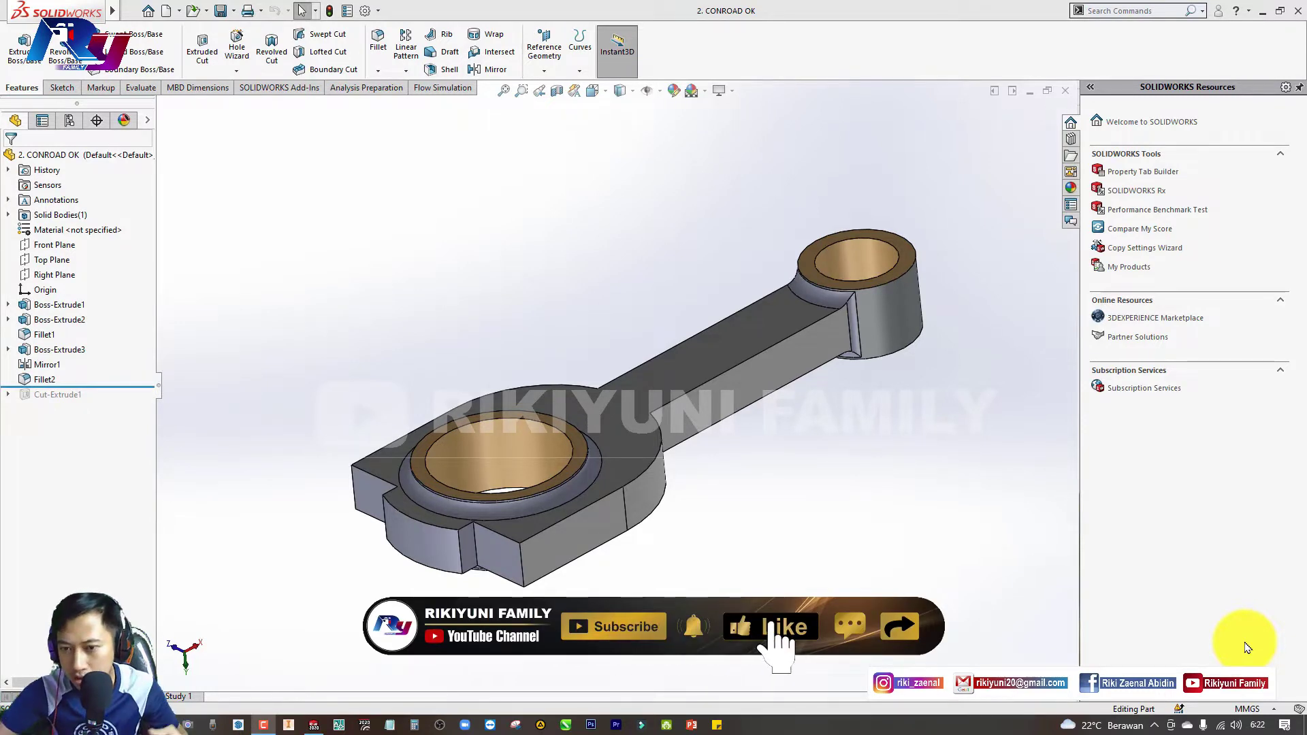
Look through the Flow Simulation and Analysis Preparation command tabs
left_click(841, 524)
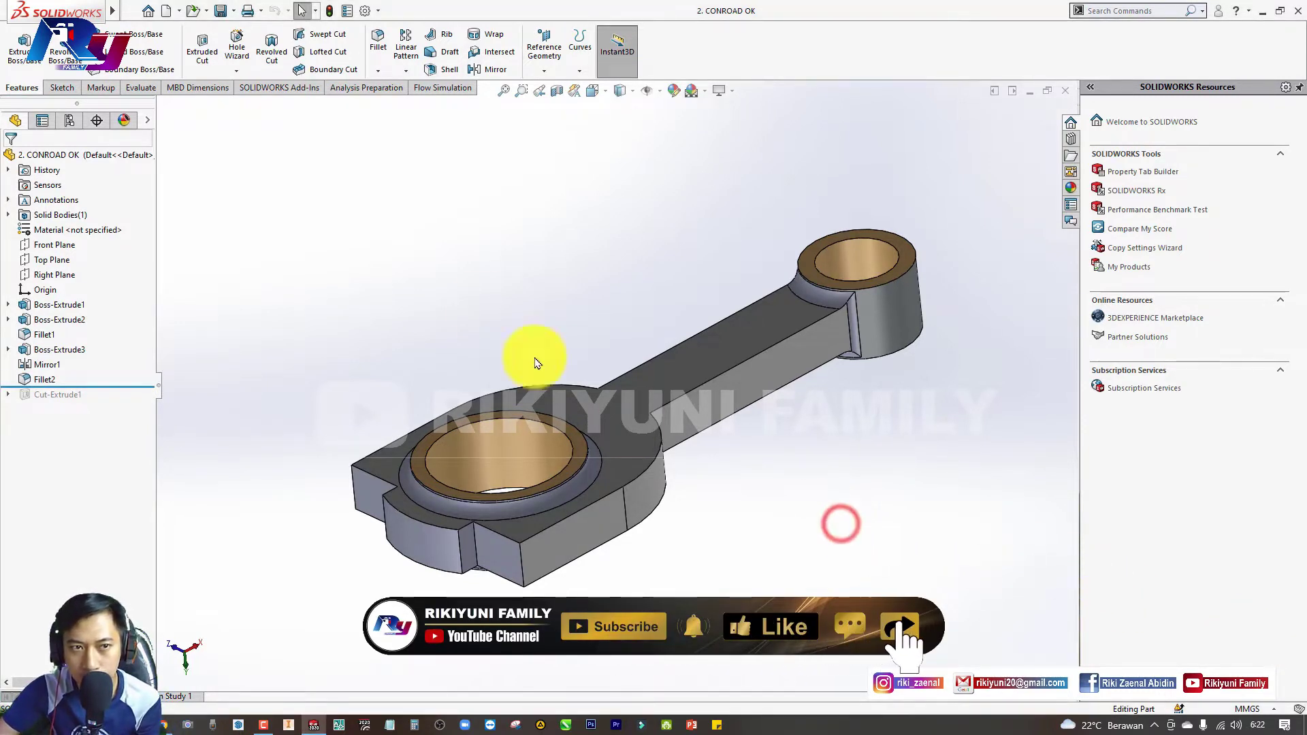
left_click(433, 278)
left_click(786, 481)
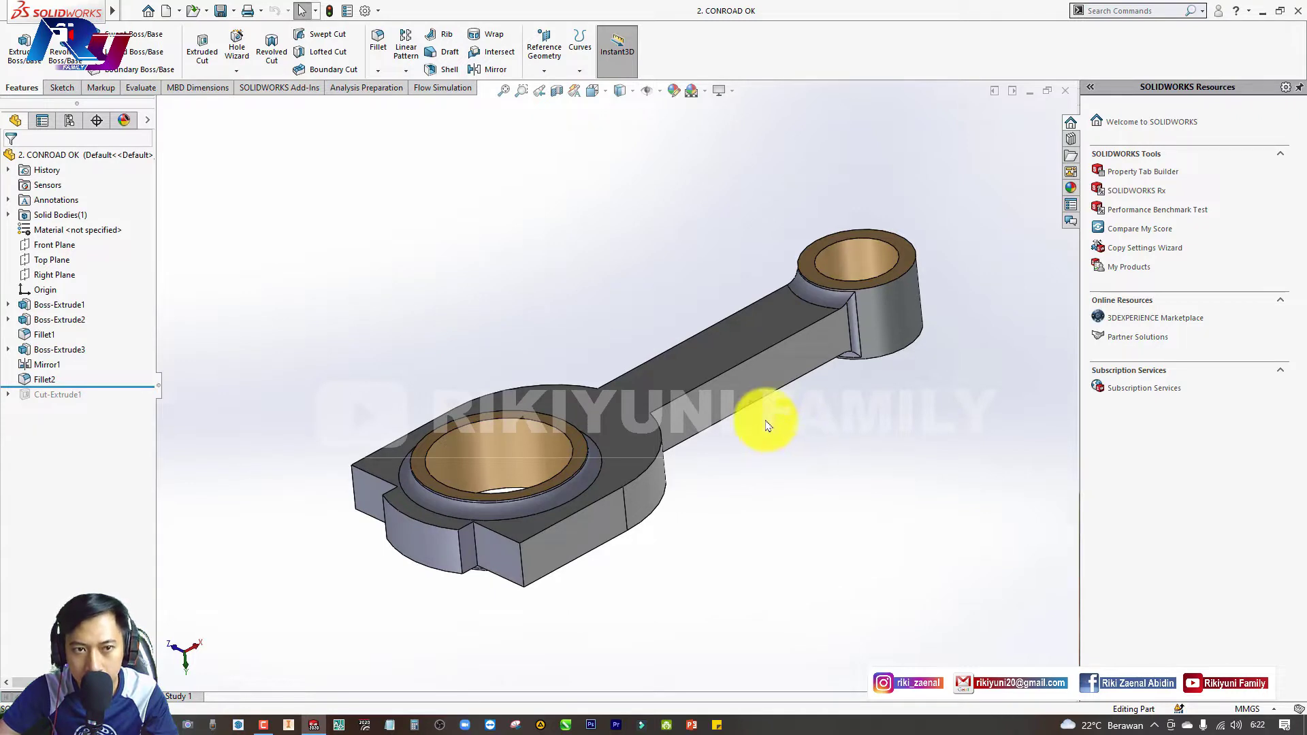
left_click(375, 226)
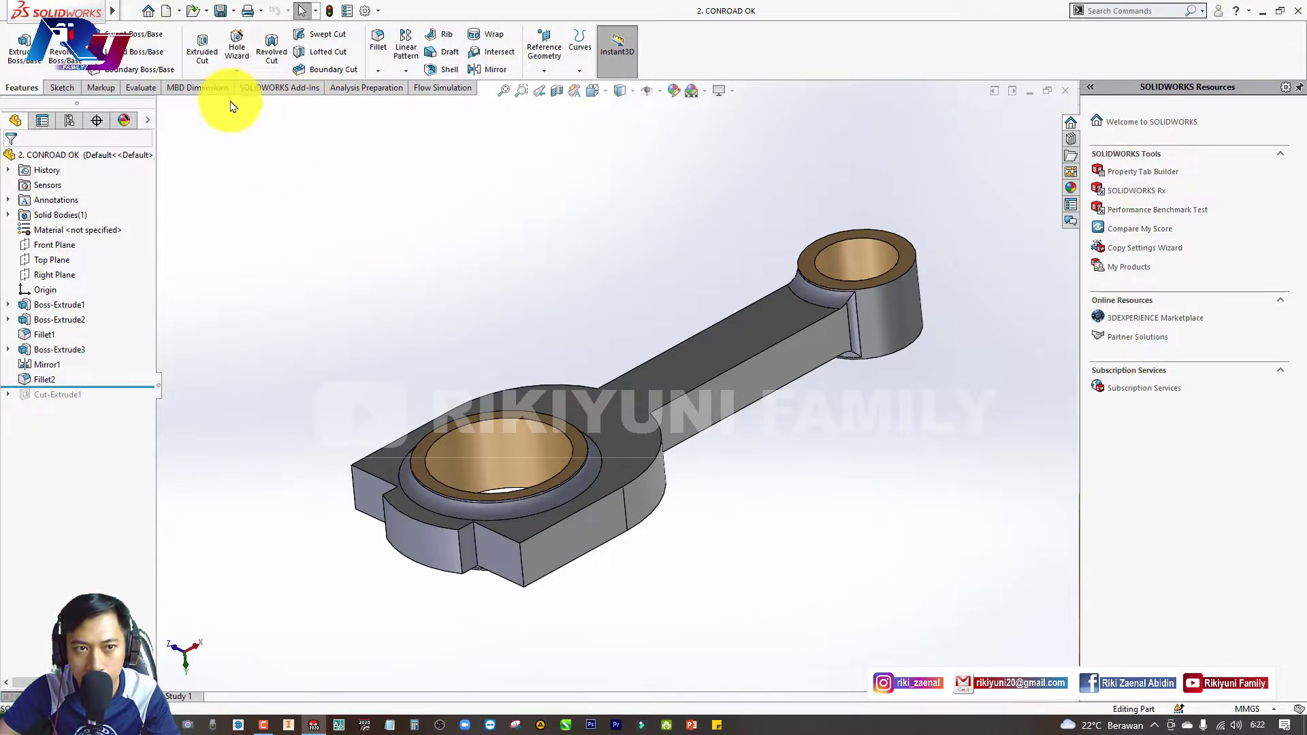
left_click(427, 88)
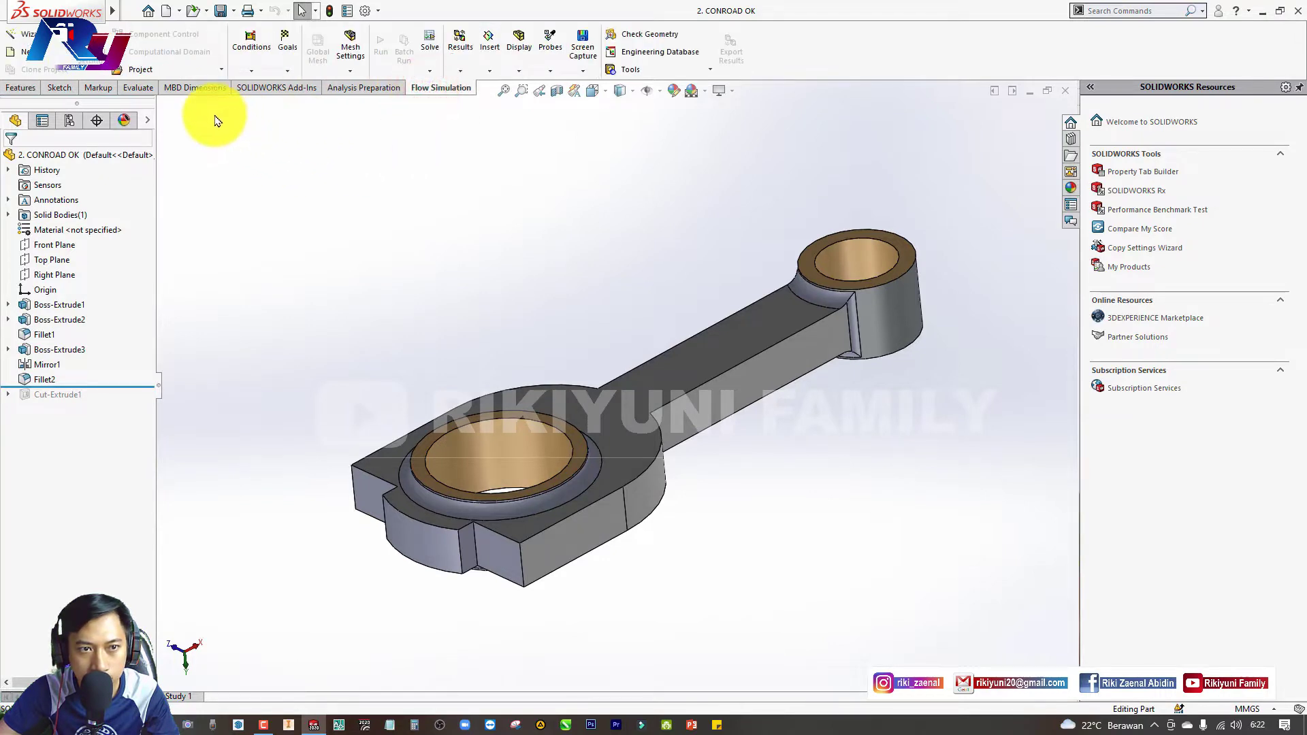
left_click(367, 89)
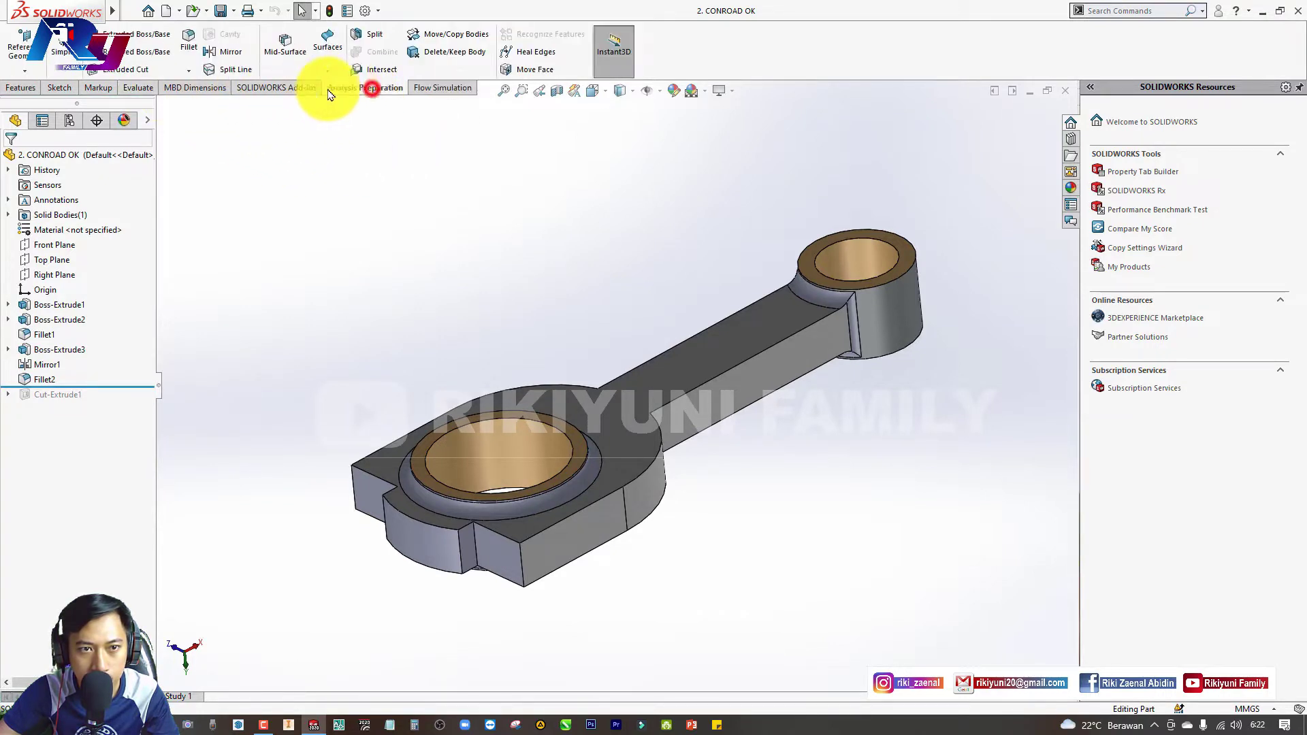
Enable the SOLIDWORKS Simulation add-in and bring up the Simulation commands
left_click(278, 91)
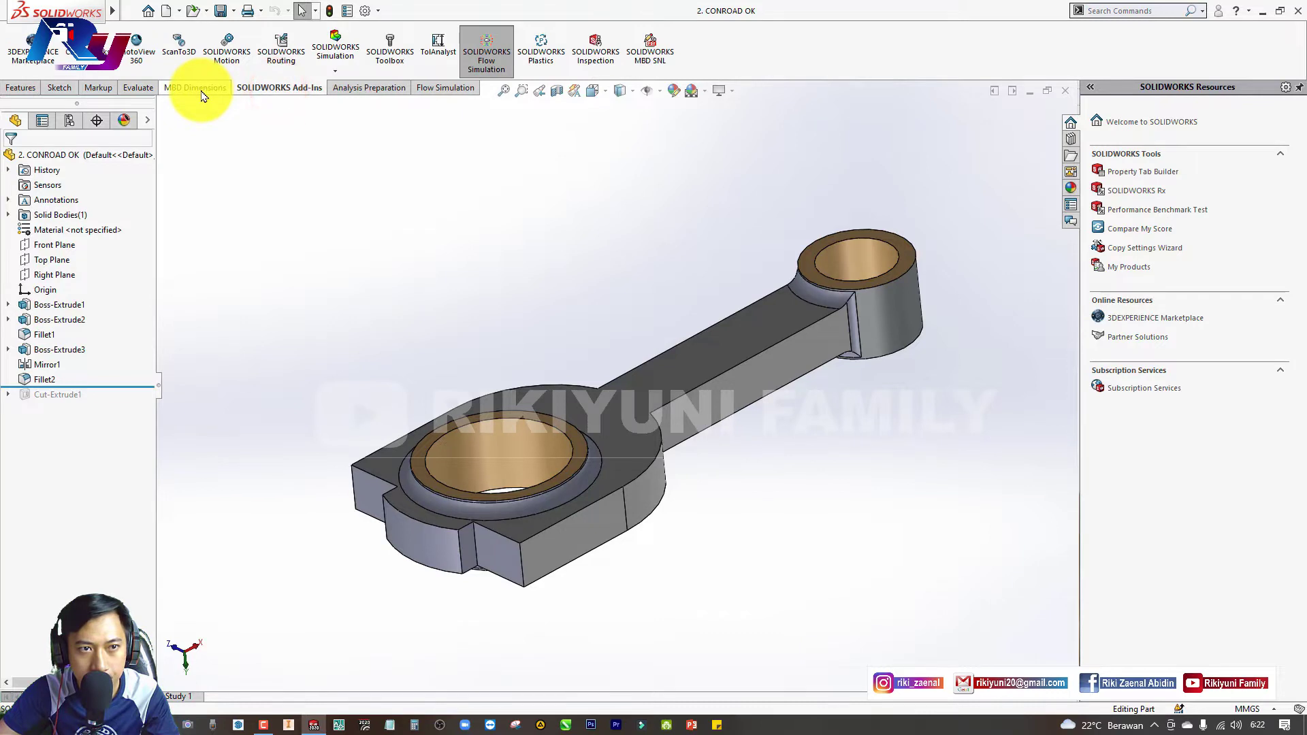
left_click(199, 89)
left_click(277, 91)
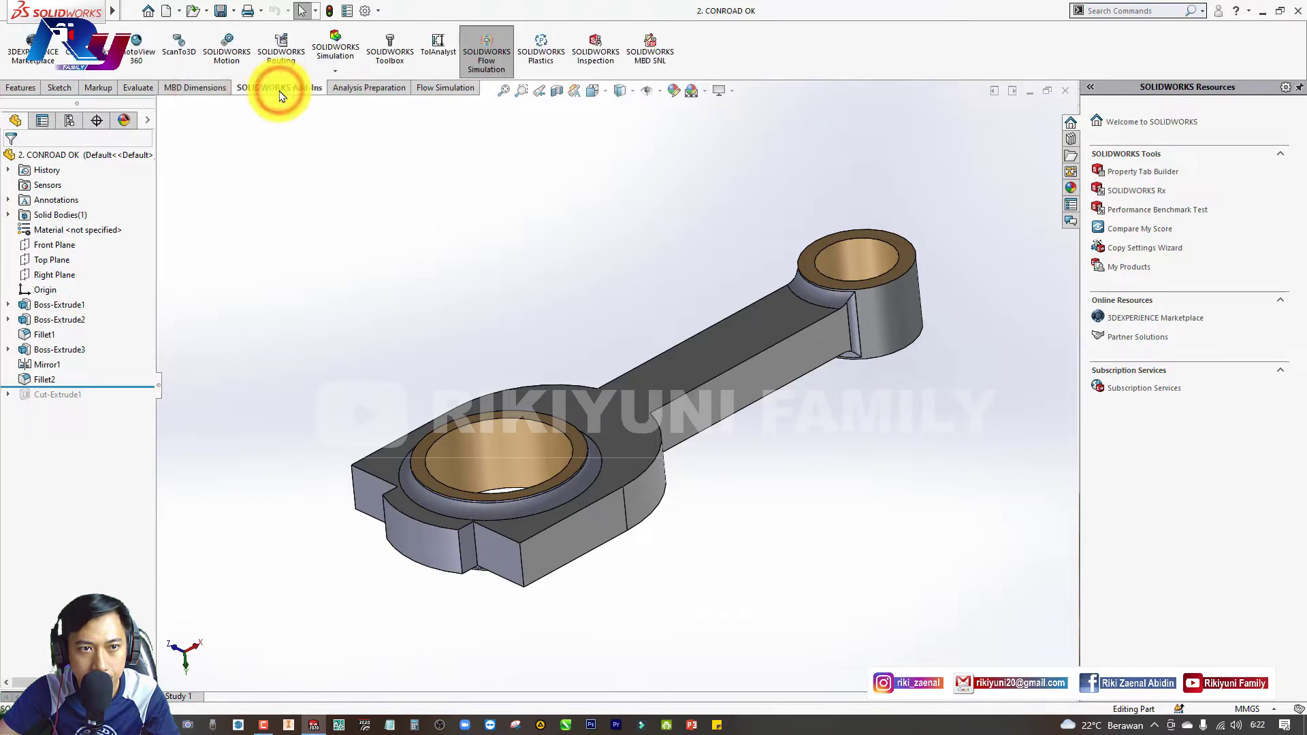
left_click(336, 48)
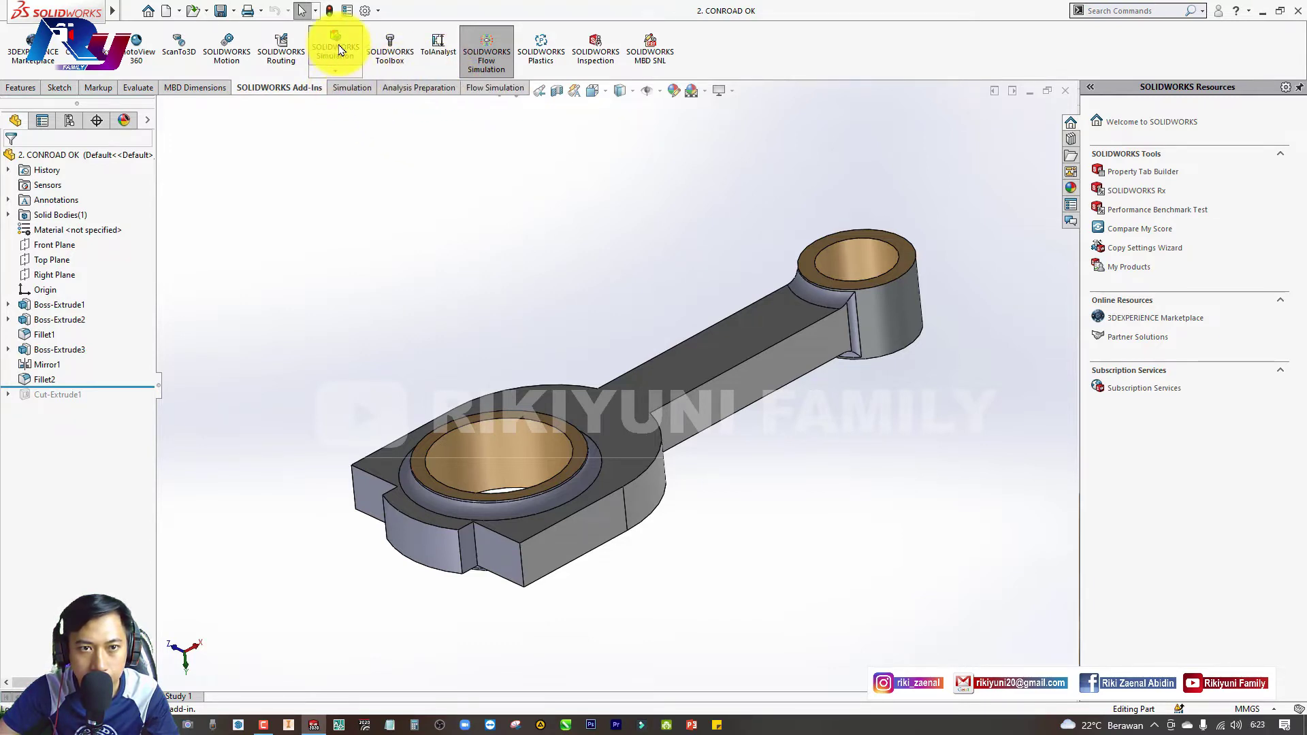
left_click(419, 96)
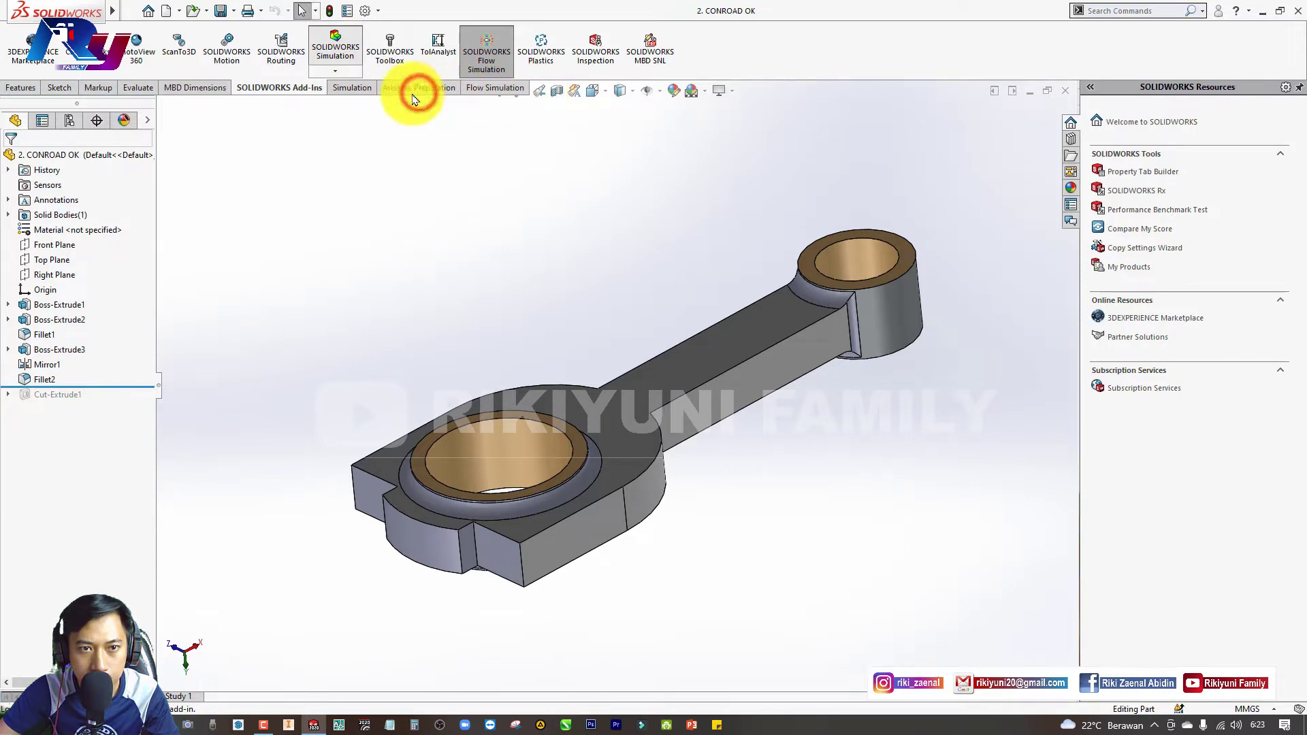
left_click(355, 90)
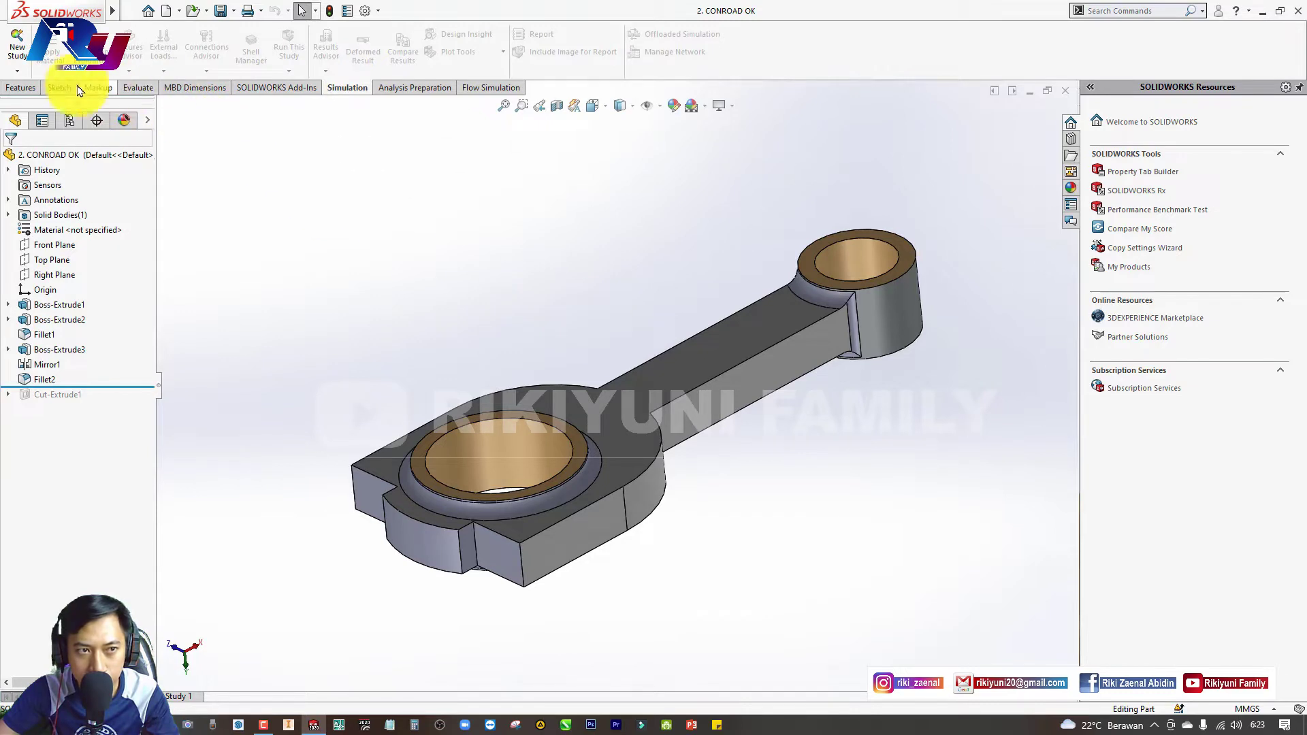
Create a new Static study named 'fea conrod'
left_click(18, 48)
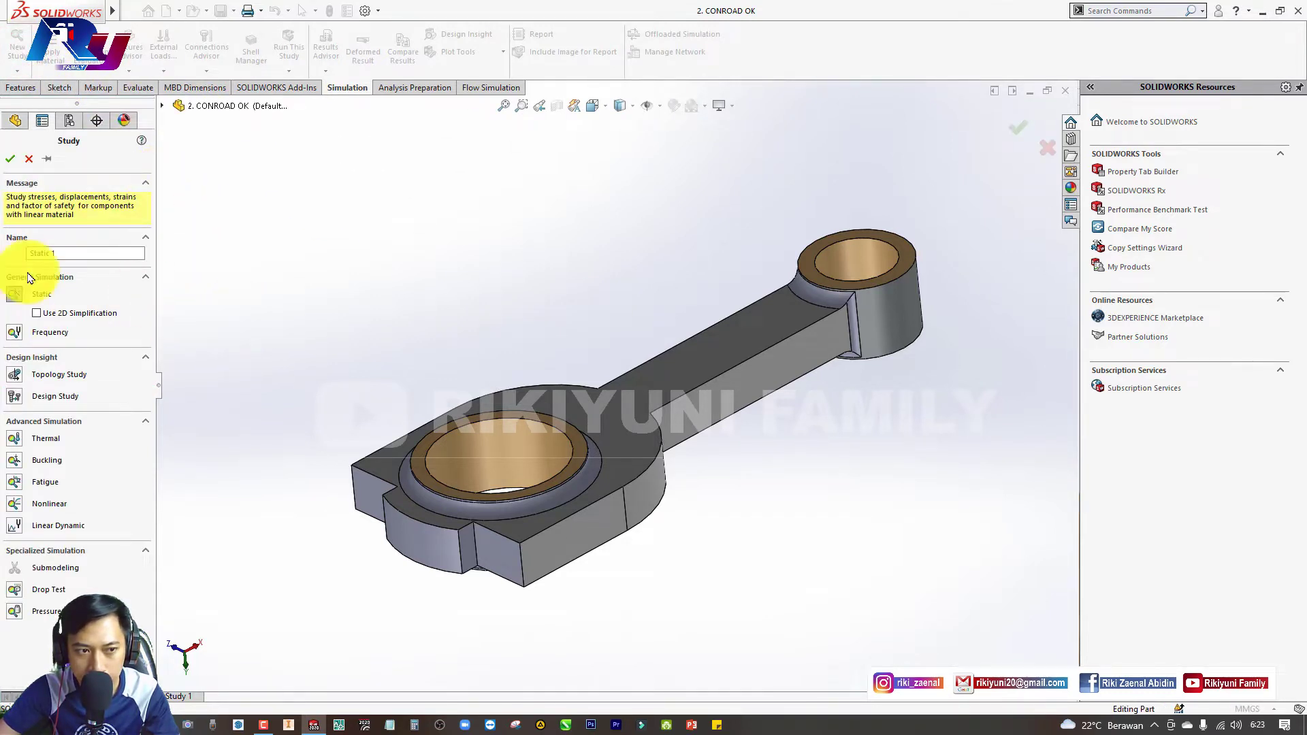
left_click_drag(71, 257, 3, 256)
type("fea conrod")
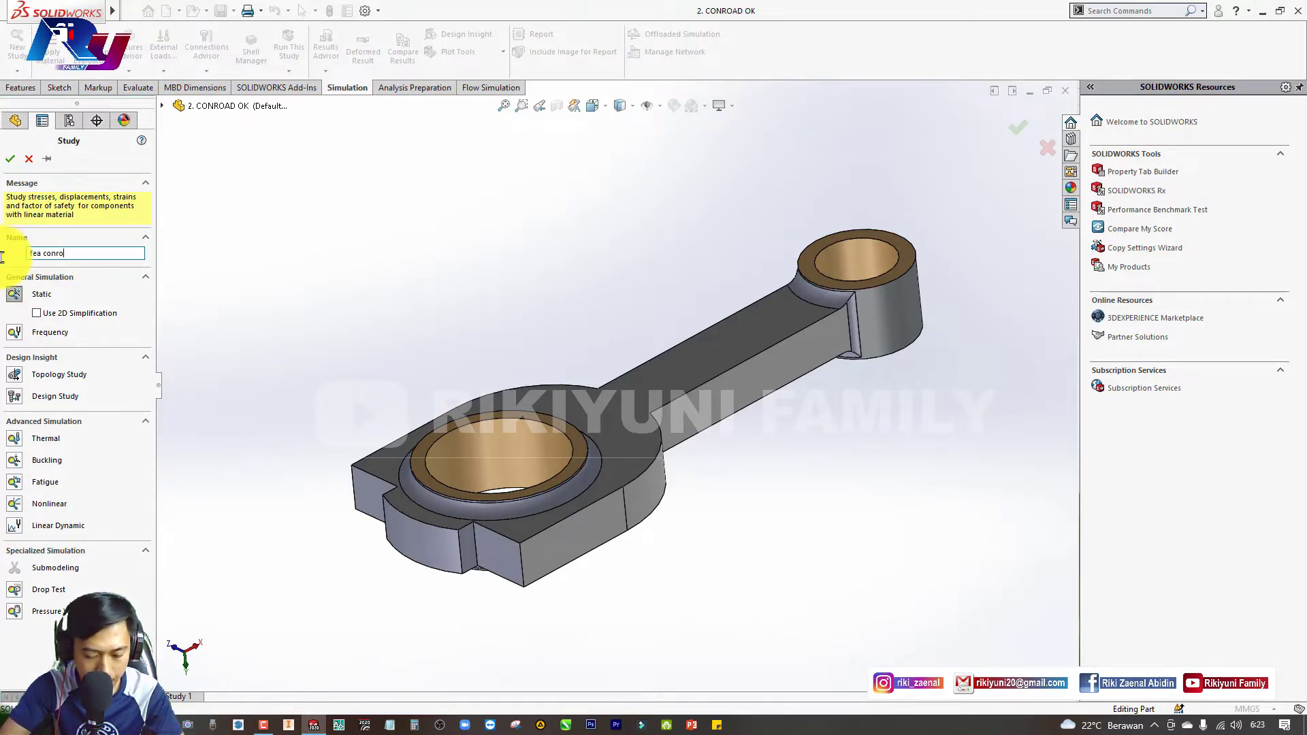
left_click(14, 294)
left_click(5, 159)
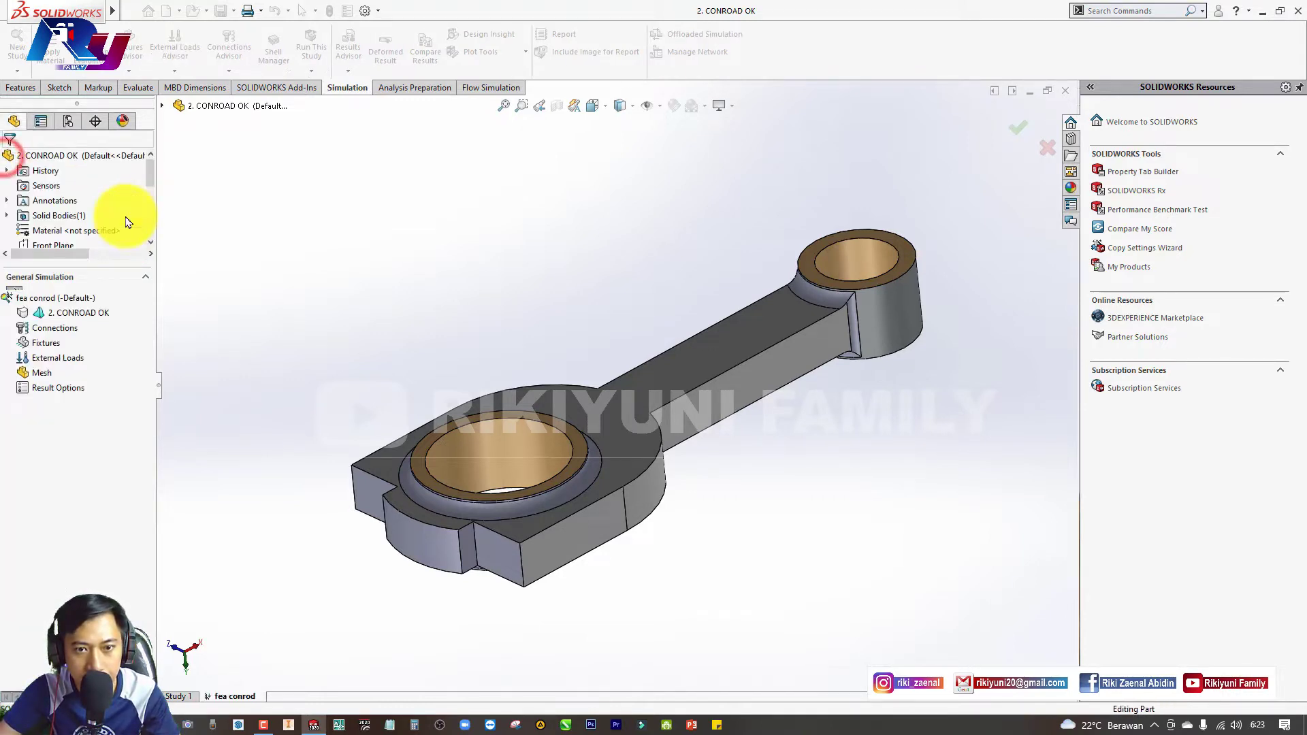
left_click(292, 205)
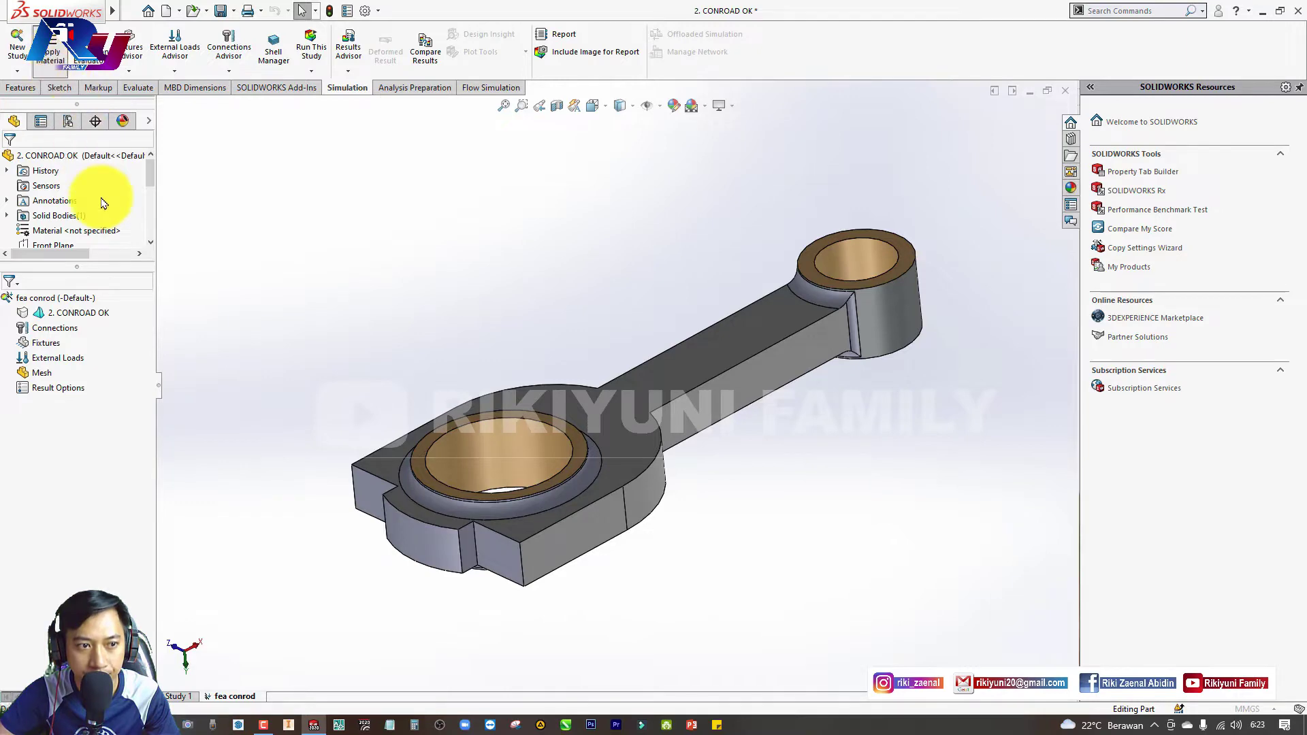
Open the Material dialog for the part and scroll through the SOLIDWORKS Materials tree
left_click(58, 58)
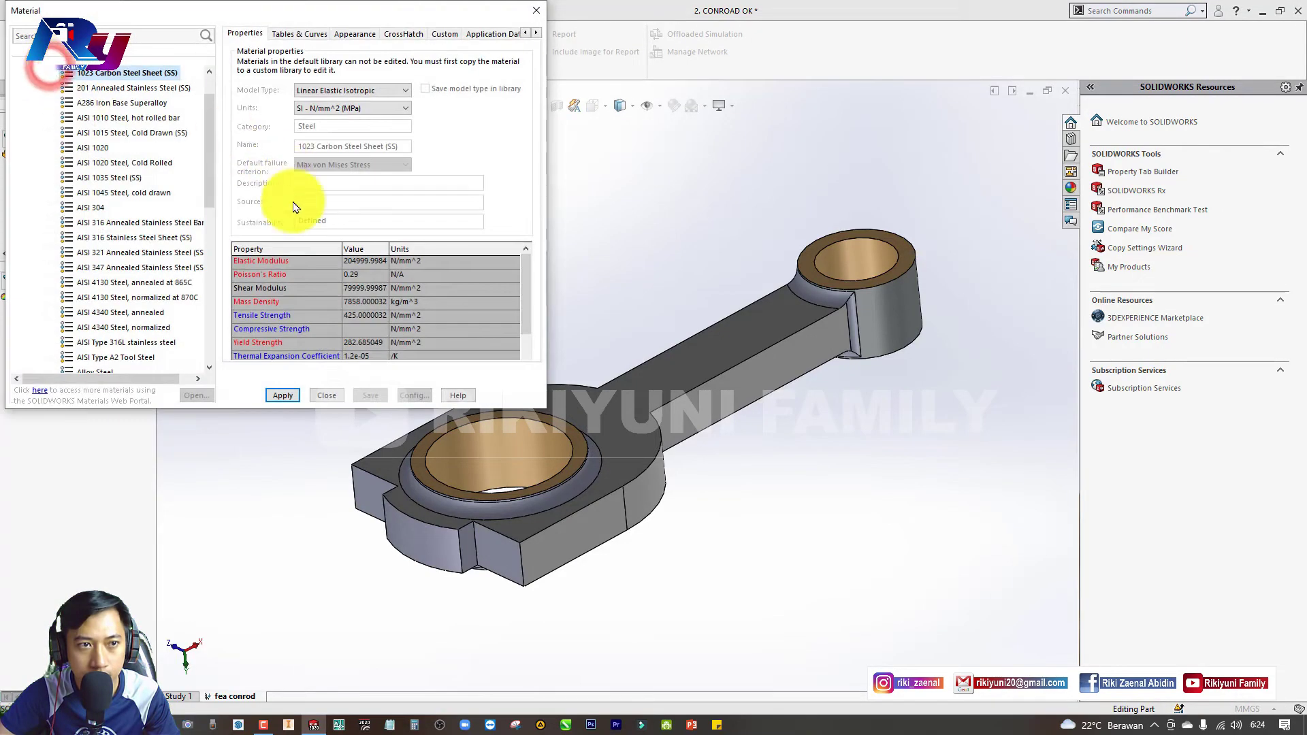
left_click_drag(209, 123, 213, 294)
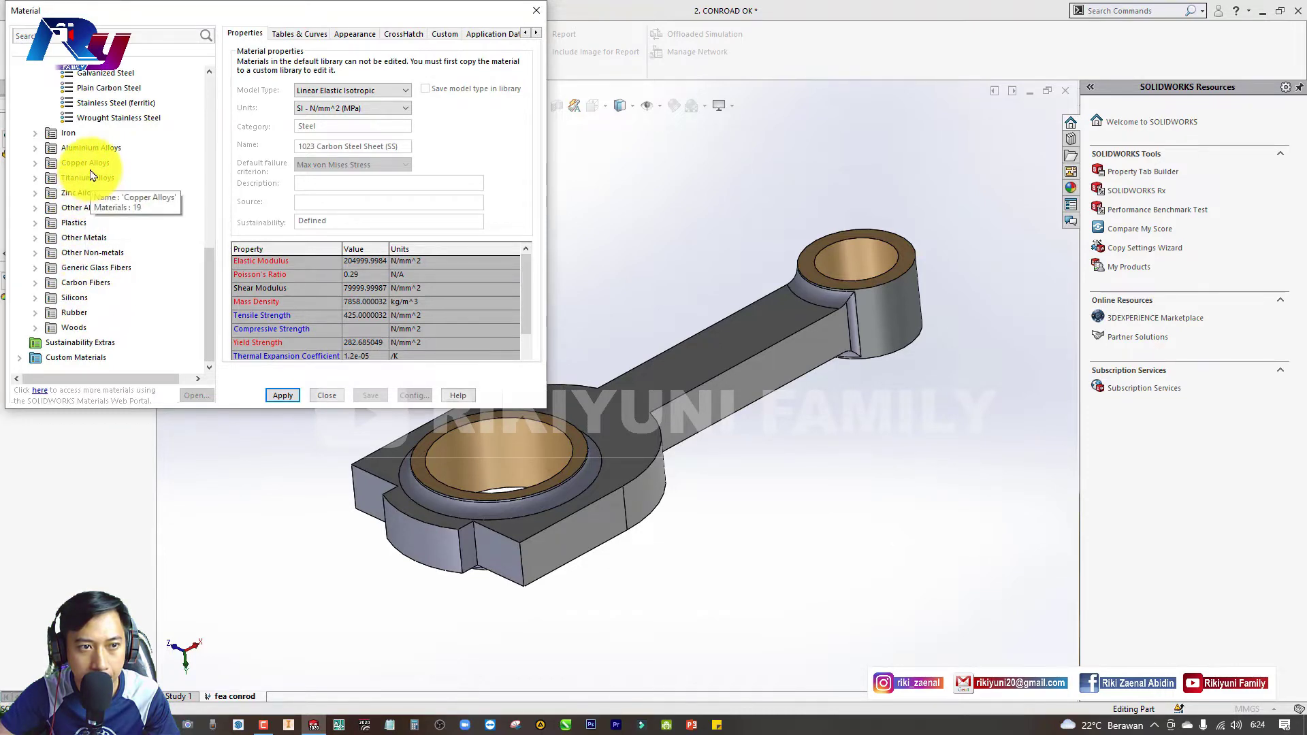
scroll(85, 187, "up", 8)
scroll(86, 181, "up", 8)
scroll(85, 177, "down", 4)
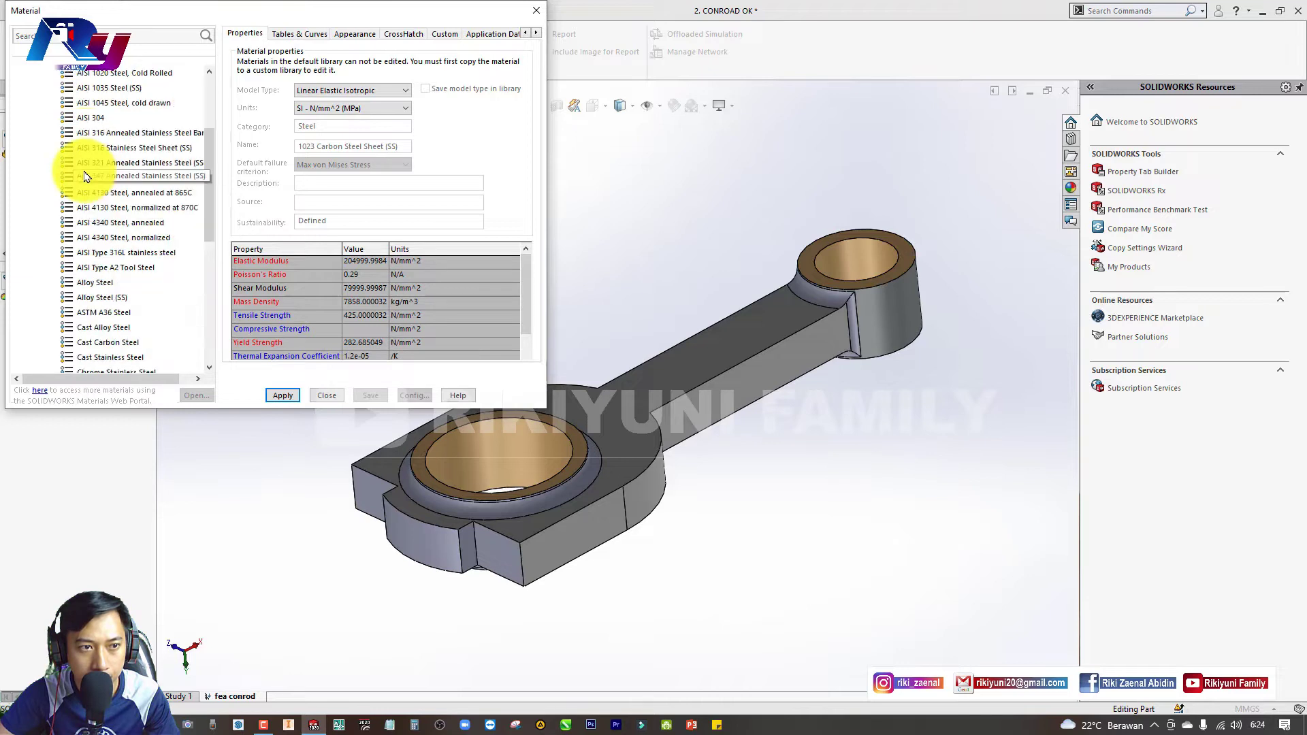
scroll(86, 180, "down", 4)
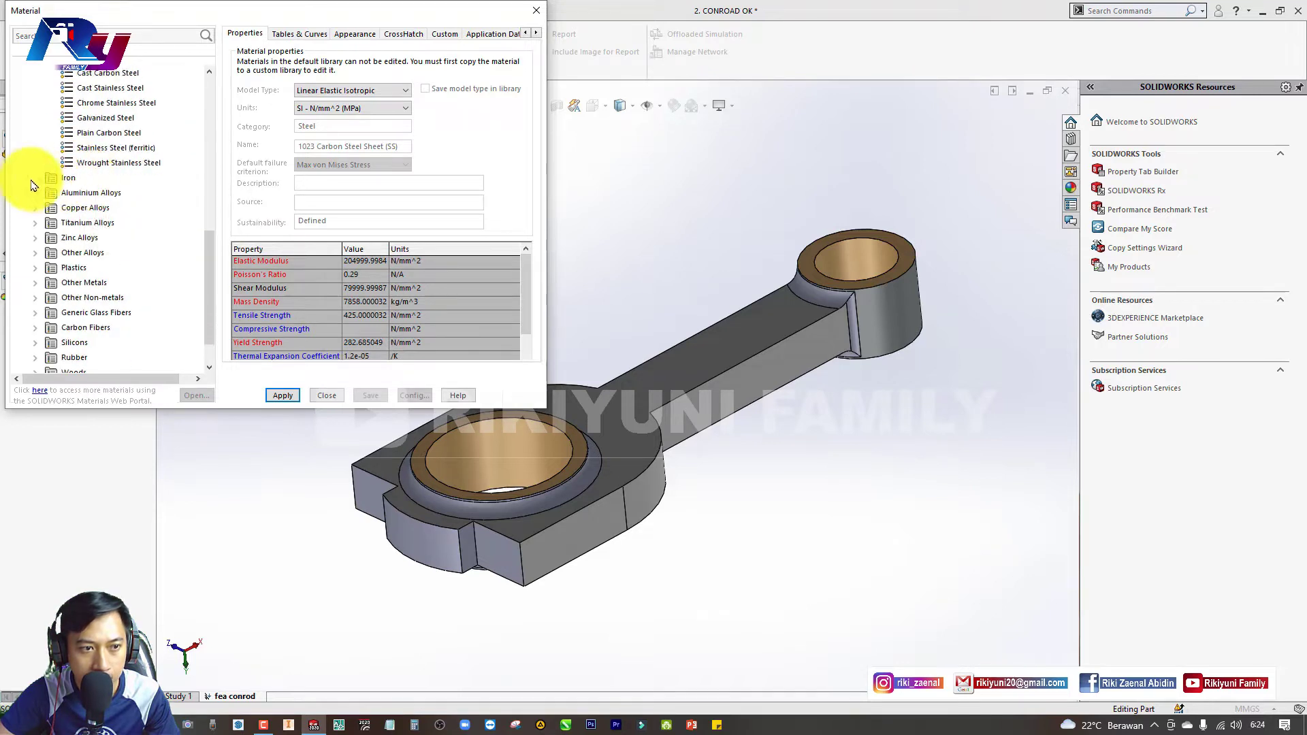
Expand the Iron group and compare Gray Cast Iron (SN) against Gray Cast Iron properties
left_click(34, 179)
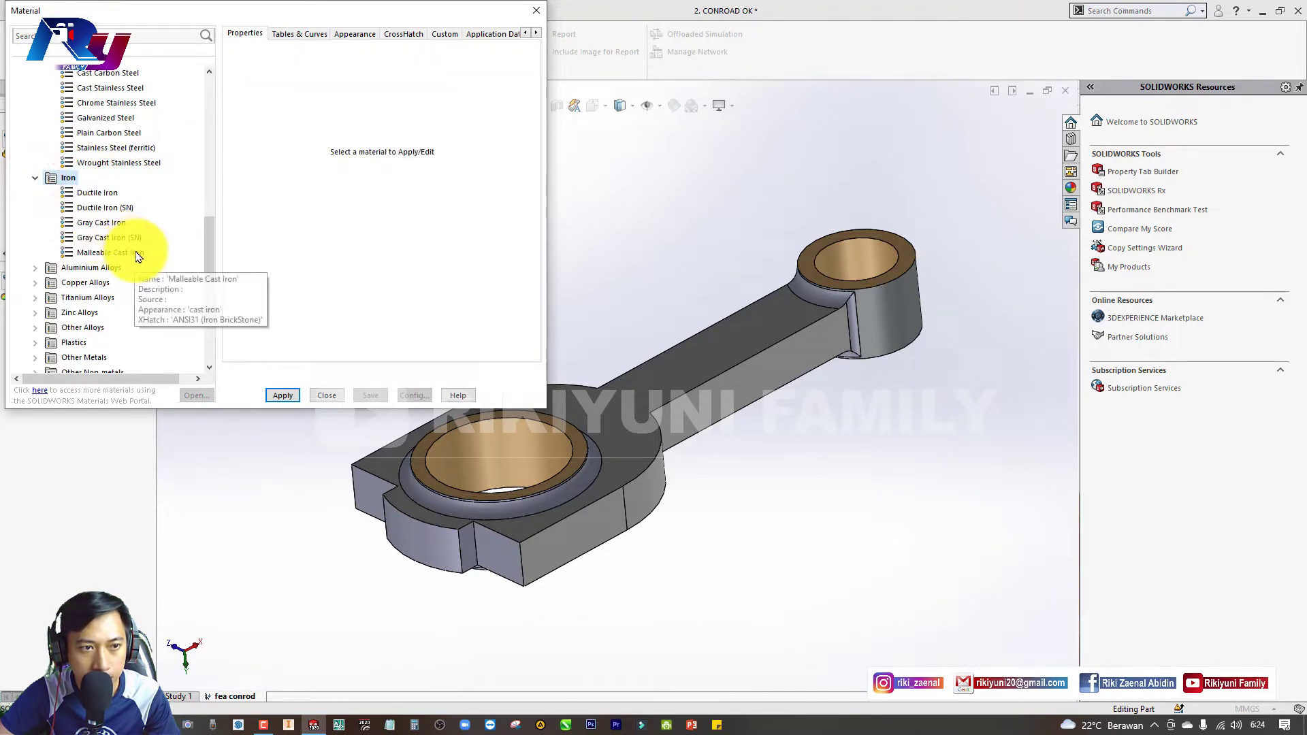
left_click(96, 237)
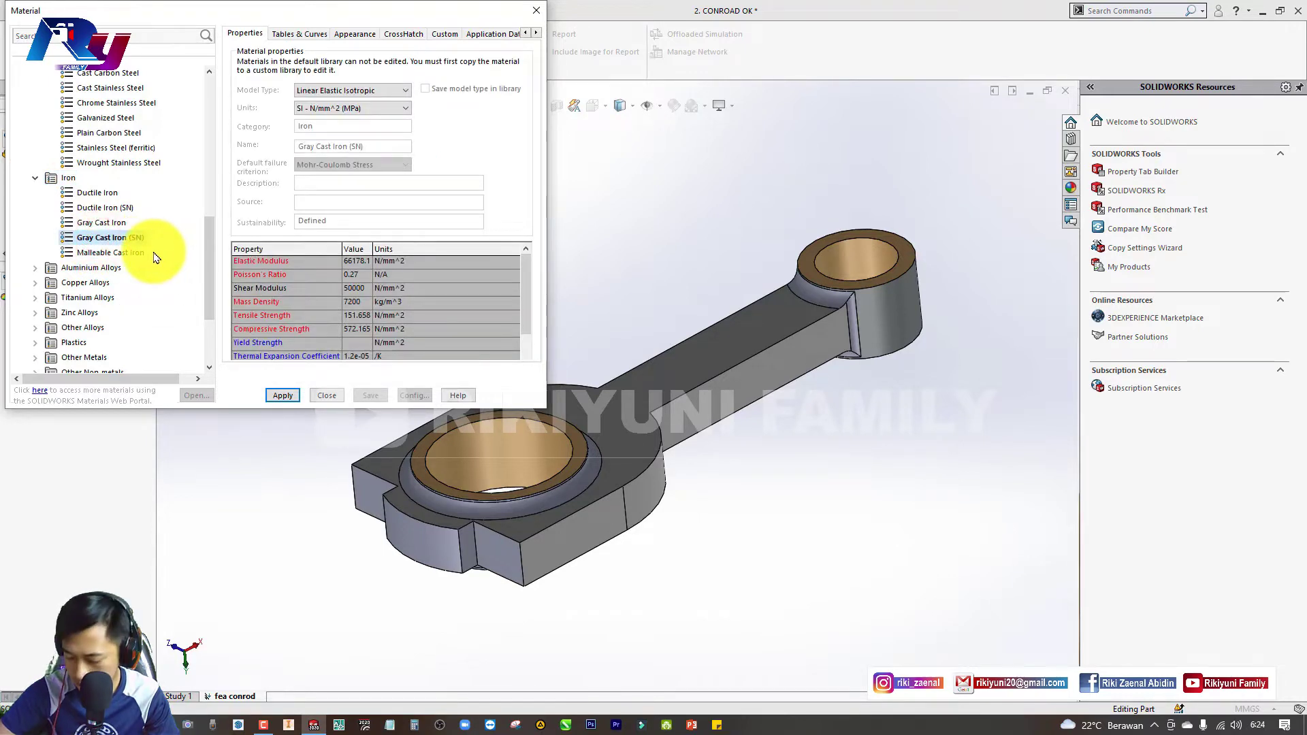
left_click(119, 225)
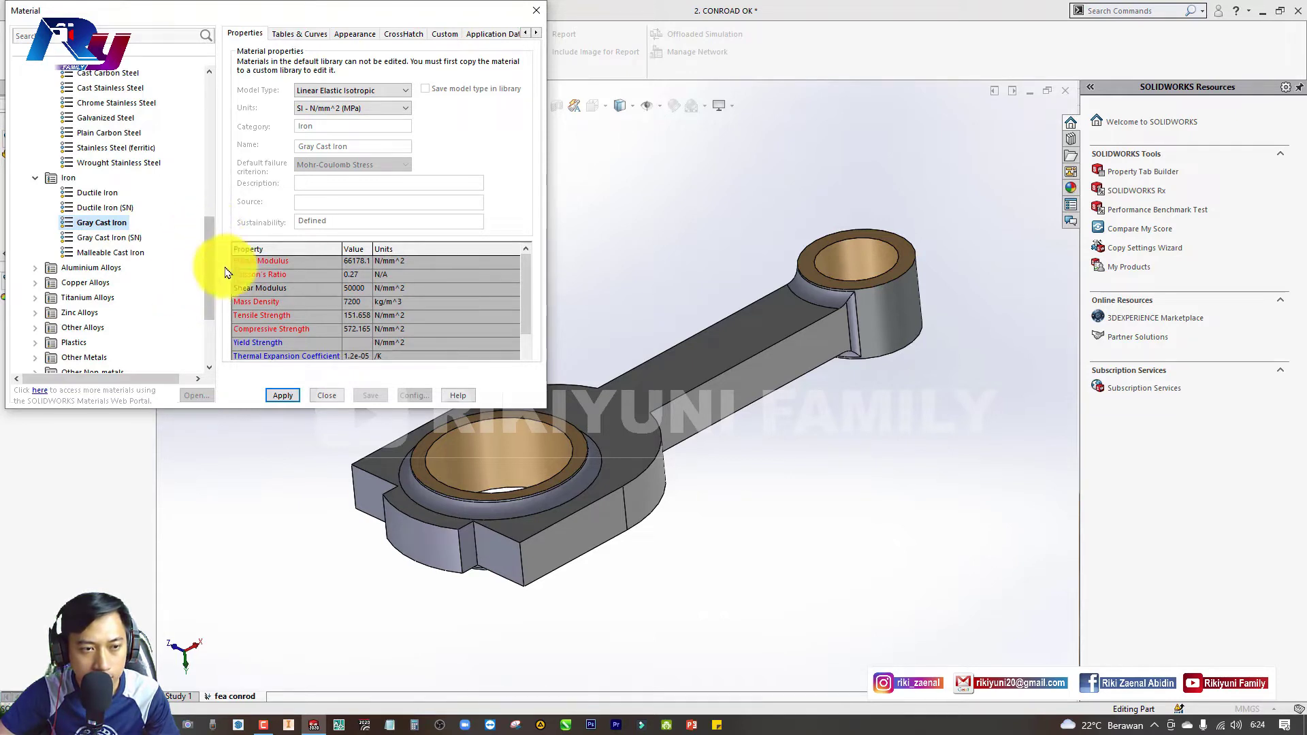
left_click_drag(210, 271, 211, 298)
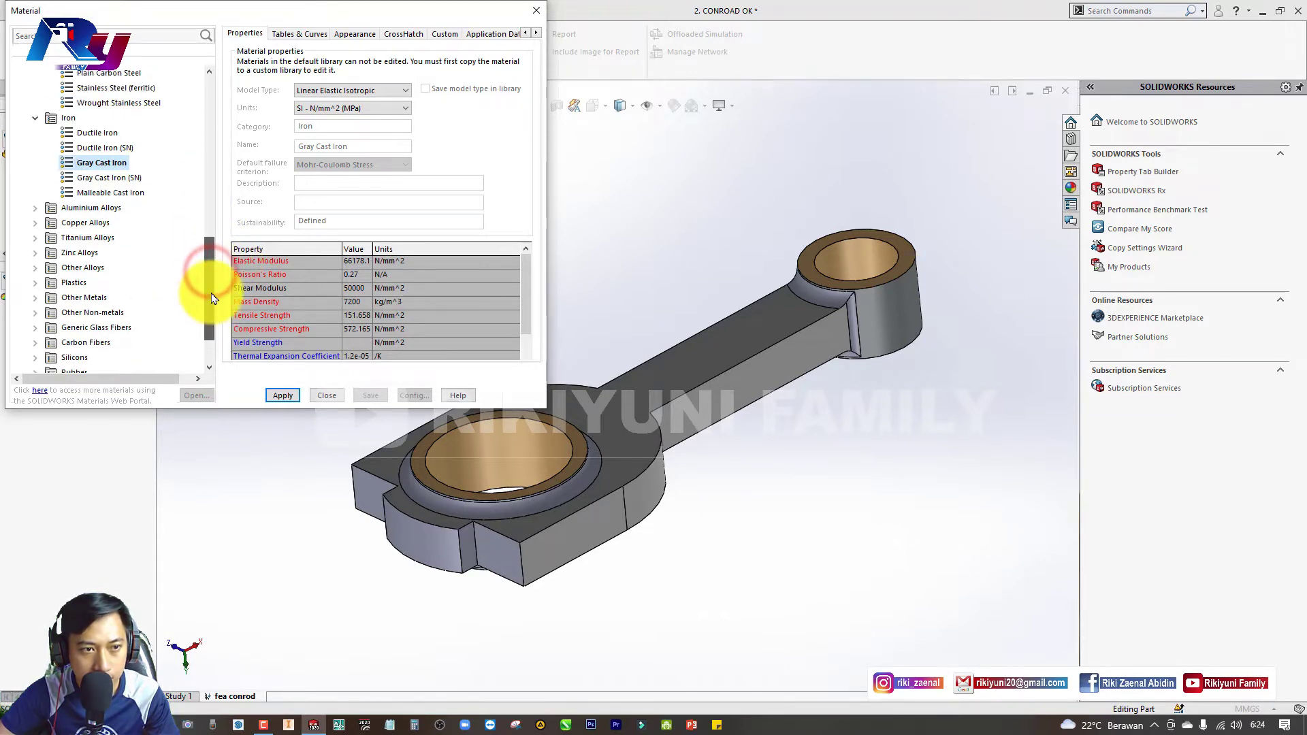
left_click(134, 180)
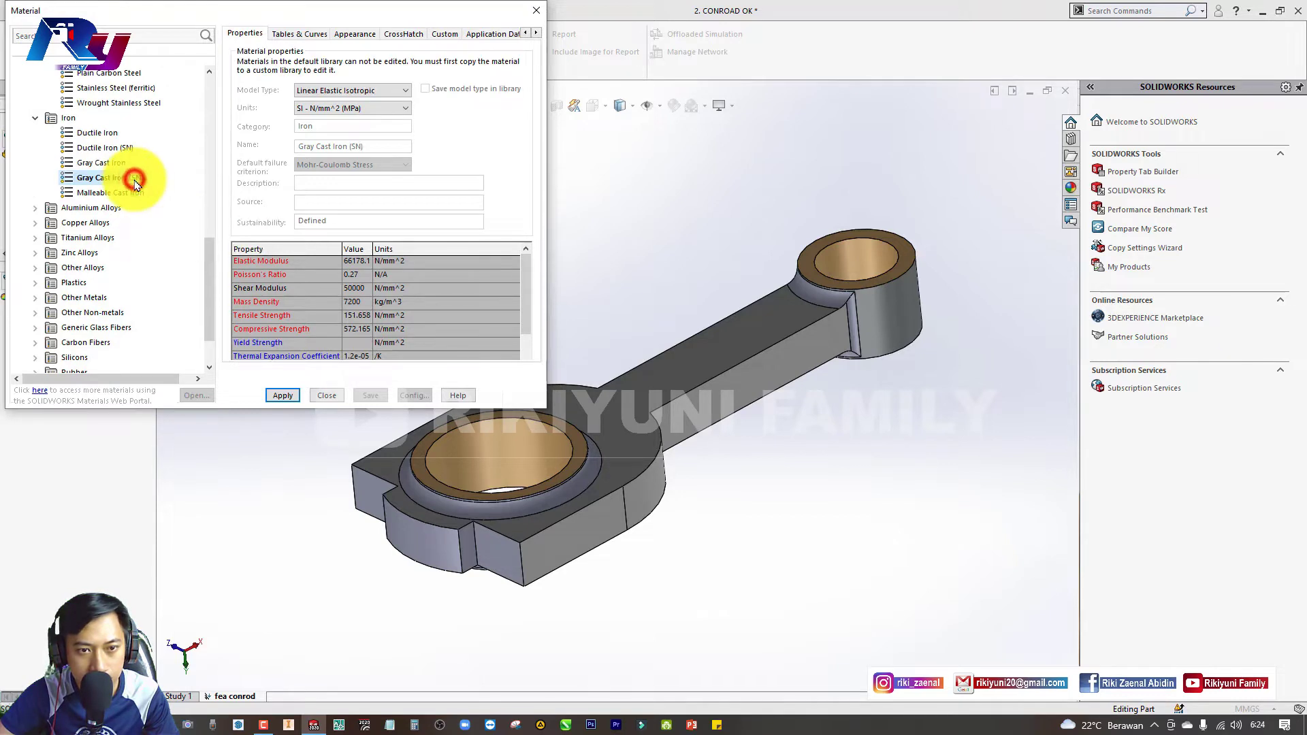
left_click(524, 313)
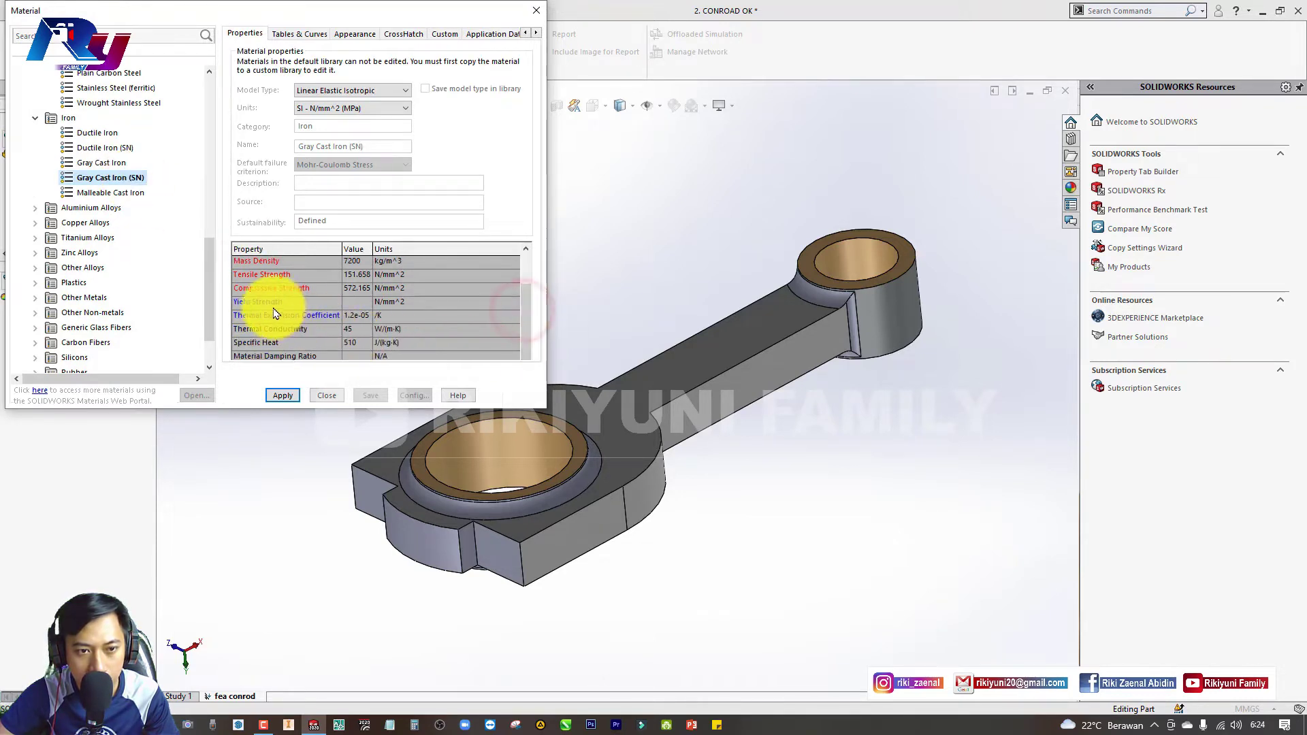
left_click(122, 163)
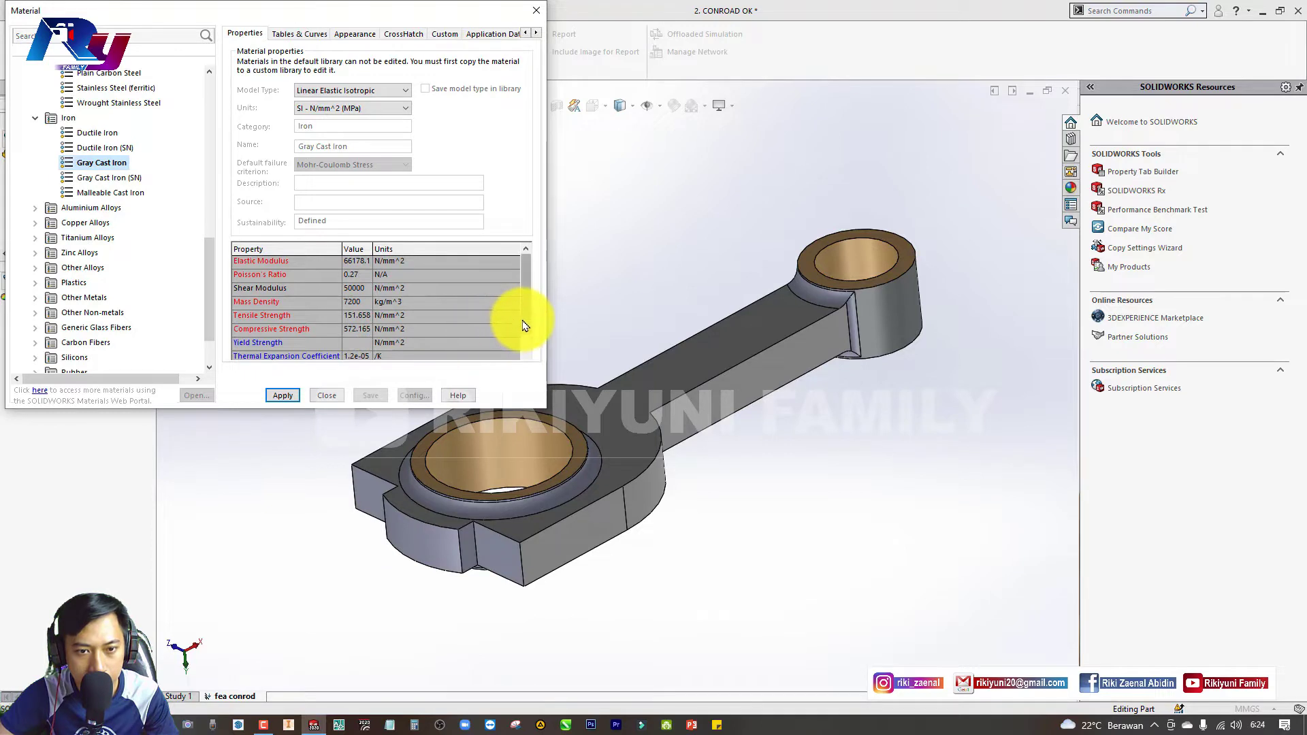
mouse_move(526, 314)
left_mouse_down()
mouse_move(529, 352)
mouse_move(525, 315)
left_mouse_up()
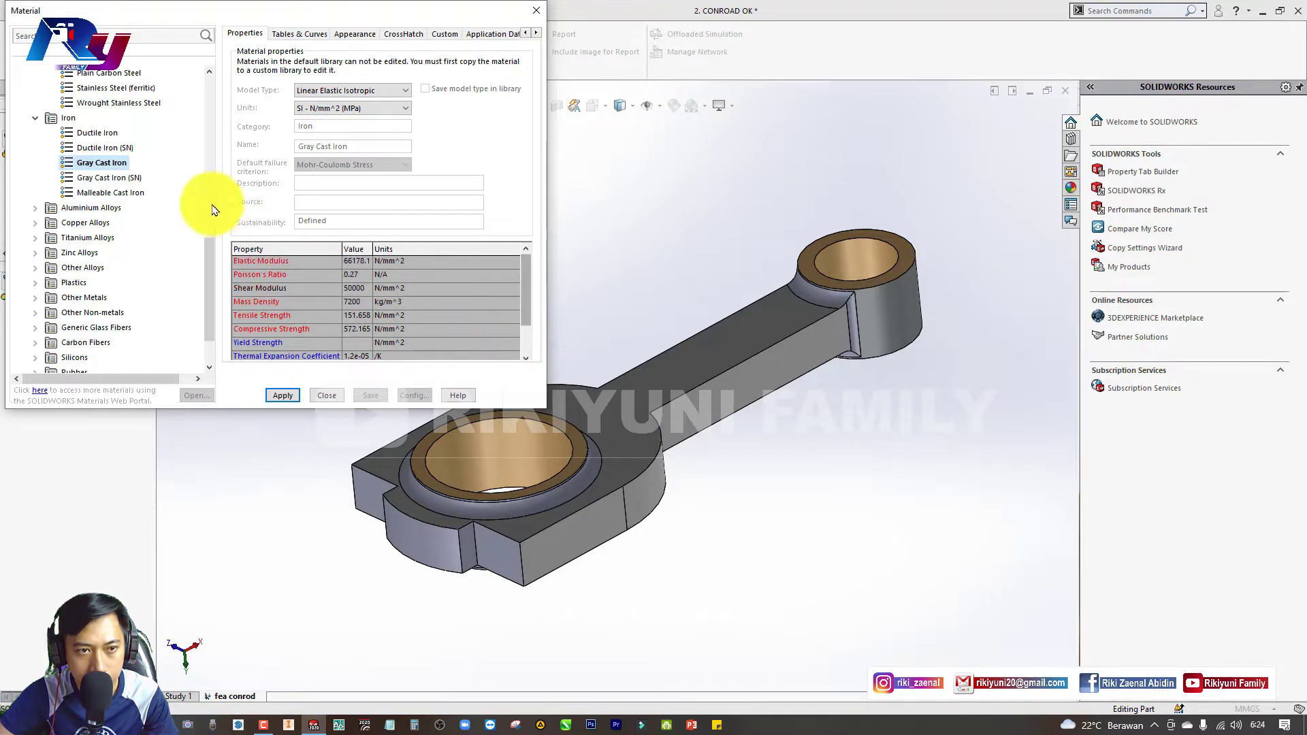
left_click_drag(211, 272, 222, 149)
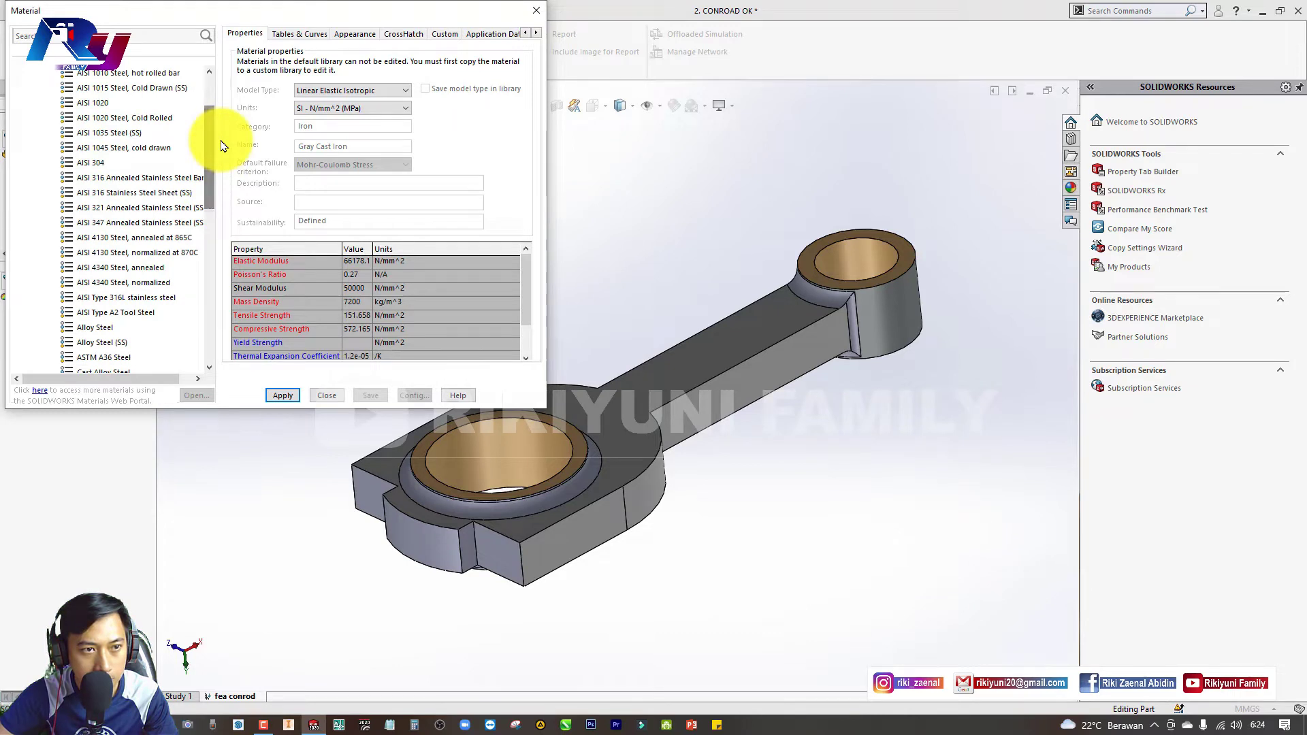
Apply AISI 1035 Steel (SS) to the connecting rod and close the Material dialog
left_click(111, 133)
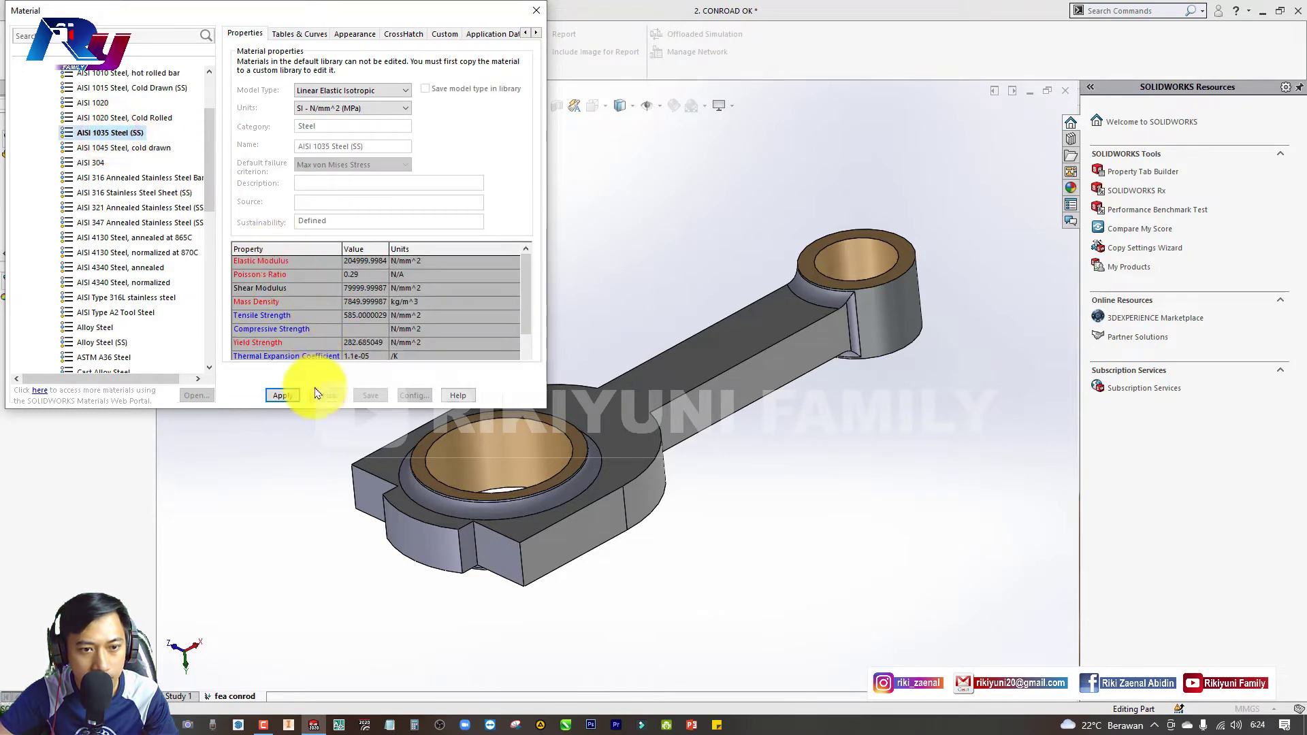
left_click(290, 397)
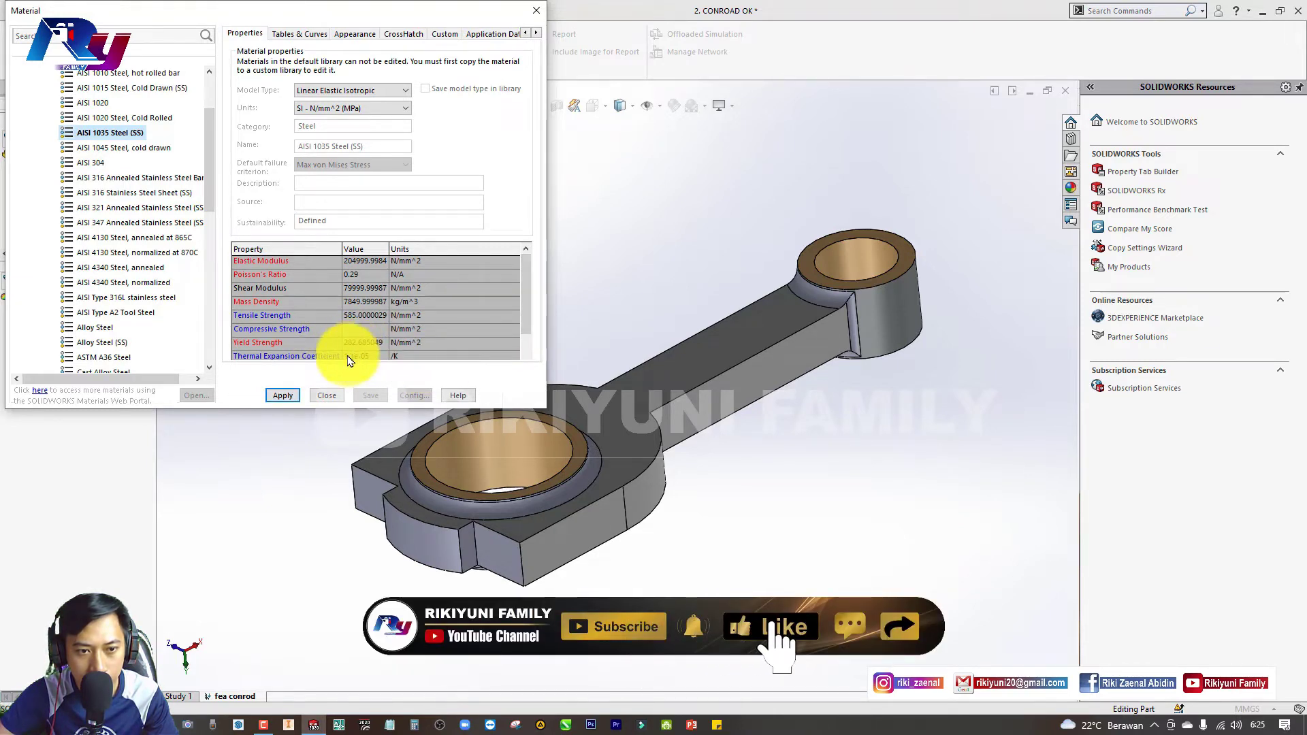
left_click(283, 395)
left_click(282, 395)
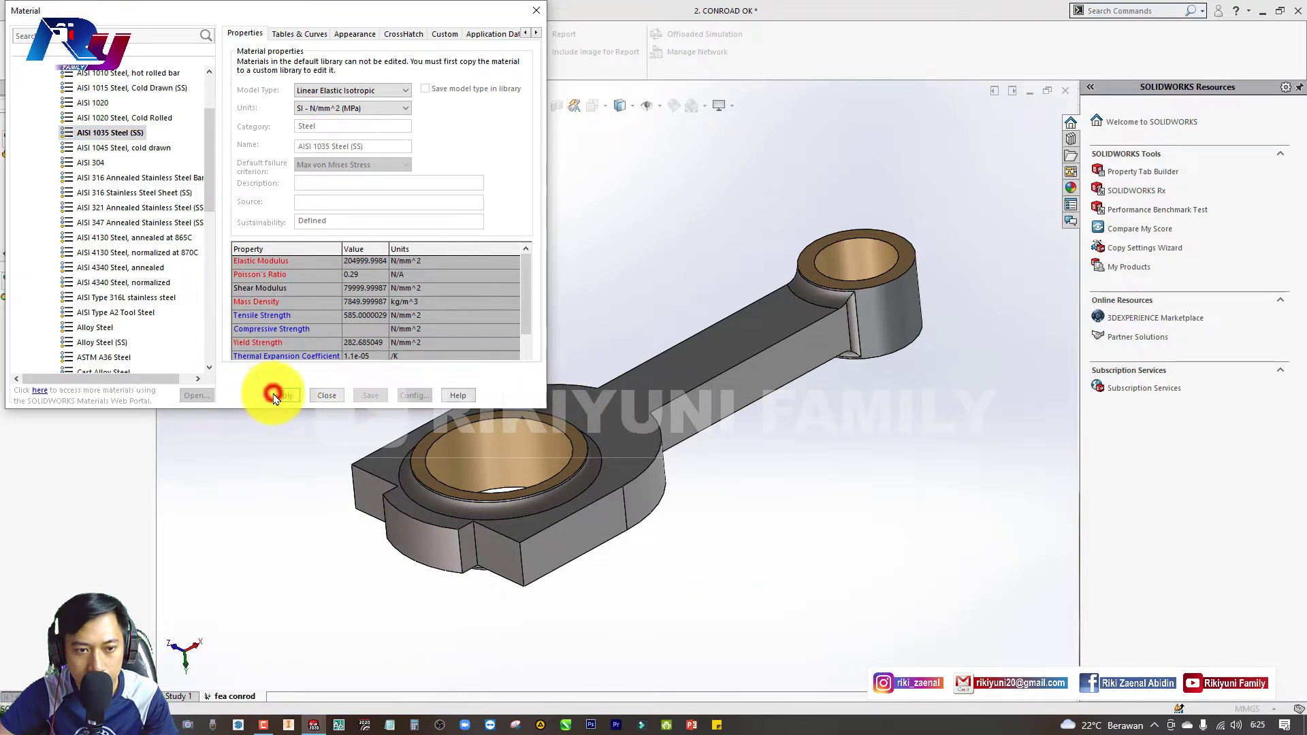
left_click(273, 398)
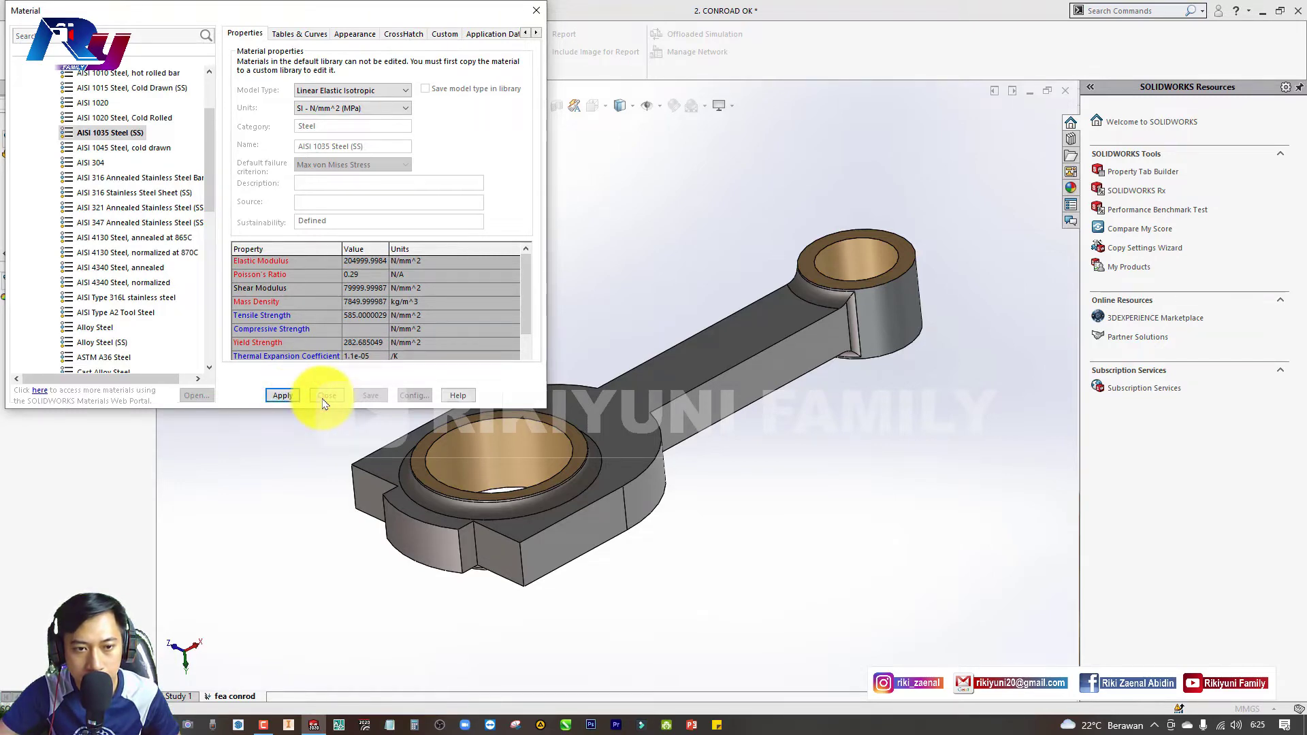
left_click(324, 397)
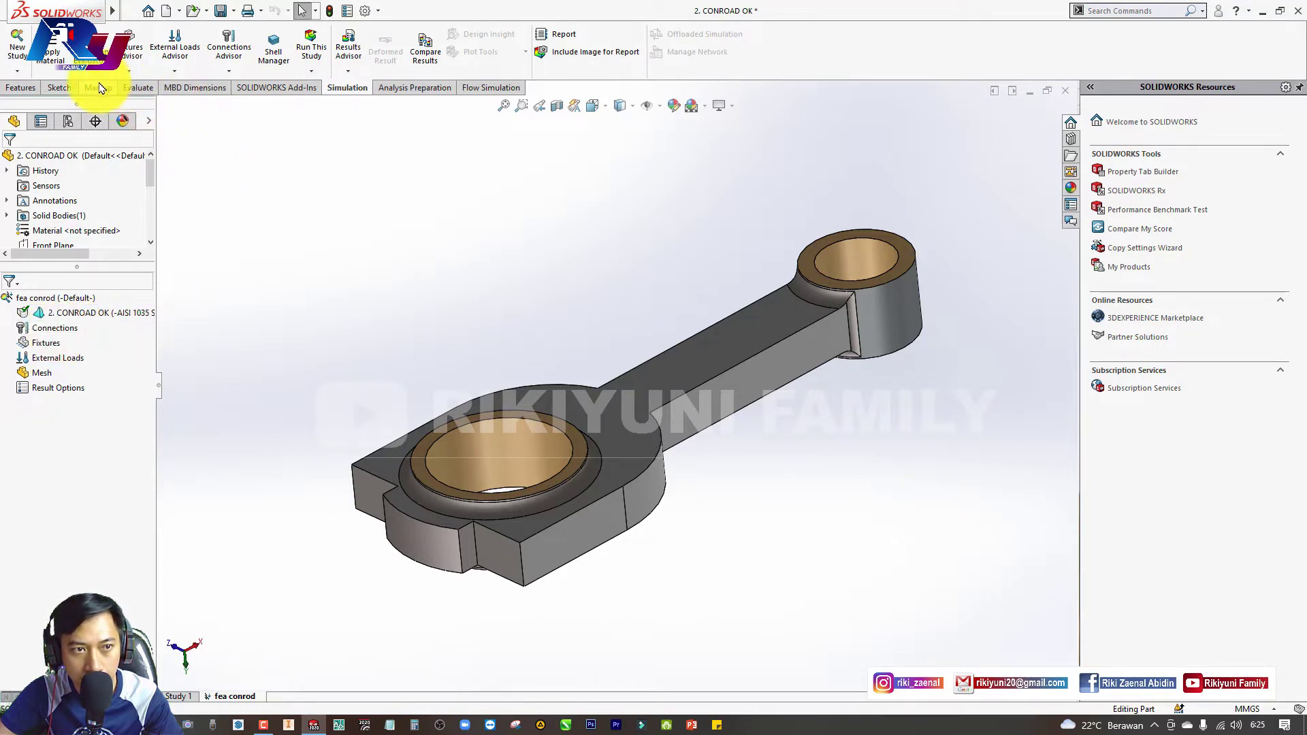
Add a Fixed Geometry restraint, Fixed-1, on the small-end bore's inner face
left_click(131, 52)
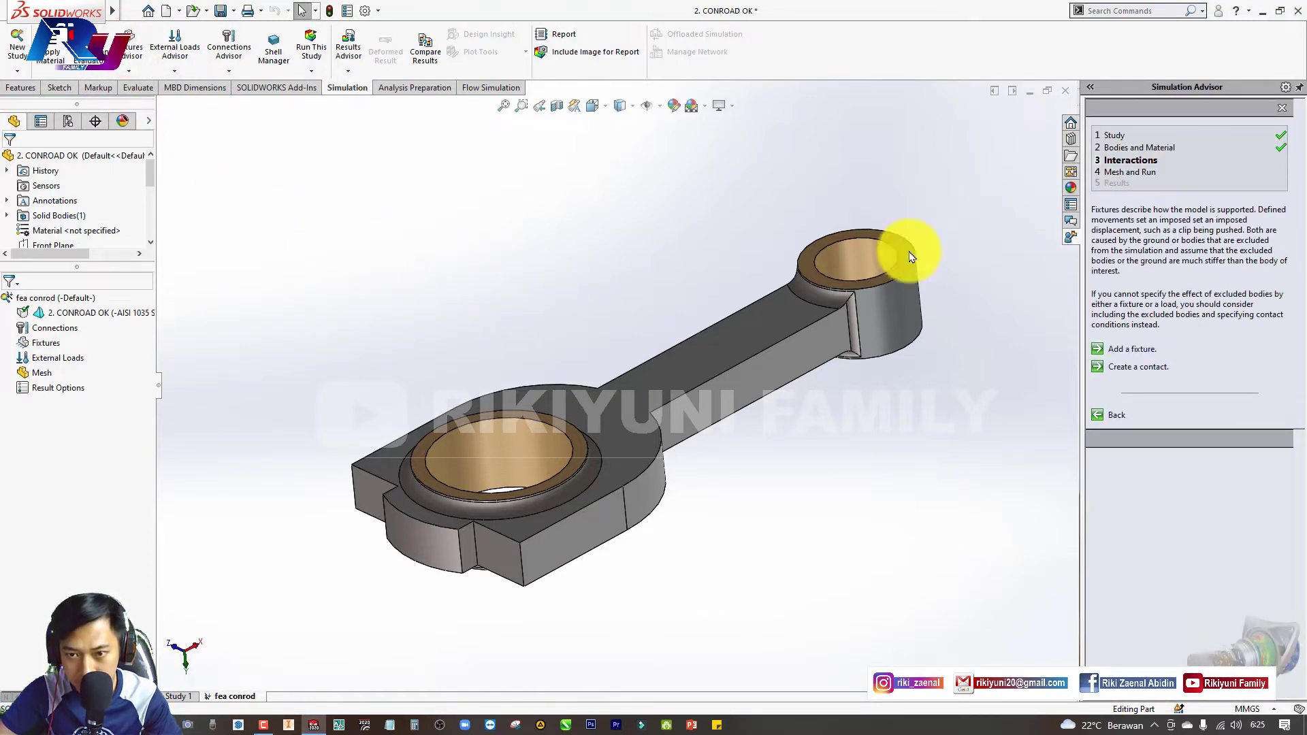
right_click(54, 344)
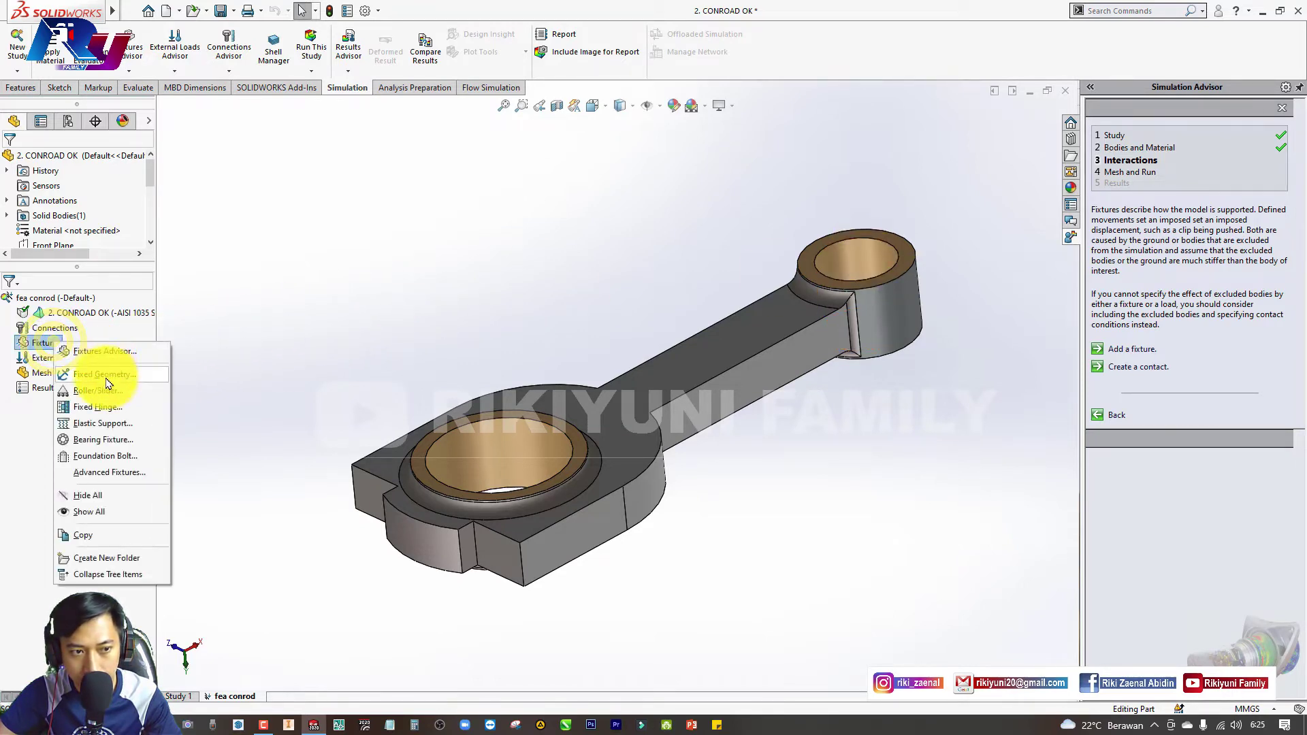
left_click(134, 381)
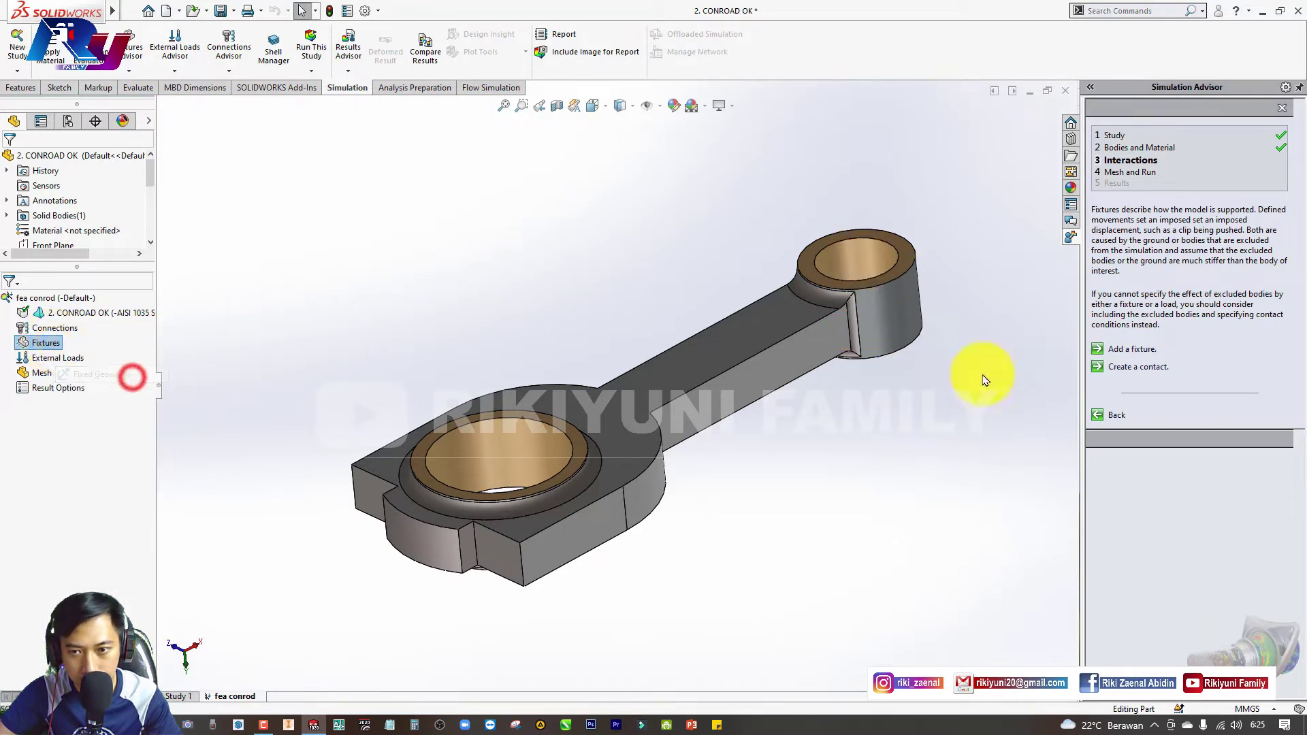
left_click(856, 262)
mouse_move(750, 356)
middle_mouse_down()
mouse_move(729, 497)
mouse_move(799, 427)
mouse_move(700, 467)
mouse_move(613, 435)
middle_mouse_up()
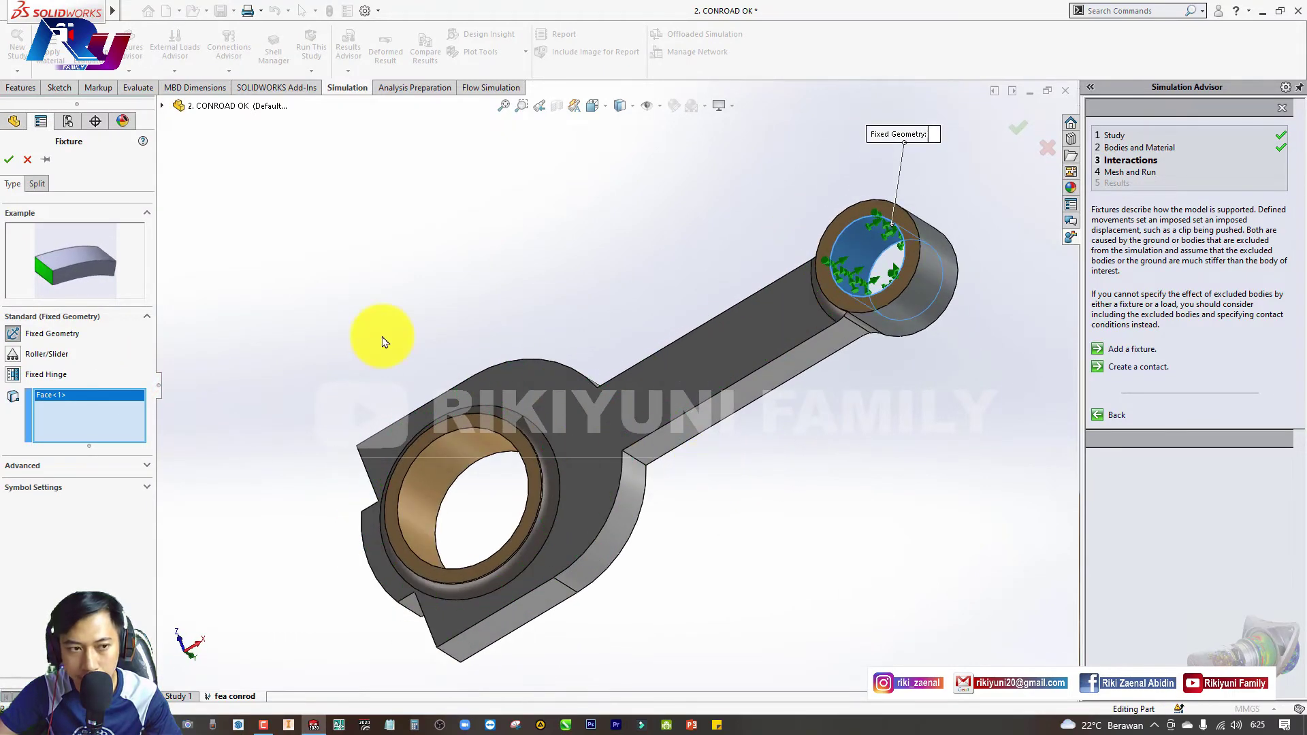
left_click(9, 161)
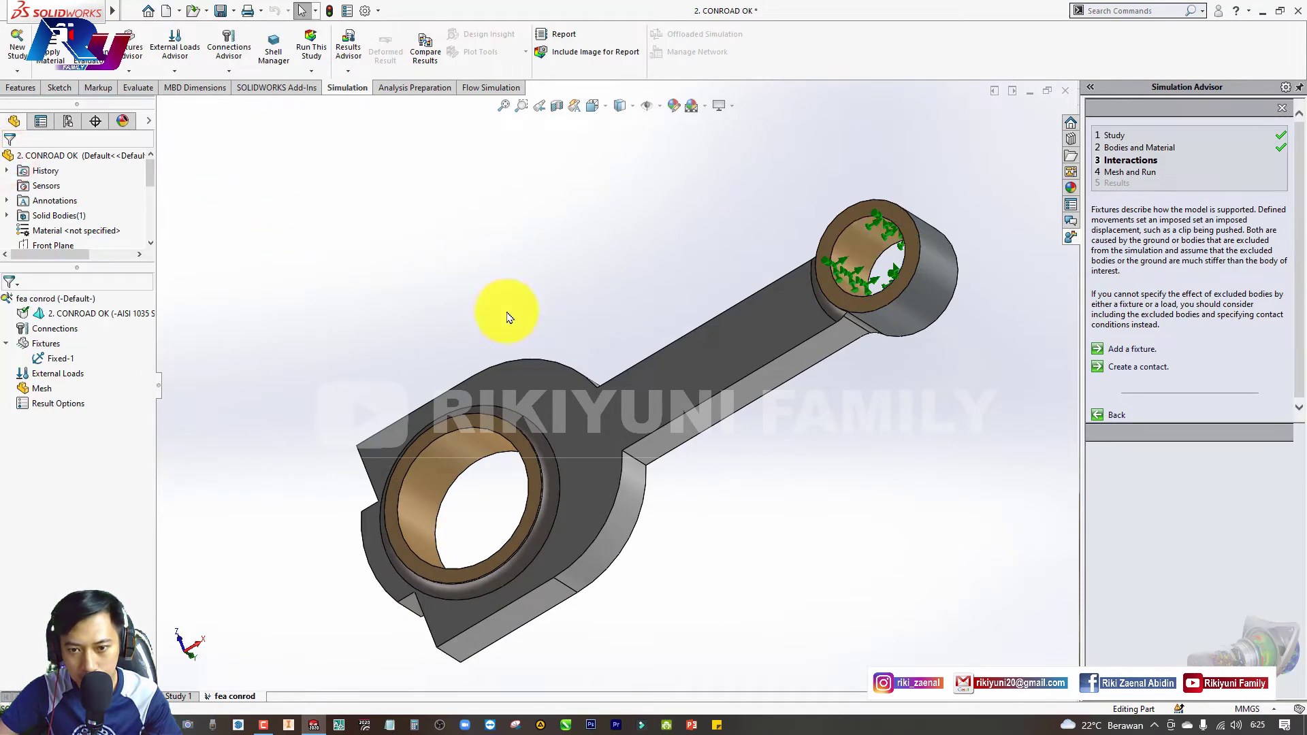
middle_click_drag(558, 371, 599, 304)
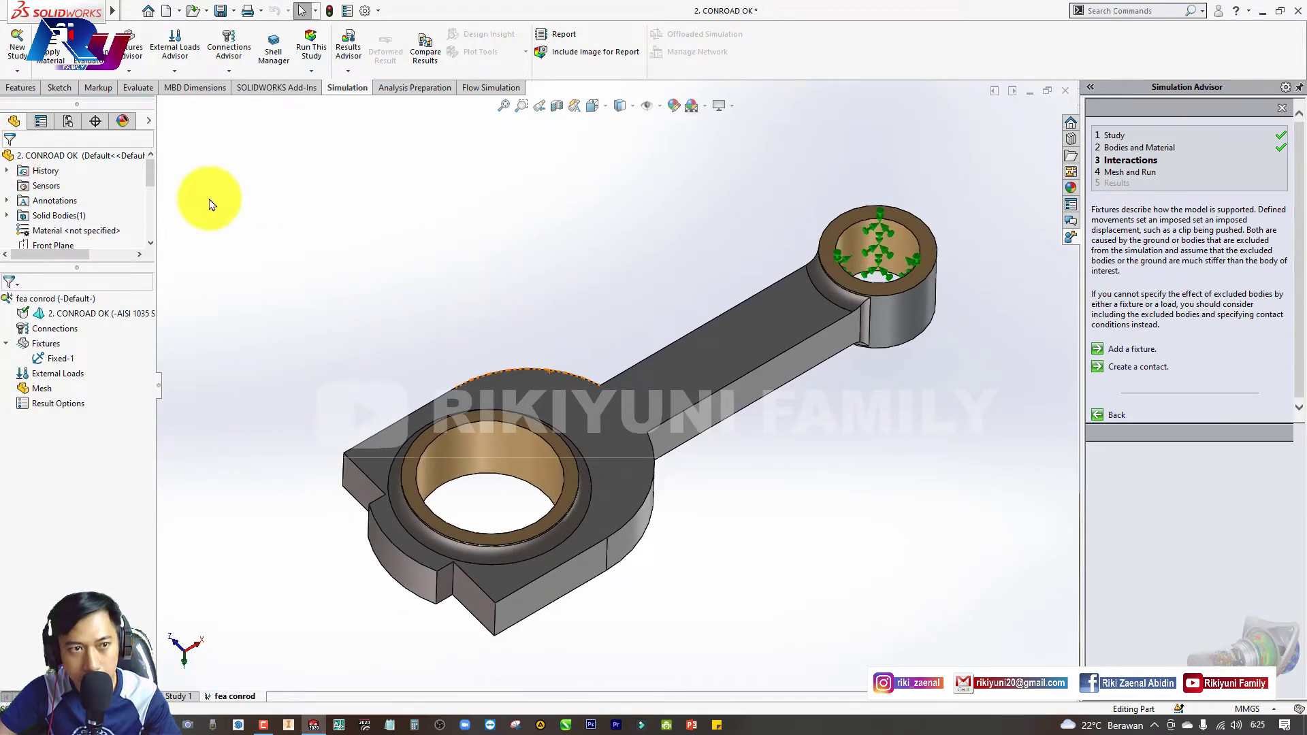
left_click(61, 359)
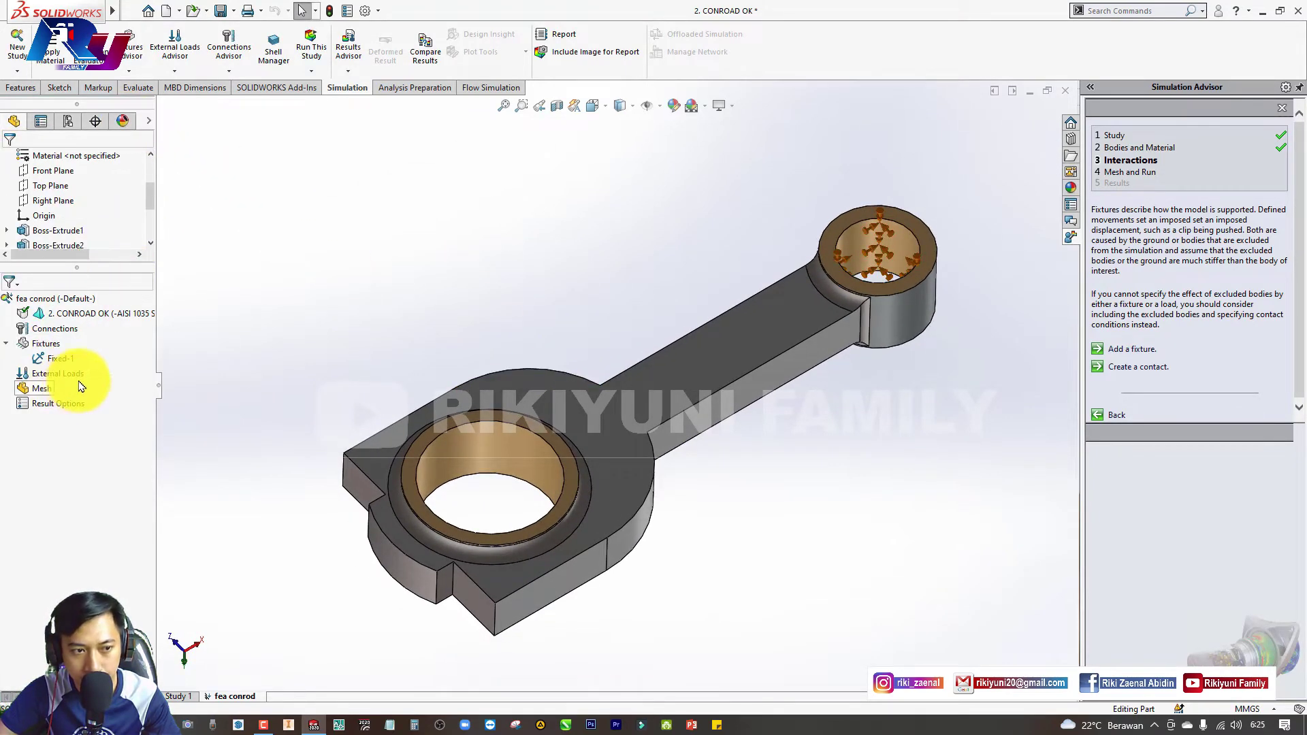
Add Pressure-1: 4 N/mm^2 (MPa) normal to the big-end bore's inner face
right_click(74, 379)
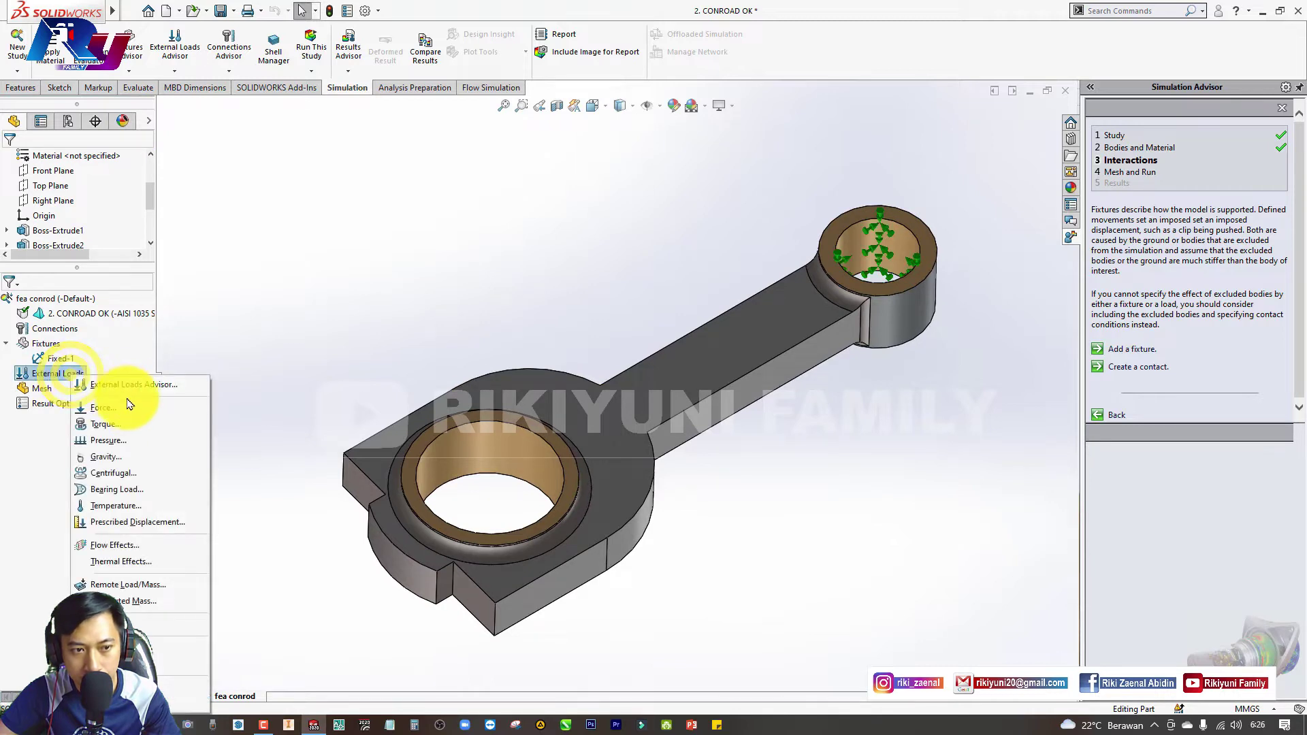
left_click(119, 441)
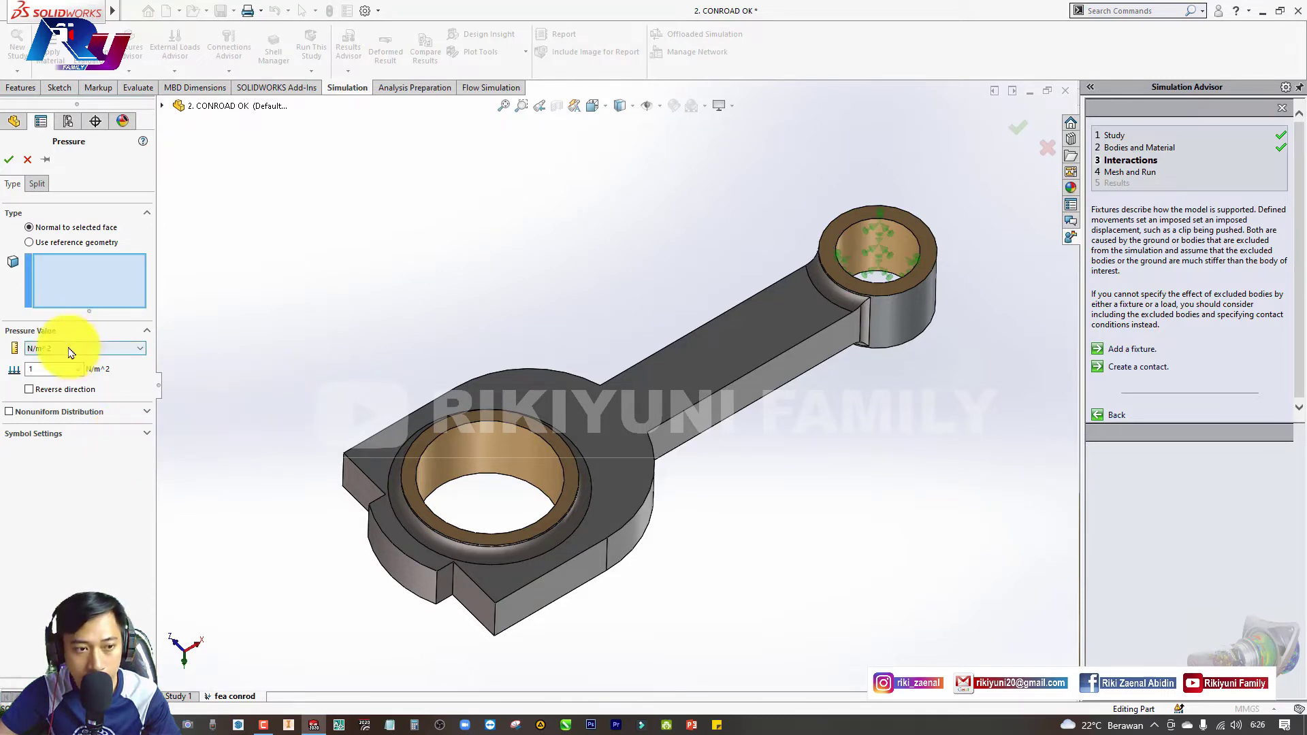
left_click(47, 368)
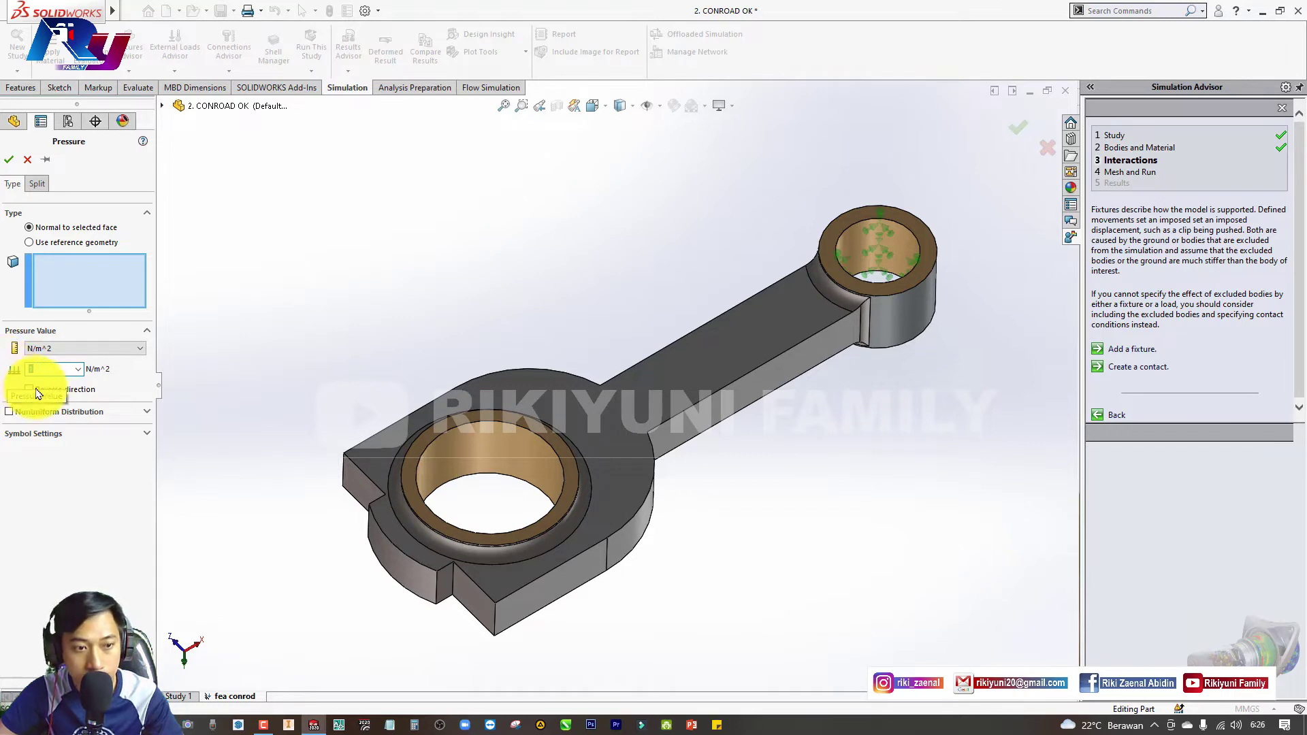
type("4")
left_click(82, 349)
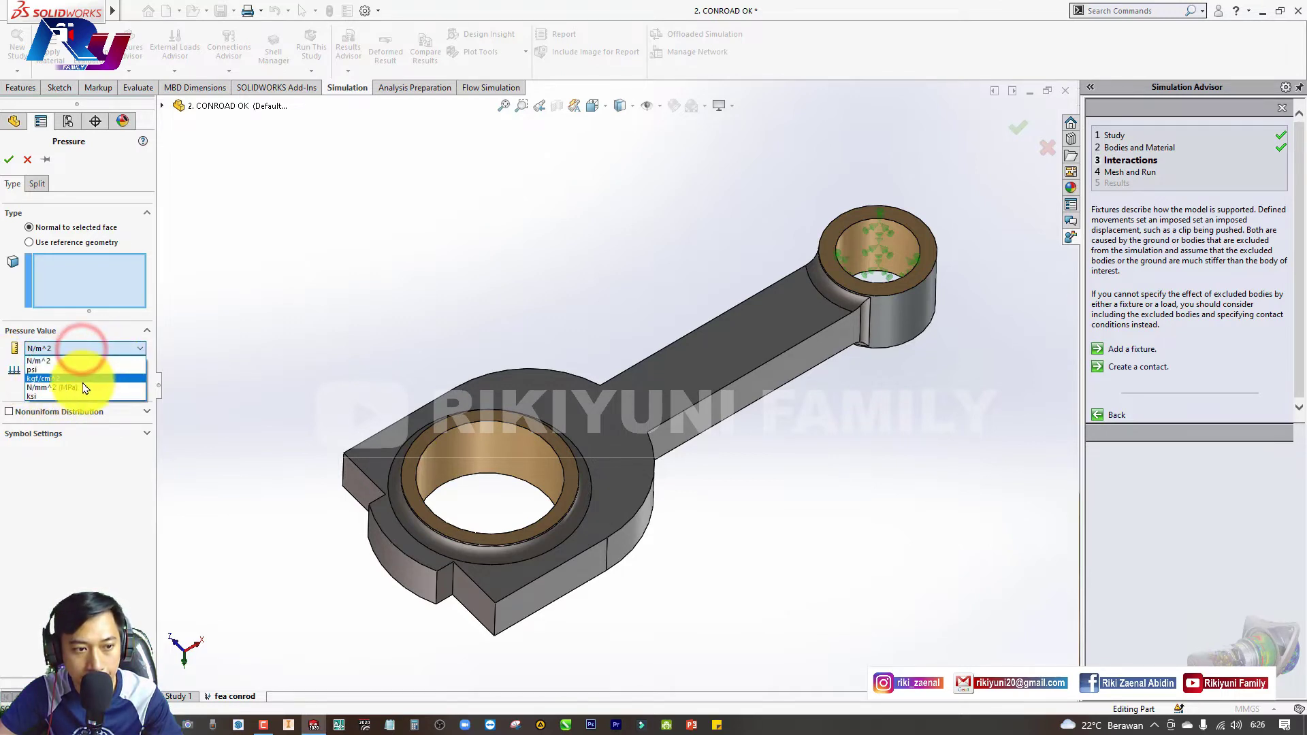
left_click(82, 379)
double_click(62, 368)
type("4")
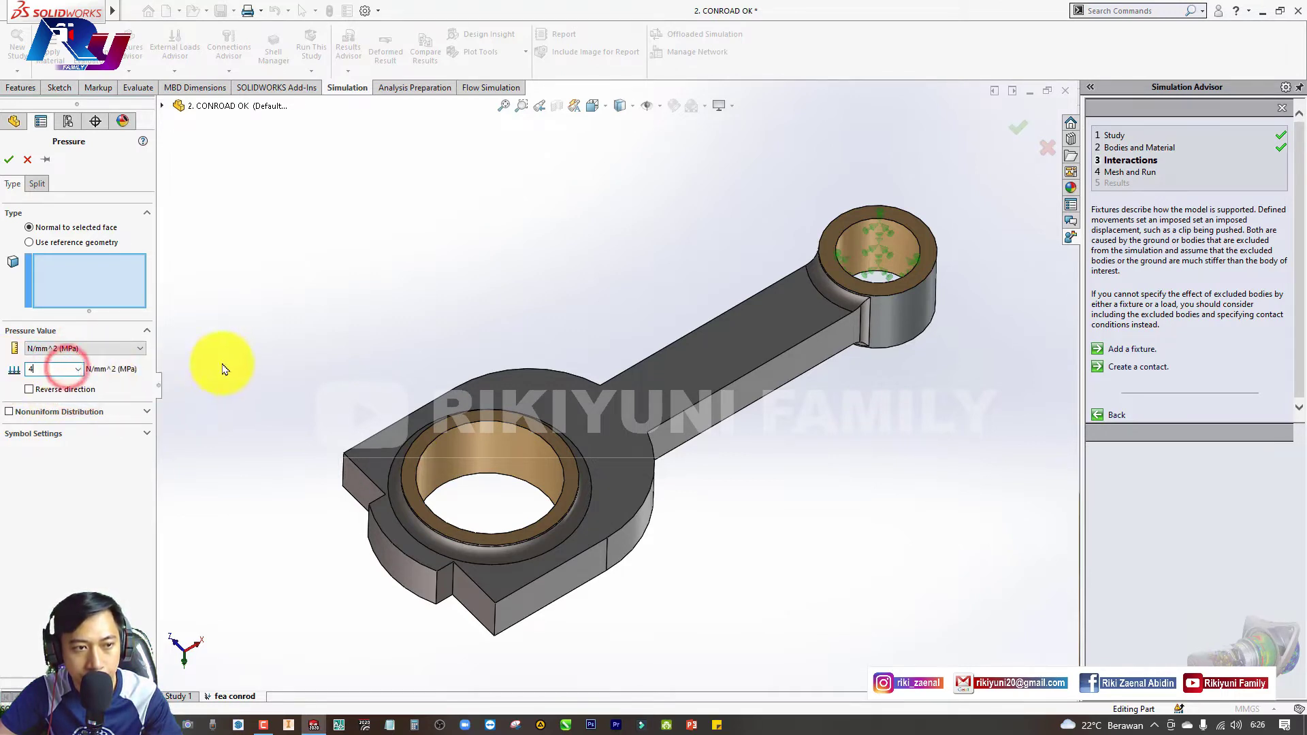
left_click(556, 486)
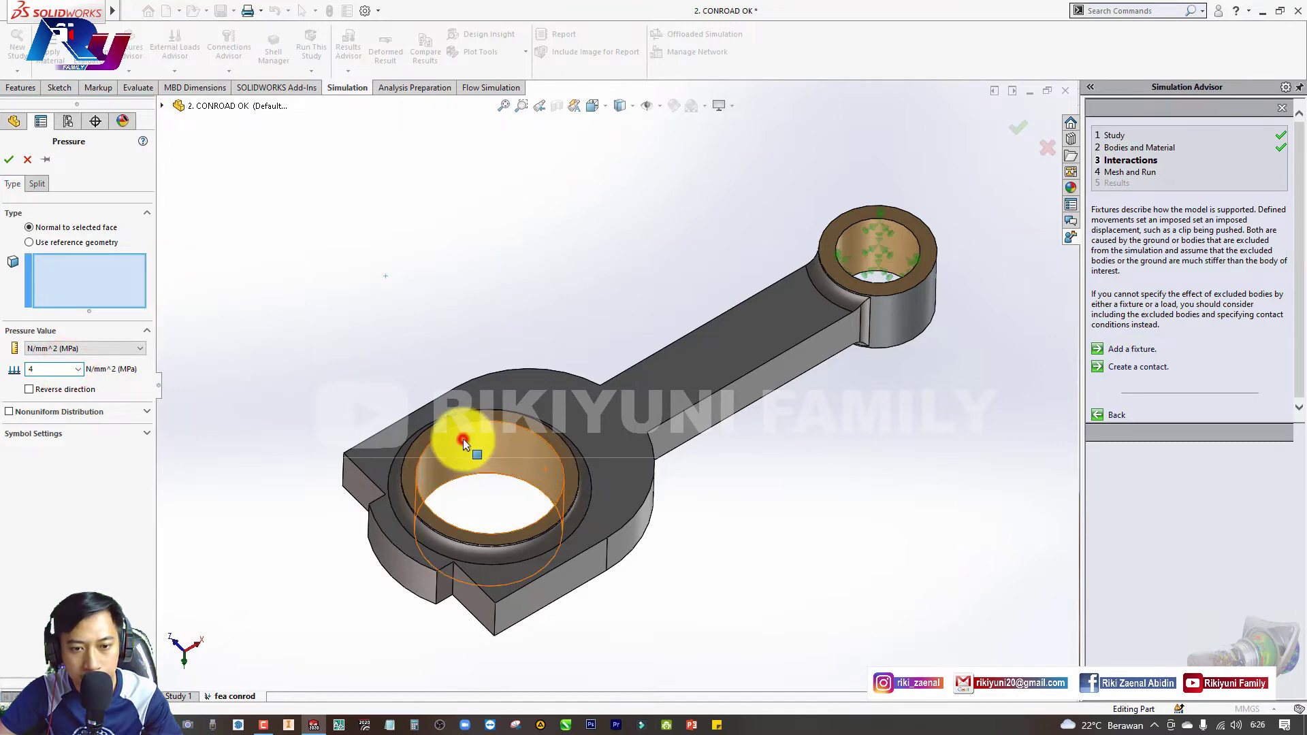
left_click(463, 444)
mouse_move(540, 481)
middle_mouse_down()
mouse_move(534, 640)
mouse_move(545, 563)
mouse_move(438, 516)
mouse_move(593, 486)
mouse_move(554, 598)
mouse_move(528, 571)
mouse_move(503, 601)
mouse_move(511, 593)
middle_mouse_up()
scroll(532, 541, "up", 2)
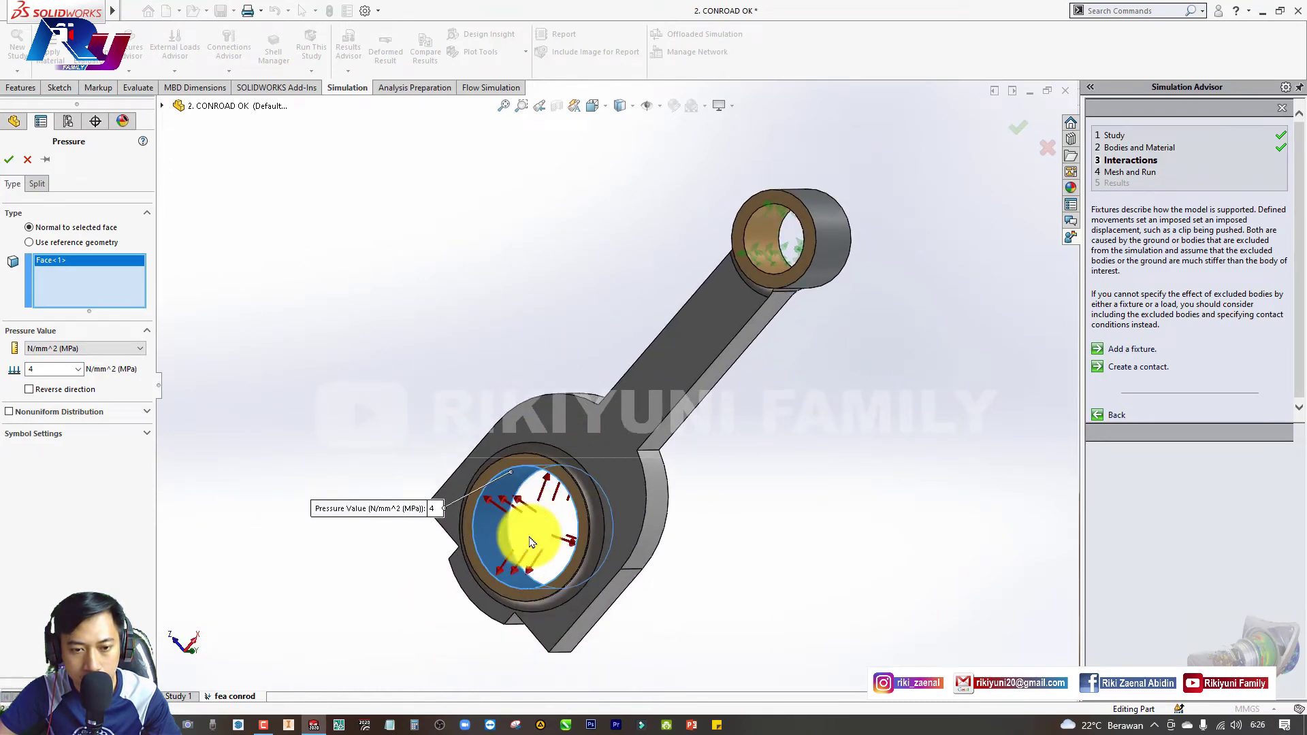
left_click(10, 162)
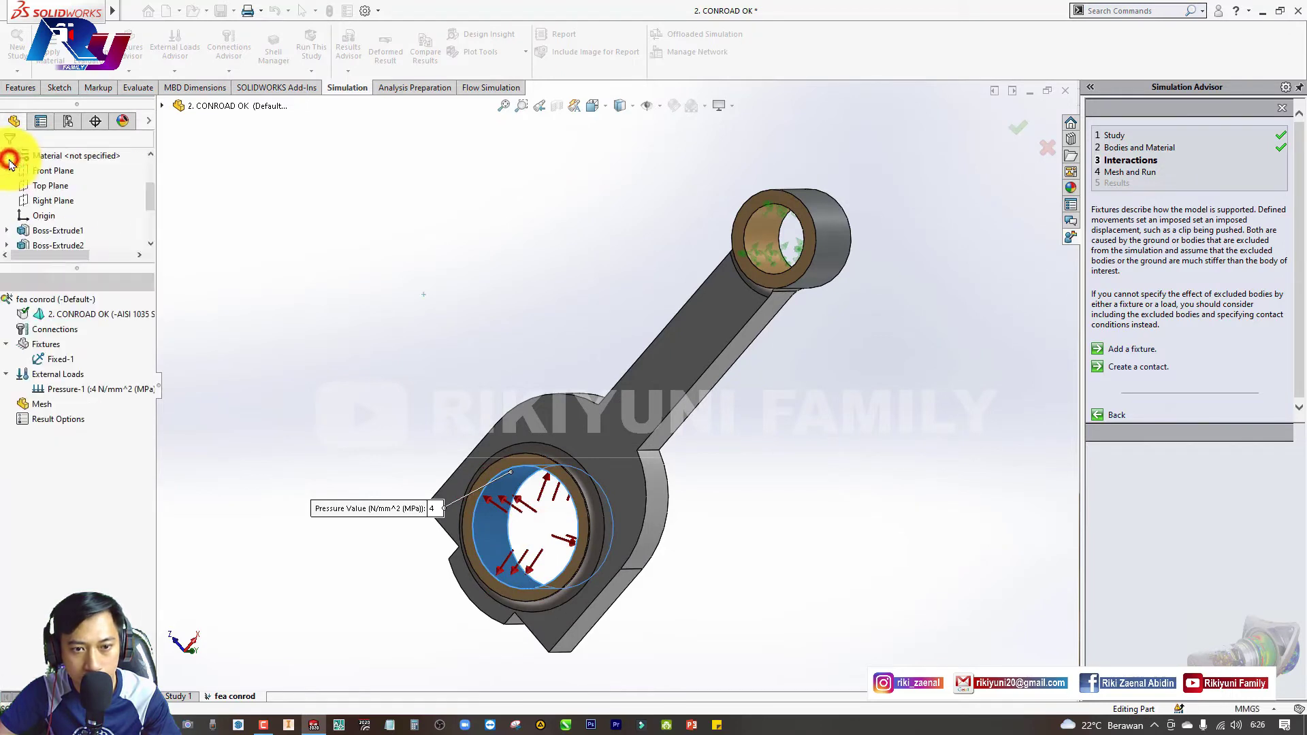
middle_click_drag(601, 400, 599, 394)
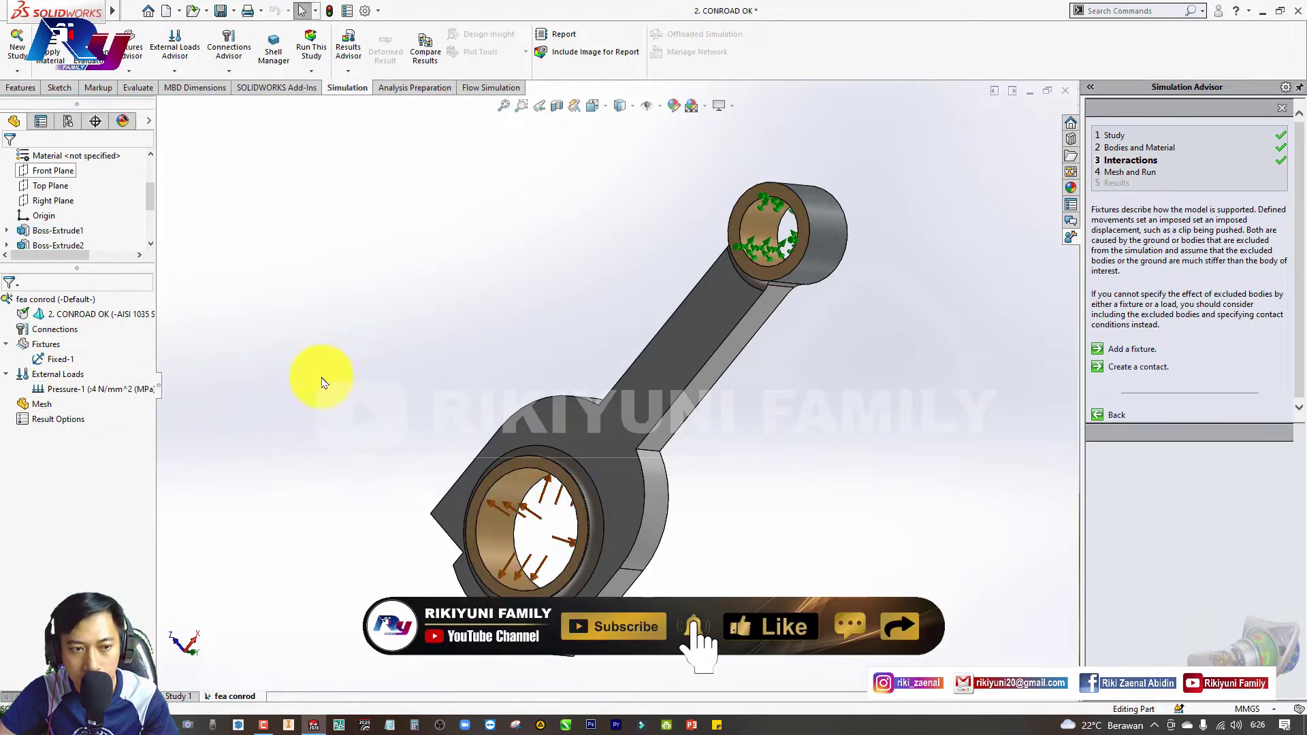
Mesh the connecting rod at default density and run the fea conrod study
right_click(44, 405)
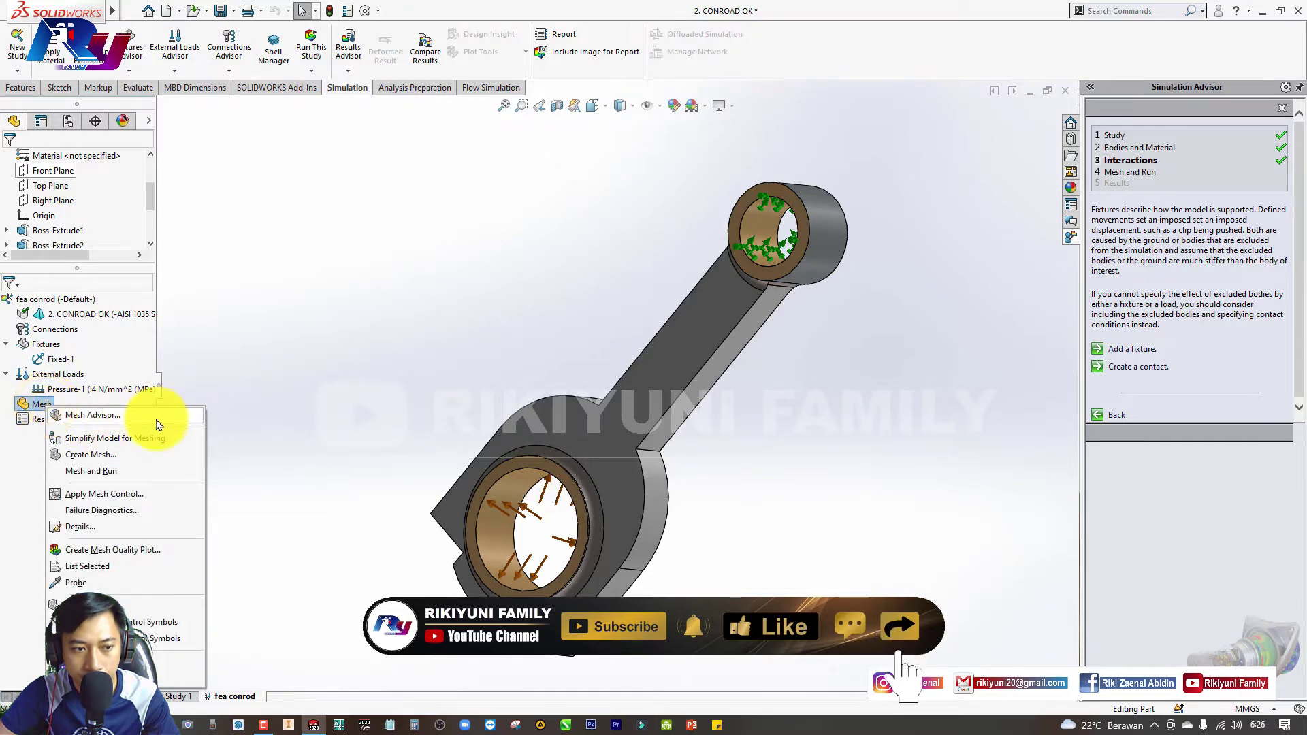
left_click(92, 454)
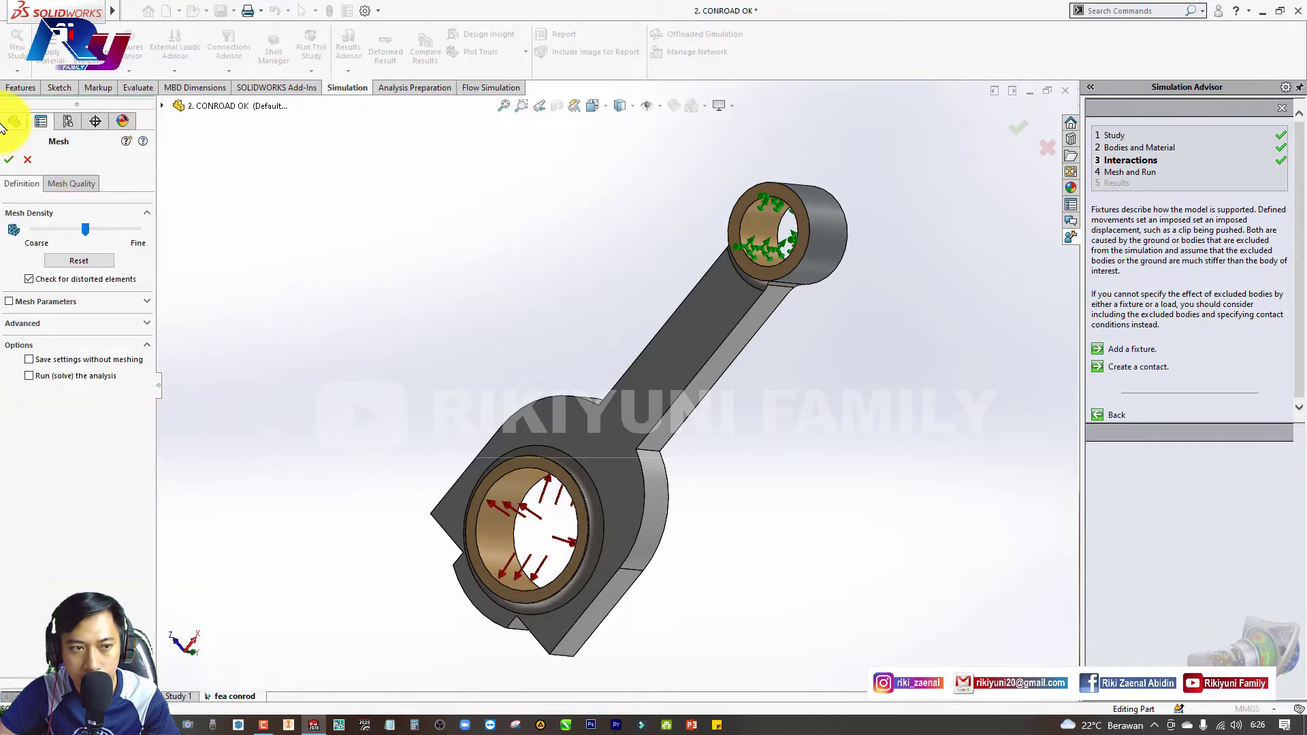
left_click(6, 162)
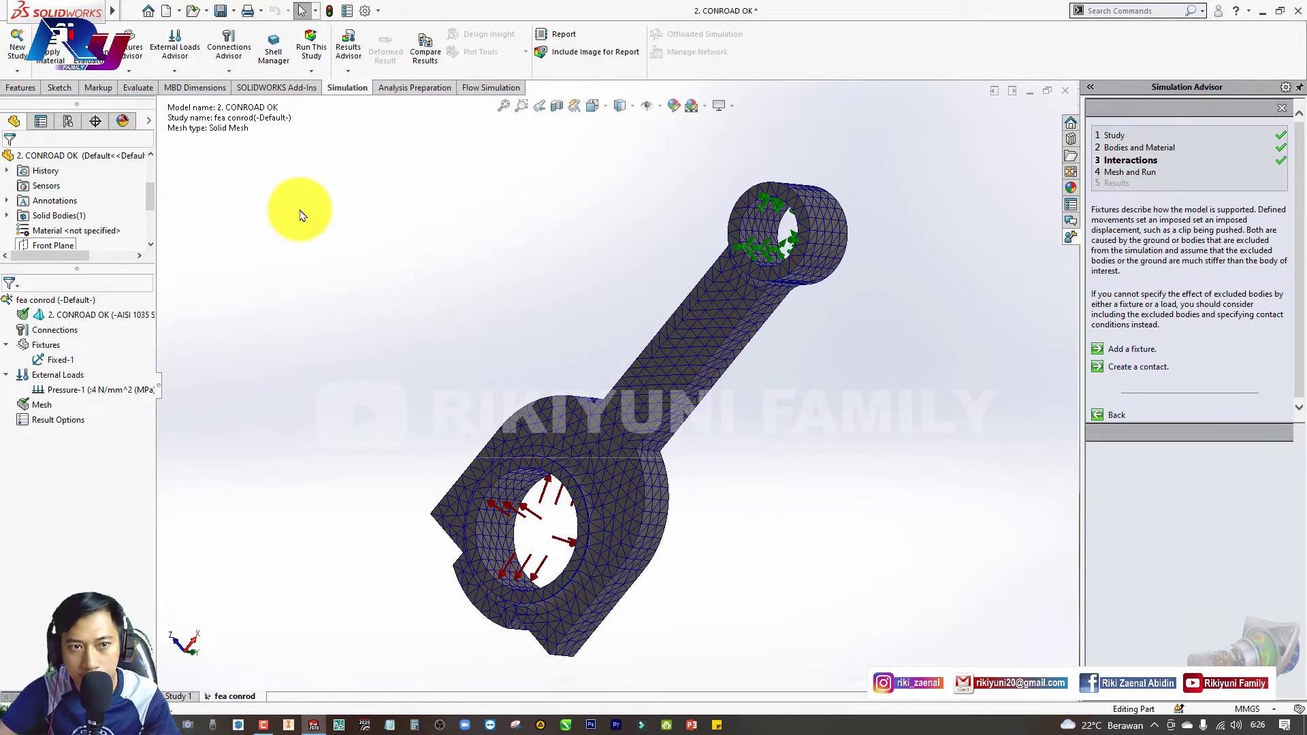
left_click(312, 43)
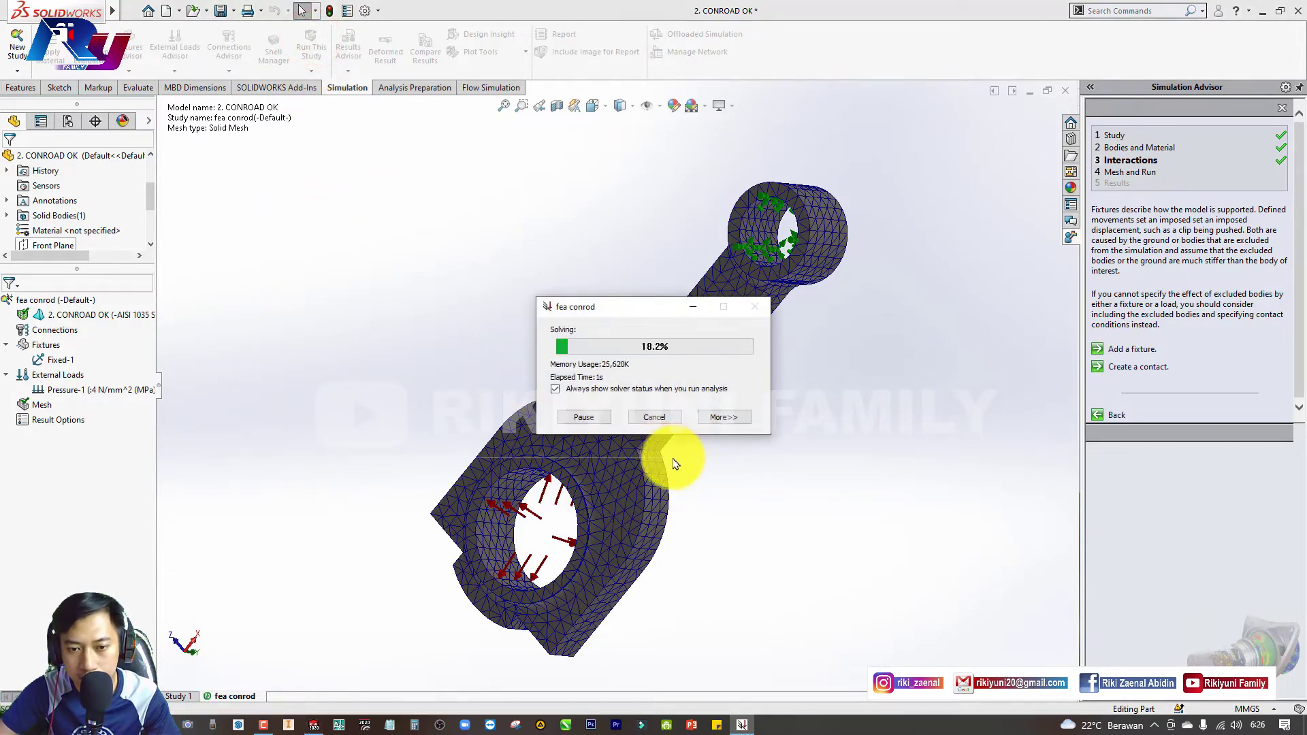
Inspect the Displacement1 deformed-shape result, orbiting the rod toward a top-down view
mouse_move(691, 511)
middle_mouse_down()
mouse_move(668, 369)
mouse_move(363, 407)
middle_mouse_up()
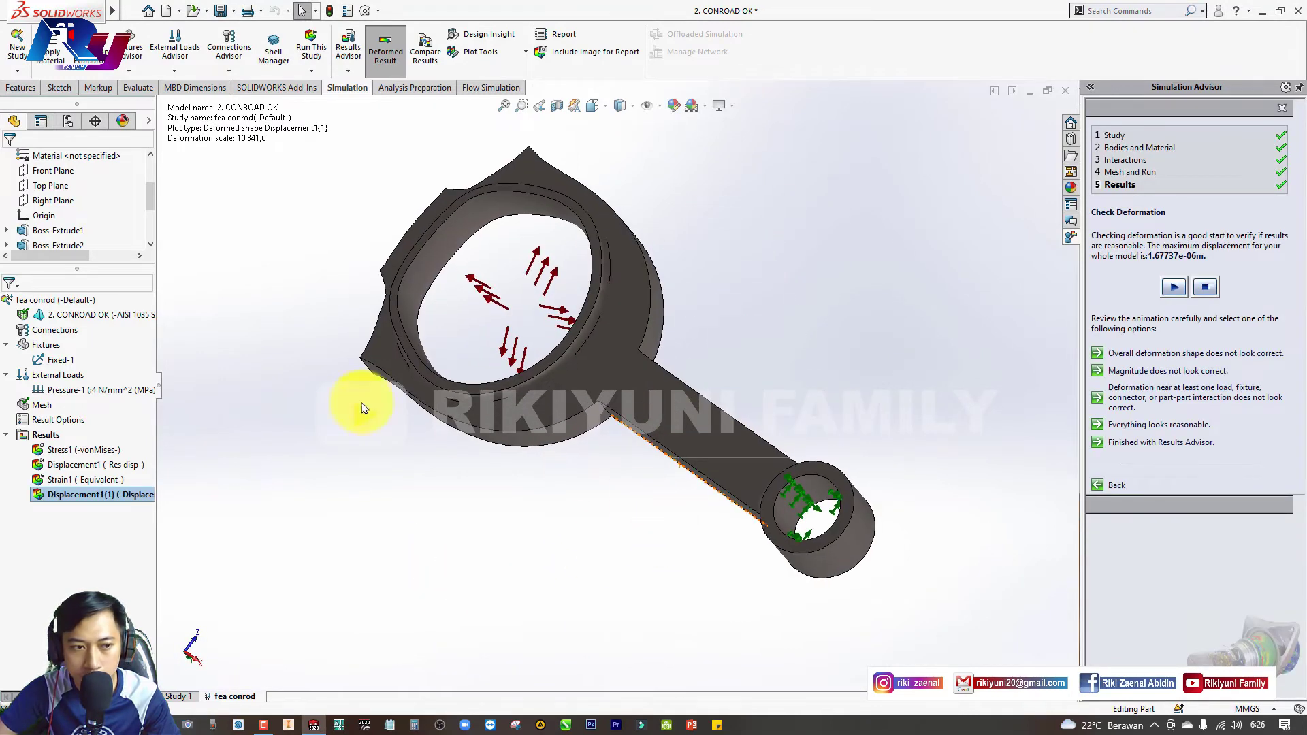
right_click(73, 495)
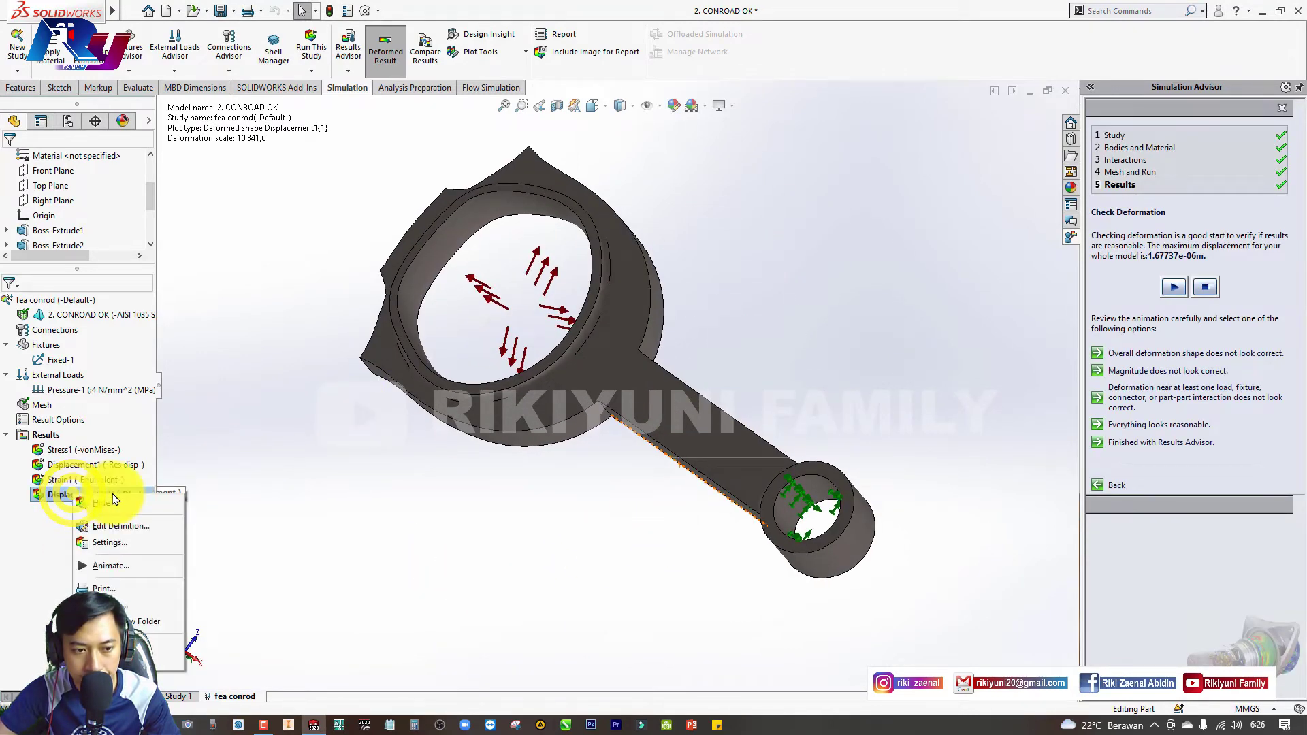
left_click(61, 470)
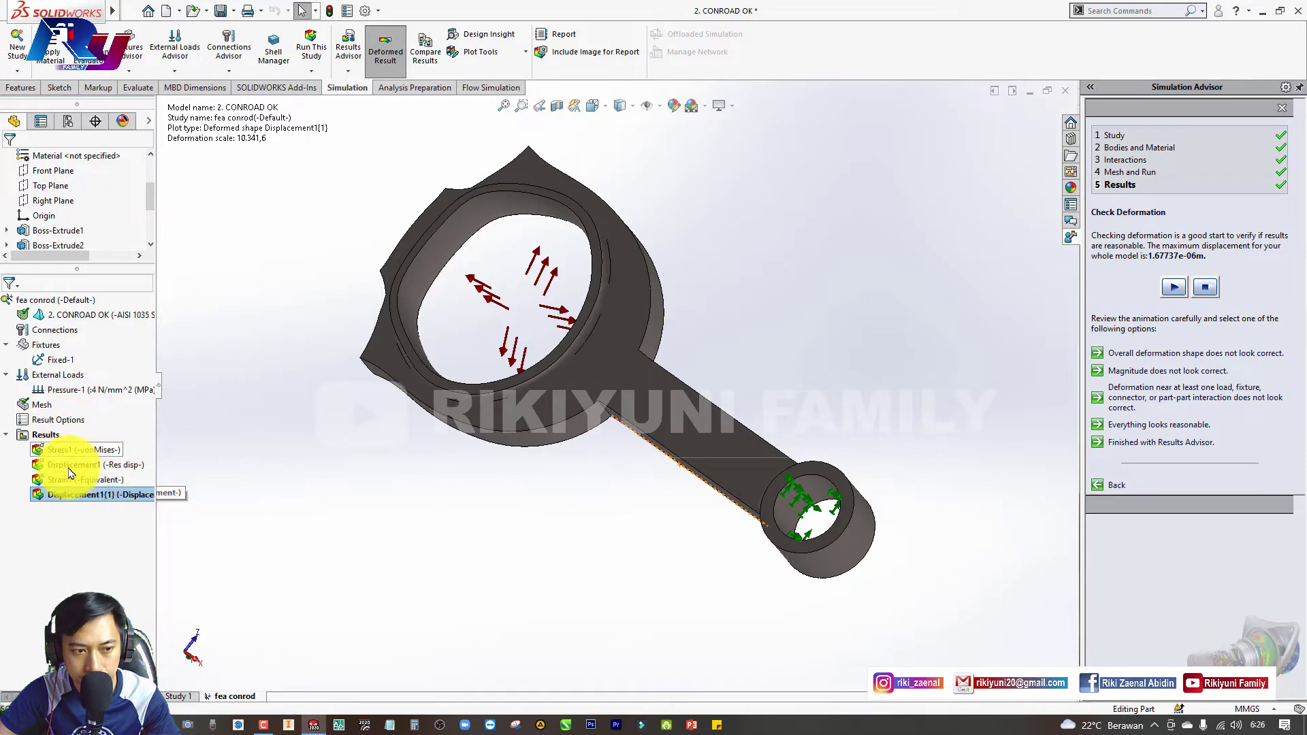
right_click(71, 500)
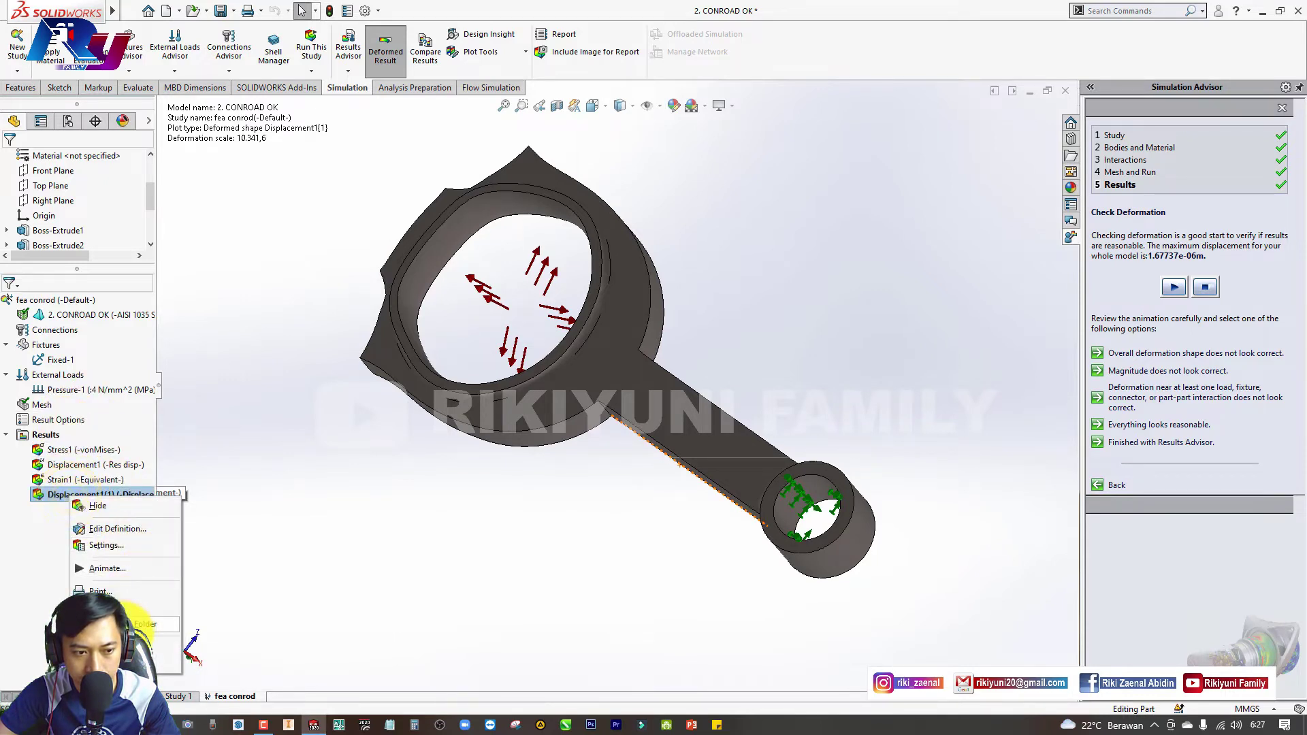
left_click(266, 534)
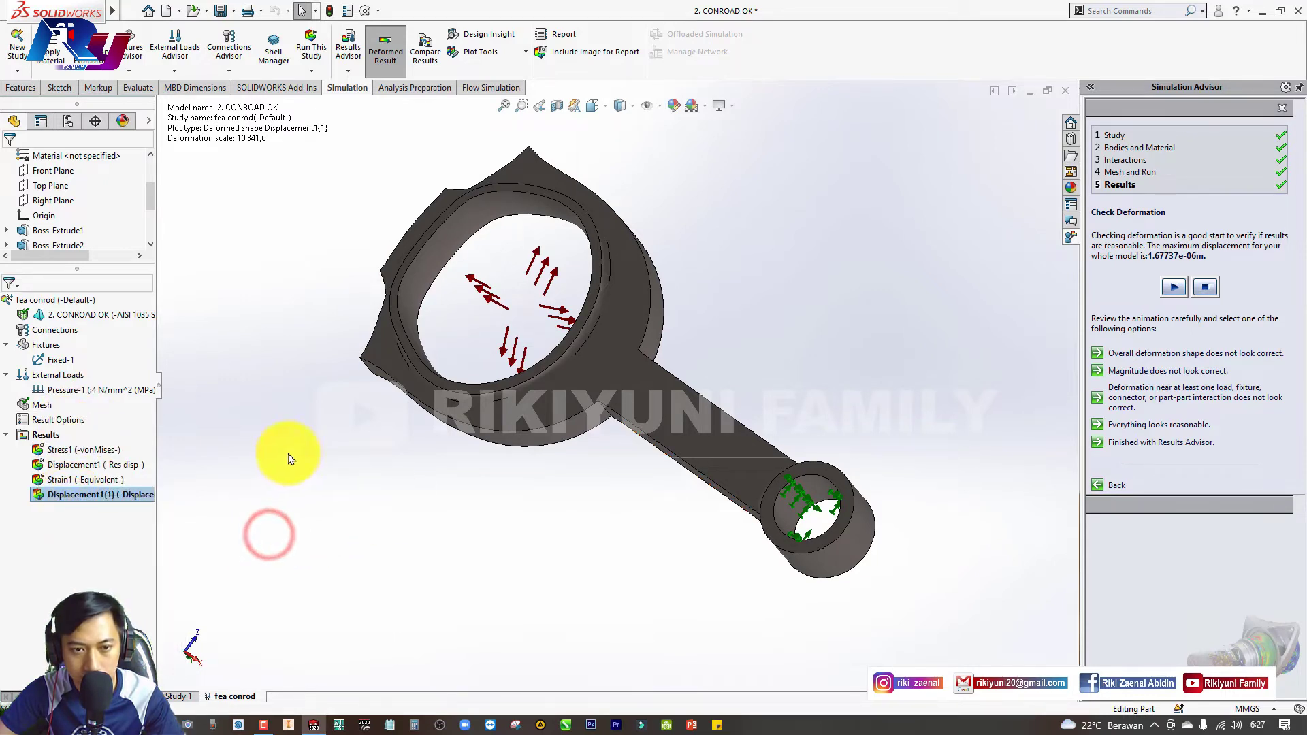
scroll(325, 412, "down", 2)
middle_click_drag(326, 413, 374, 315)
scroll(382, 356, "up", 2)
scroll(444, 403, "down", 2)
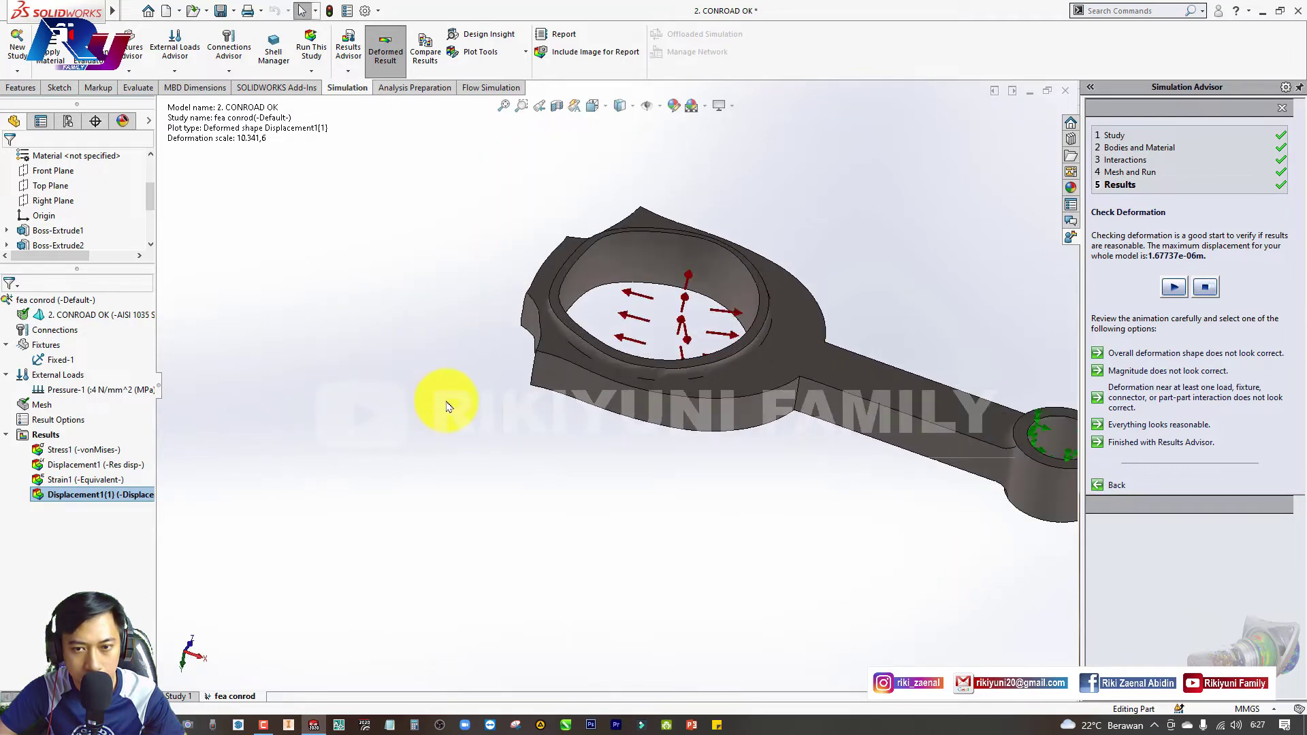
scroll(448, 407, "up", 1)
scroll(448, 406, "up", 1)
middle_click_drag(598, 432, 569, 487)
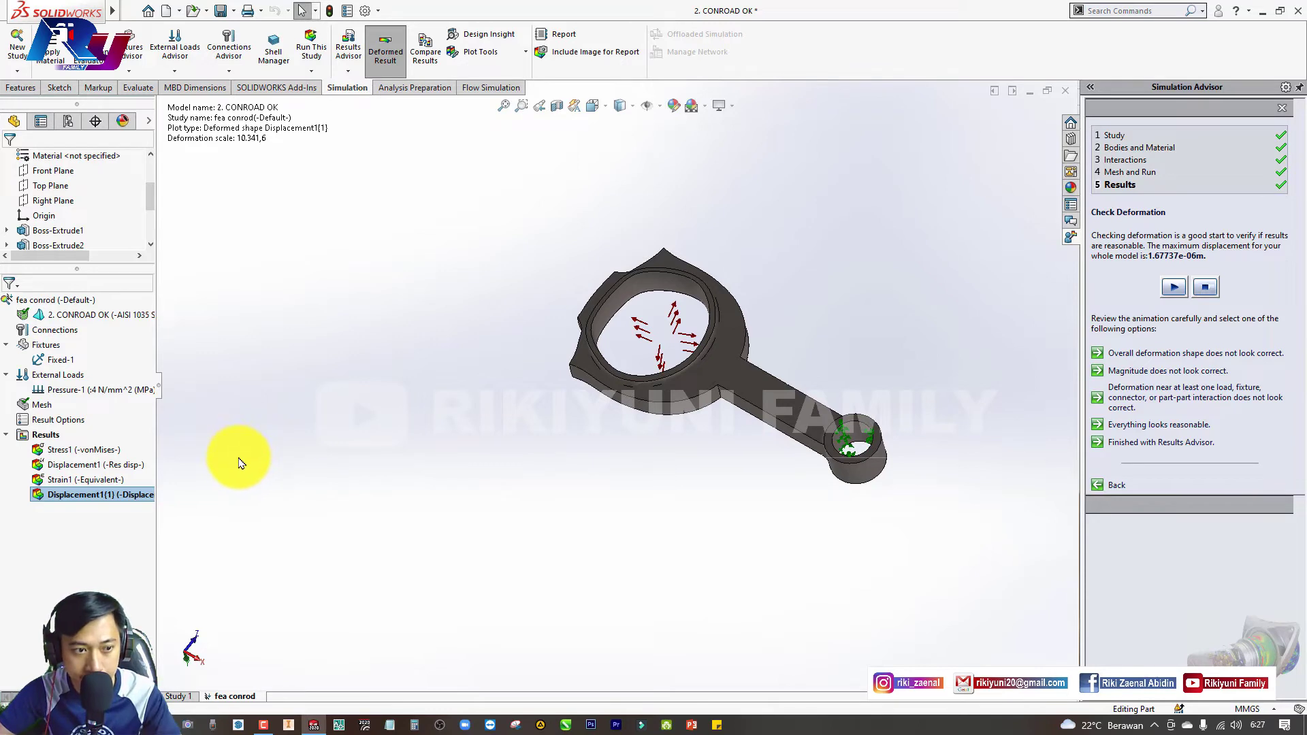
Display the Stress1 von Mises plot: 2.202e+07 N/m^2 peak, 2.827e+08 yield strength
double_click(83, 453)
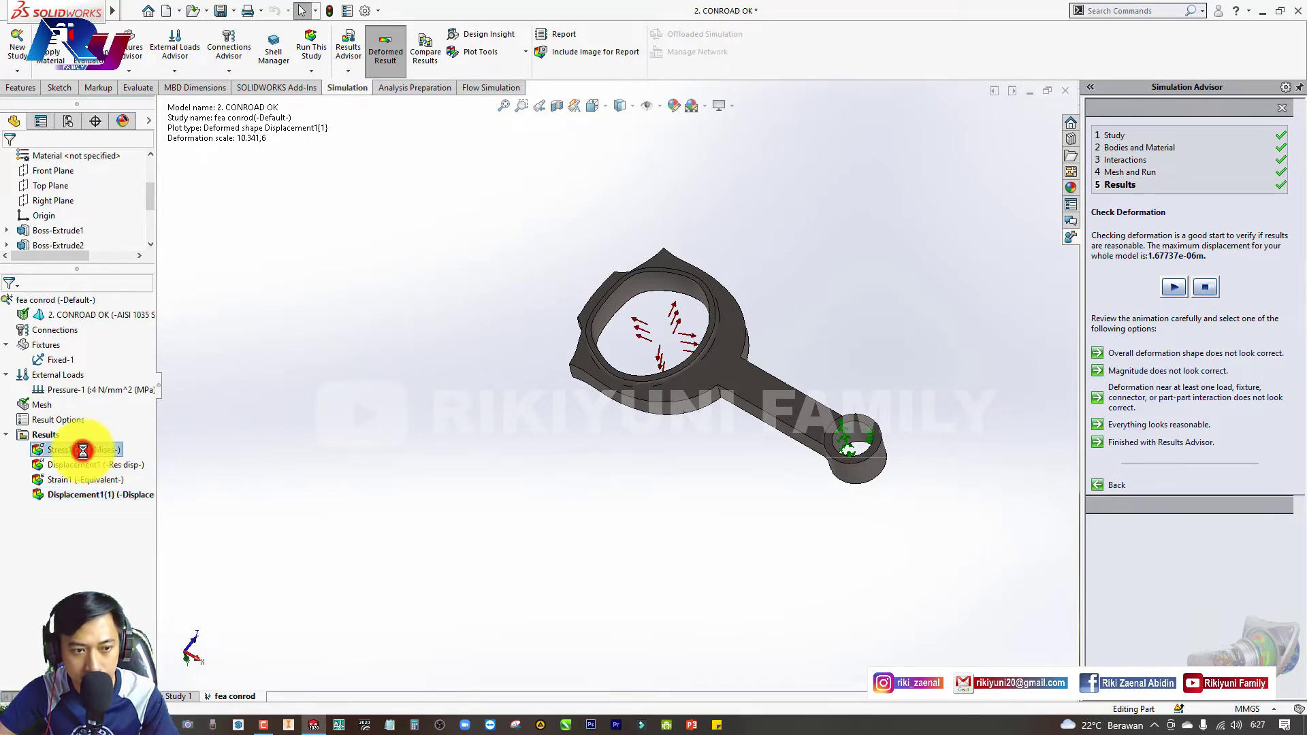
middle_click(813, 508)
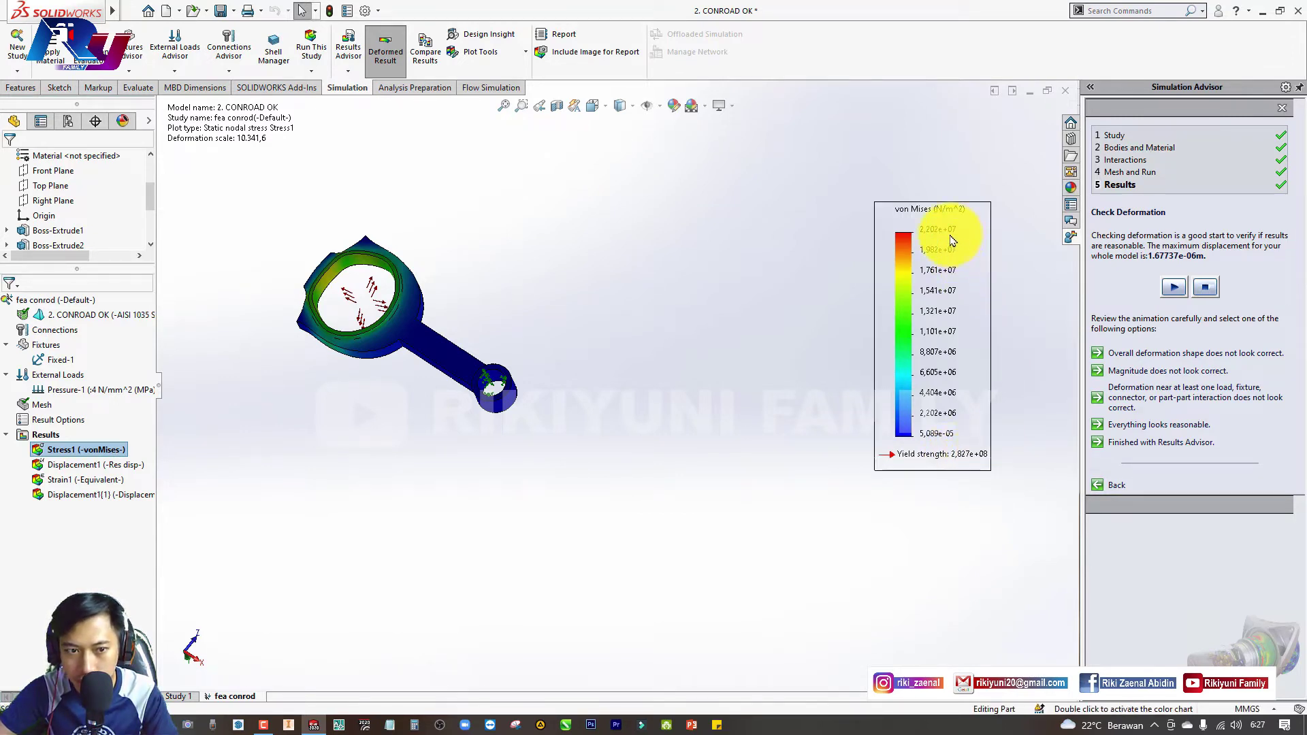
middle_click_drag(586, 284, 582, 354)
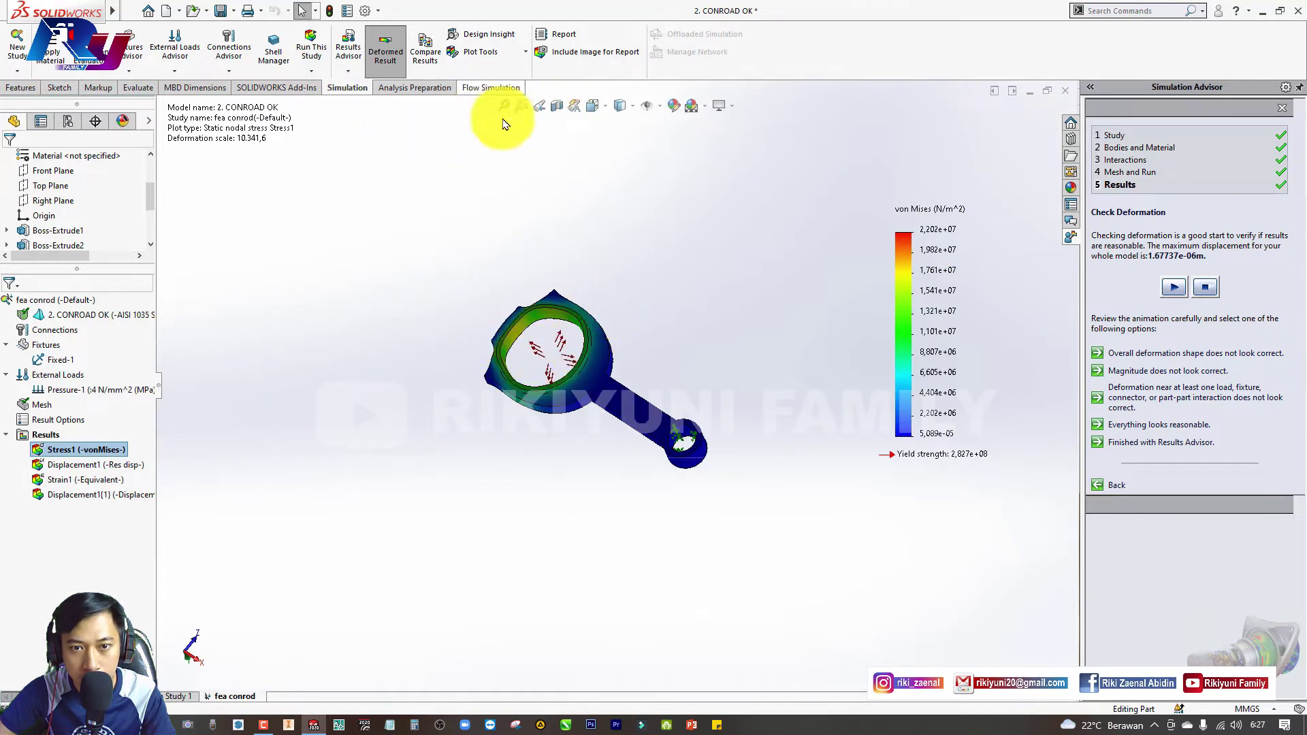
Edit Stress1's chart options to show min/max annotations and general-format legend numbers
right_click(107, 453)
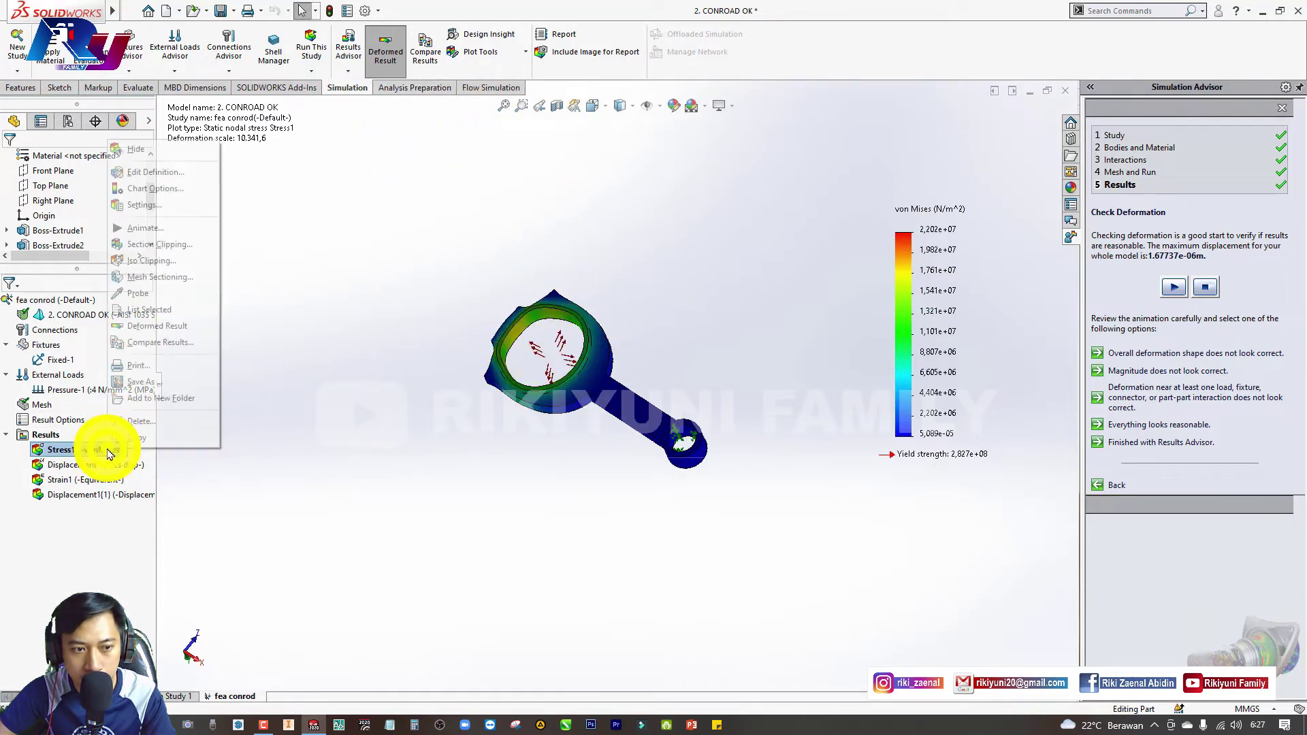
left_click(176, 207)
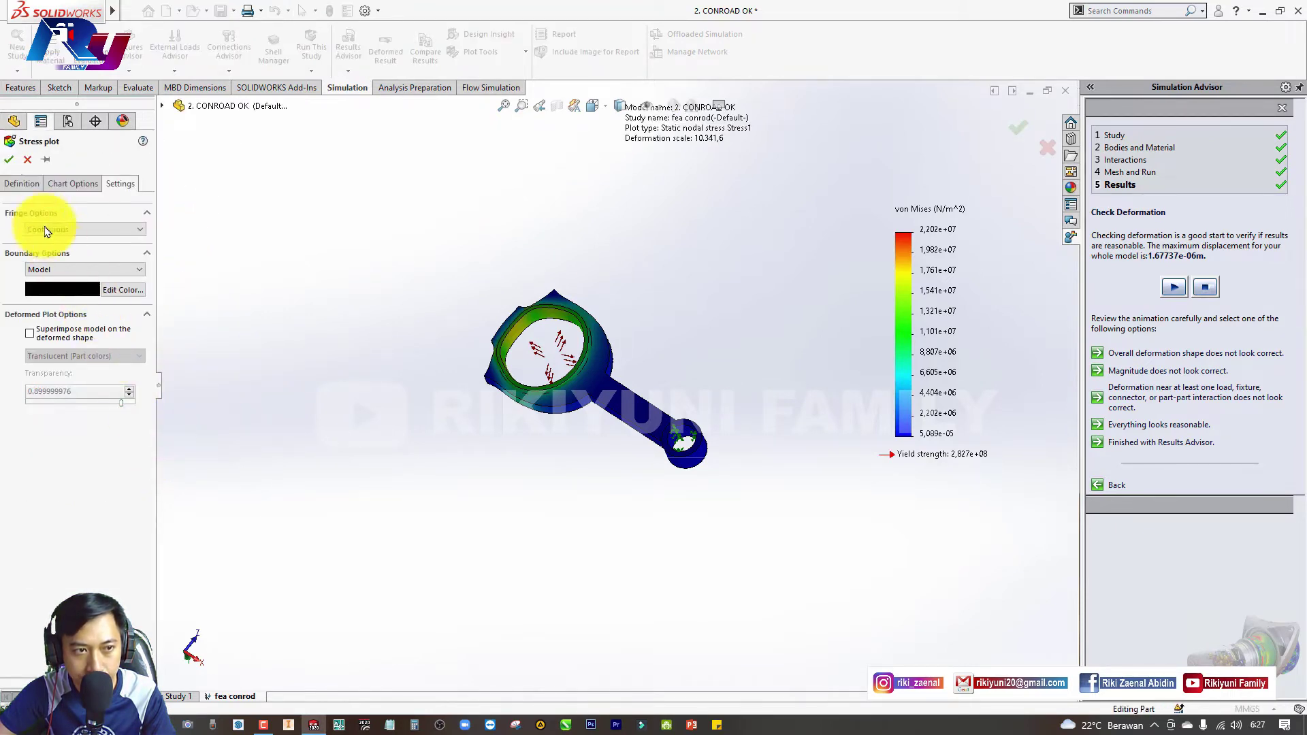
left_click(22, 183)
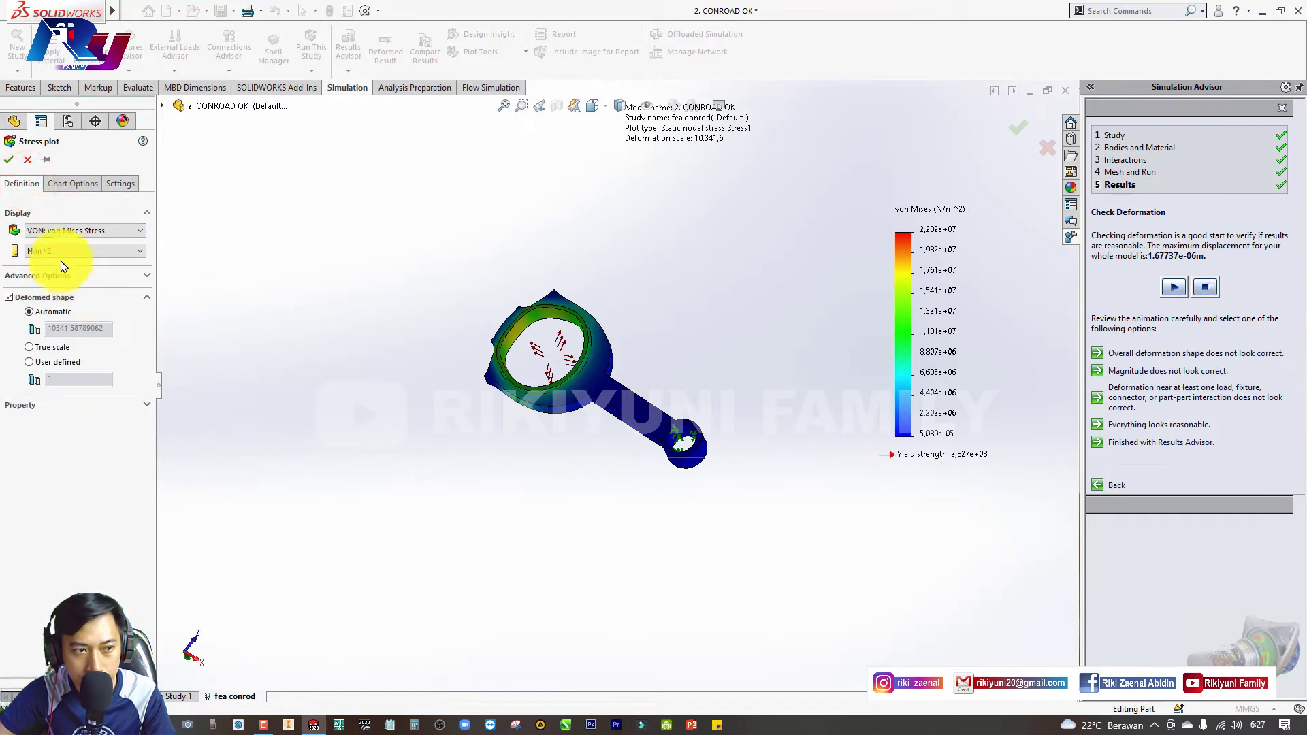
left_click(70, 183)
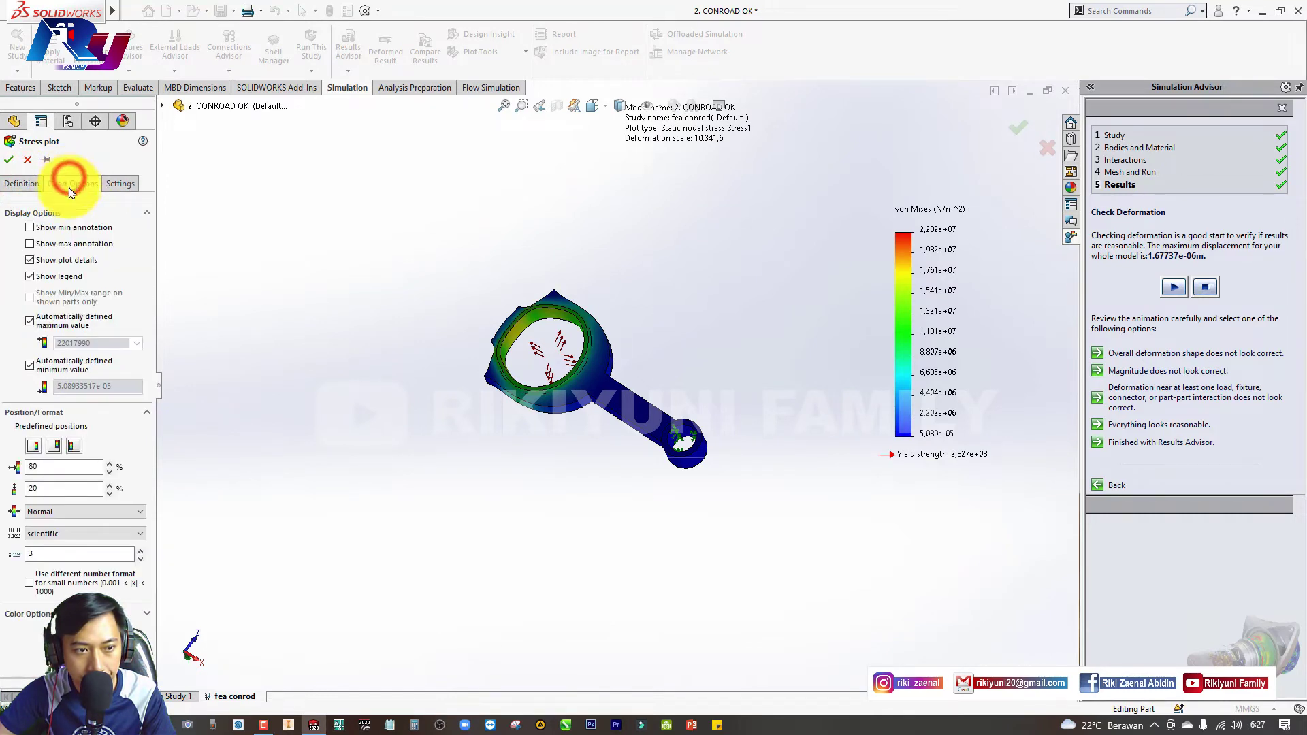
left_click(74, 245)
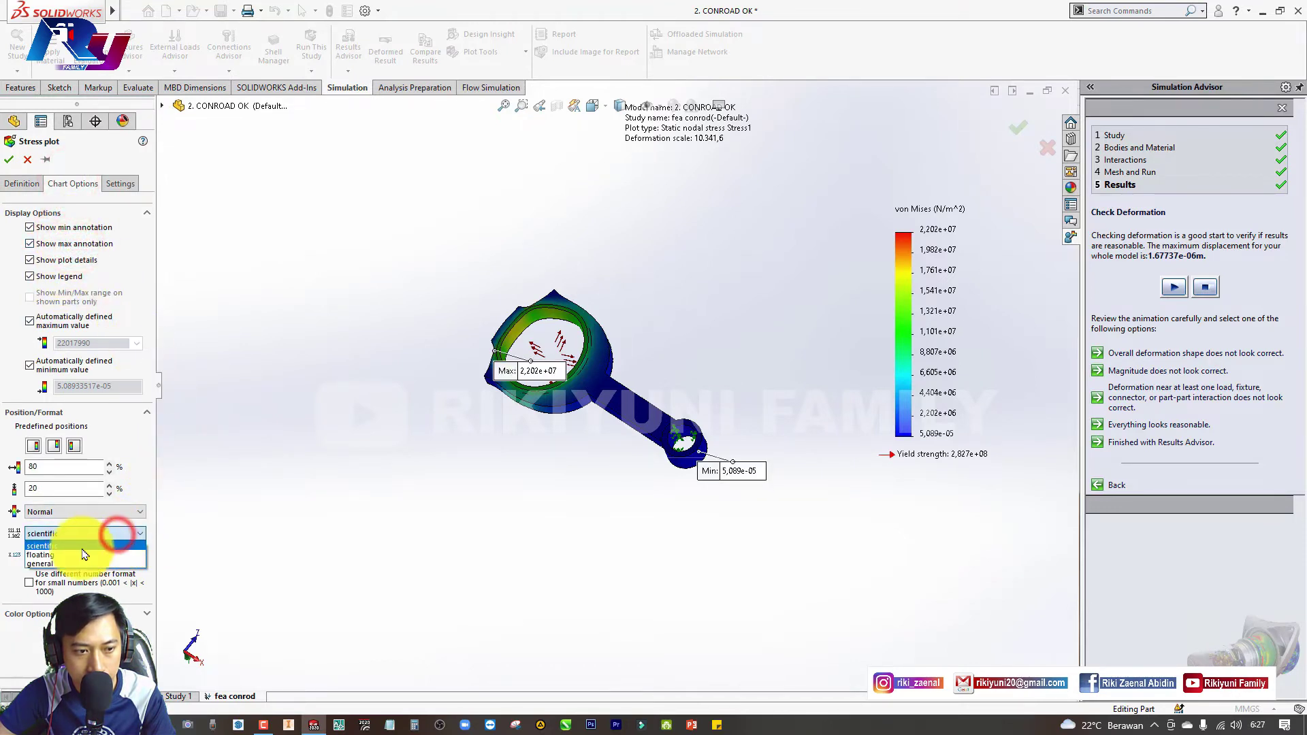
left_click(59, 564)
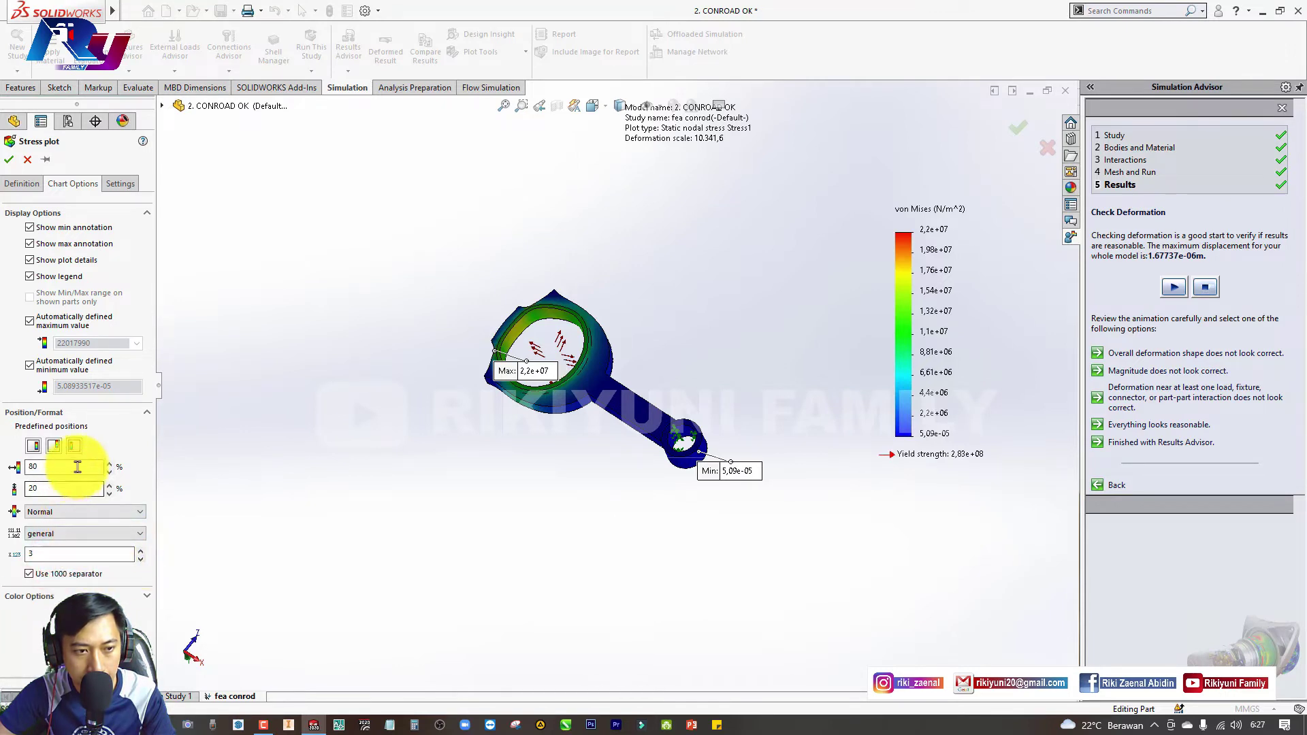
left_click(120, 184)
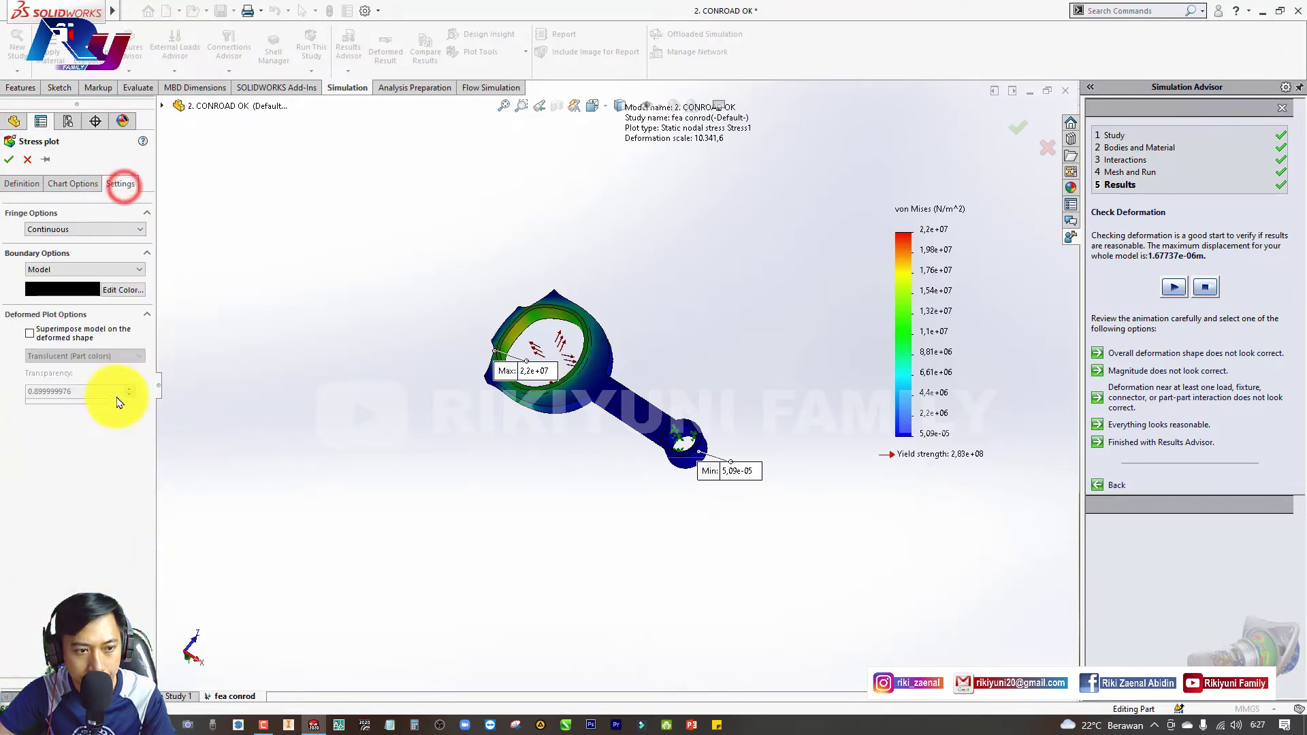
left_click(9, 161)
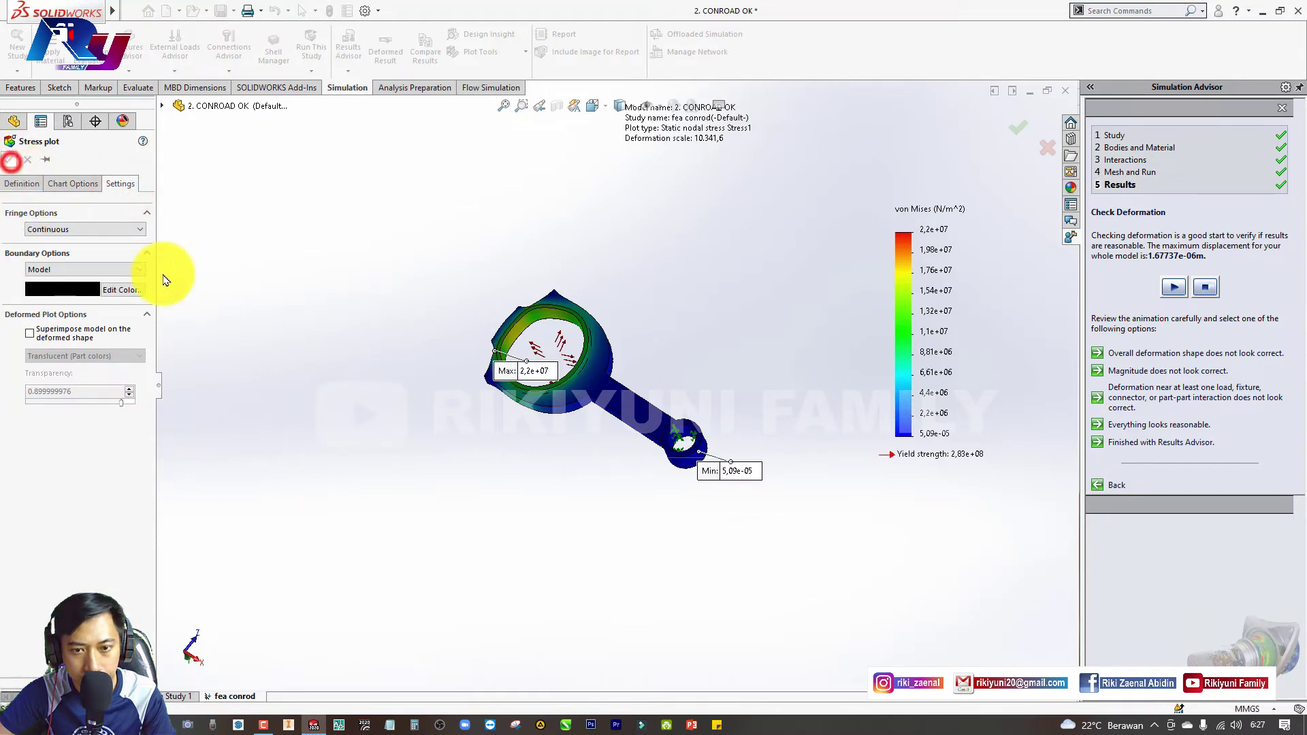
left_click(614, 506)
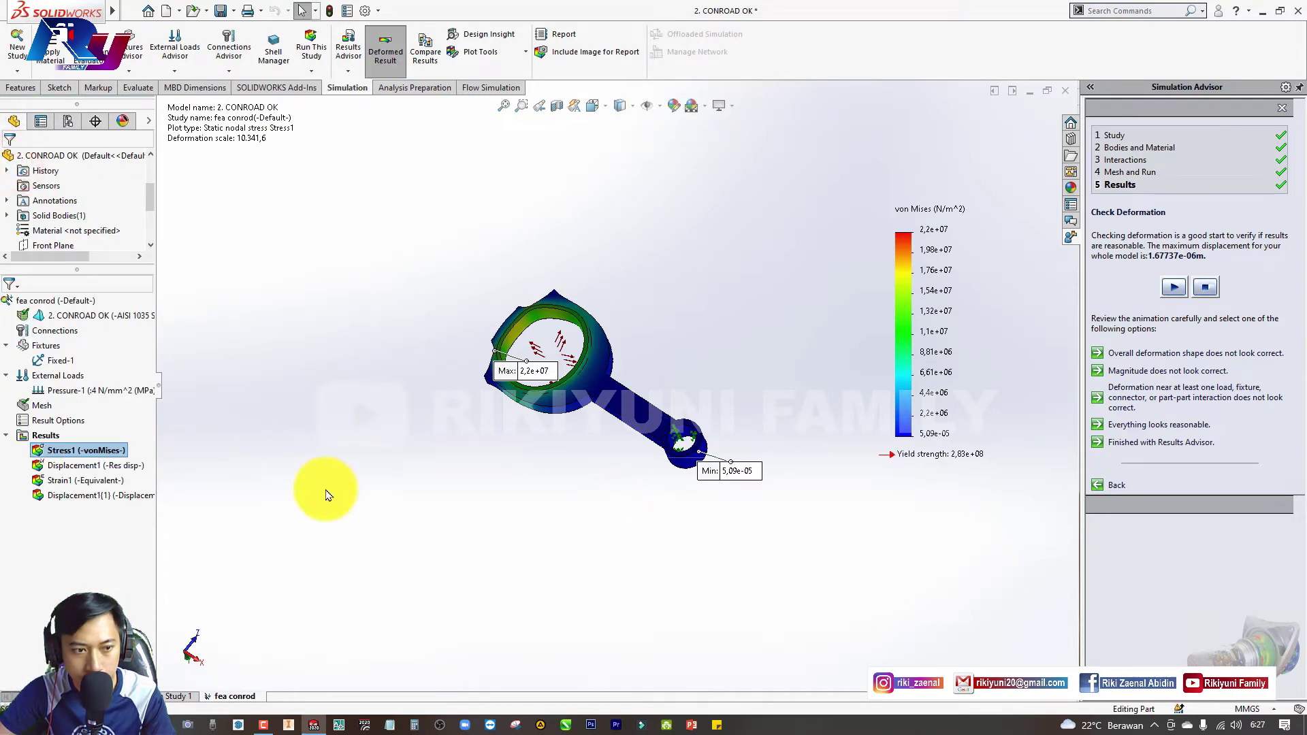
left_click(642, 553)
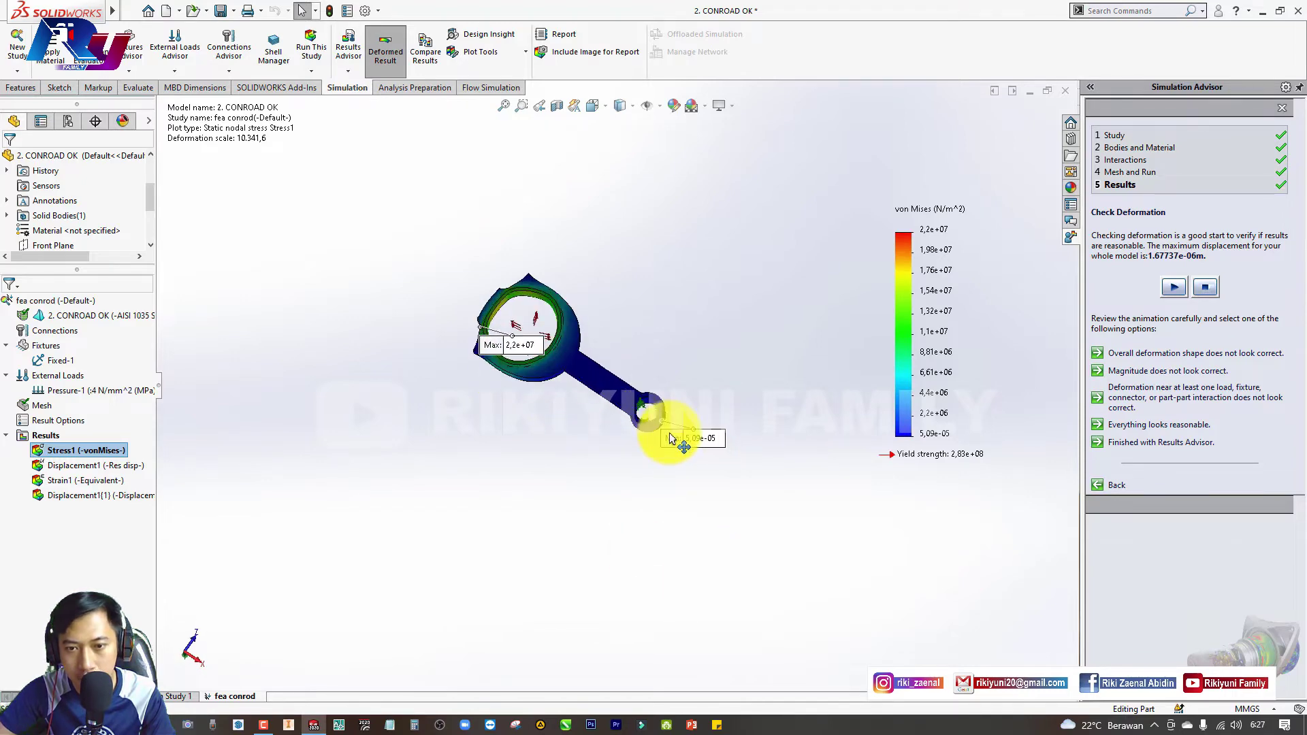
scroll(671, 437, "down", 2)
scroll(647, 414, "down", 3)
scroll(647, 409, "down", 3)
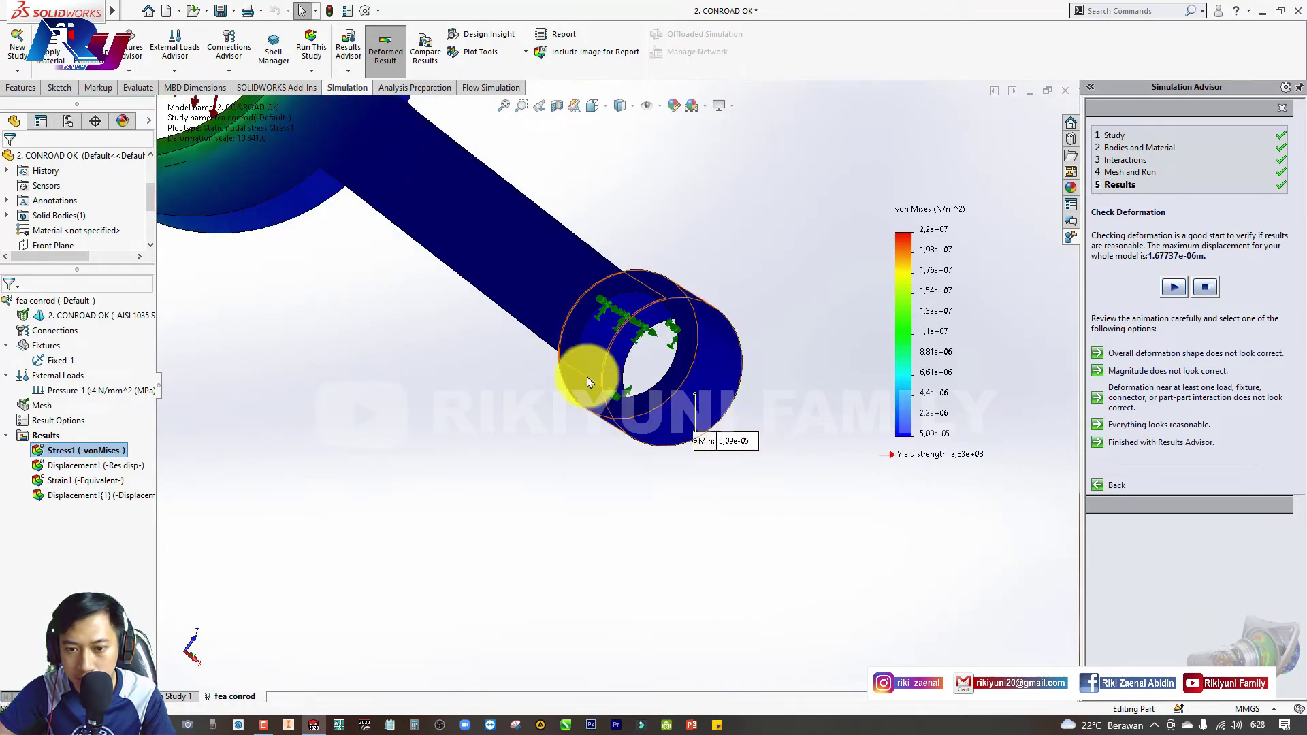
scroll(554, 364, "up", 4)
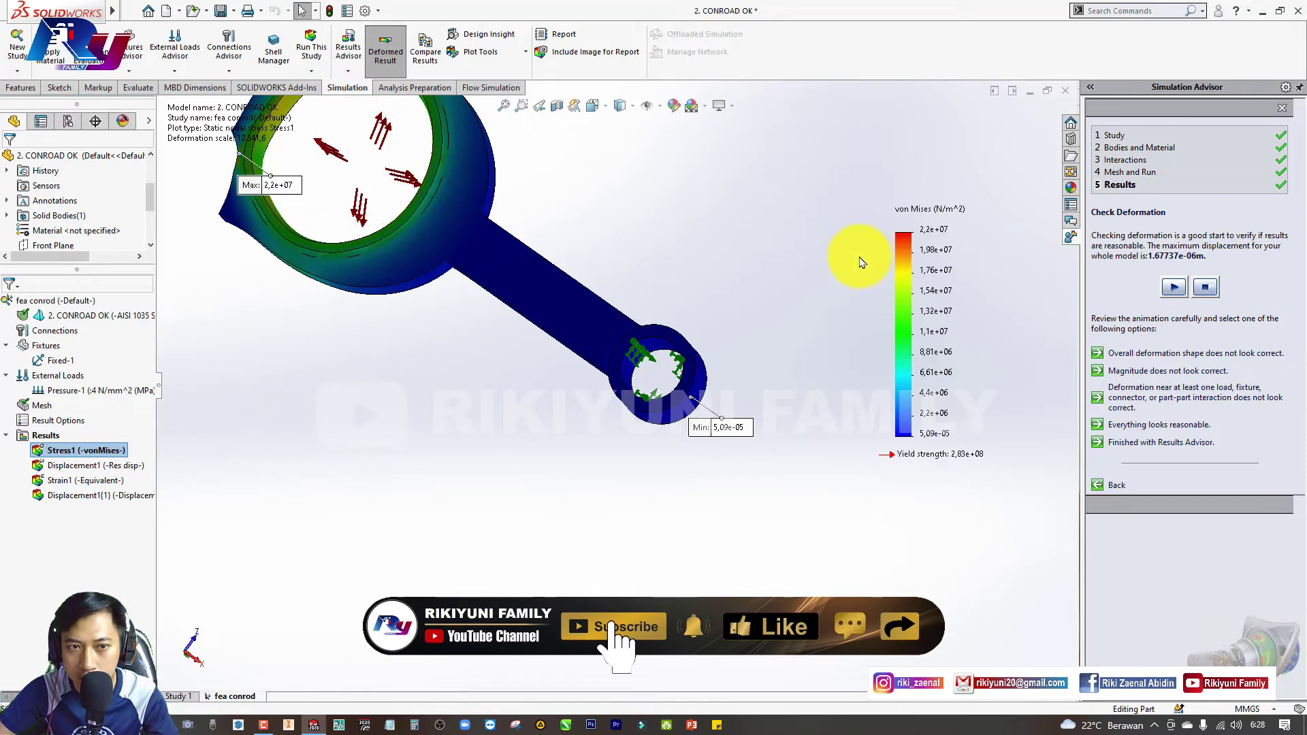
mouse_move(356, 213)
middle_mouse_down()
mouse_move(496, 251)
mouse_move(469, 201)
mouse_move(554, 283)
middle_mouse_up()
scroll(563, 327, "down", 3)
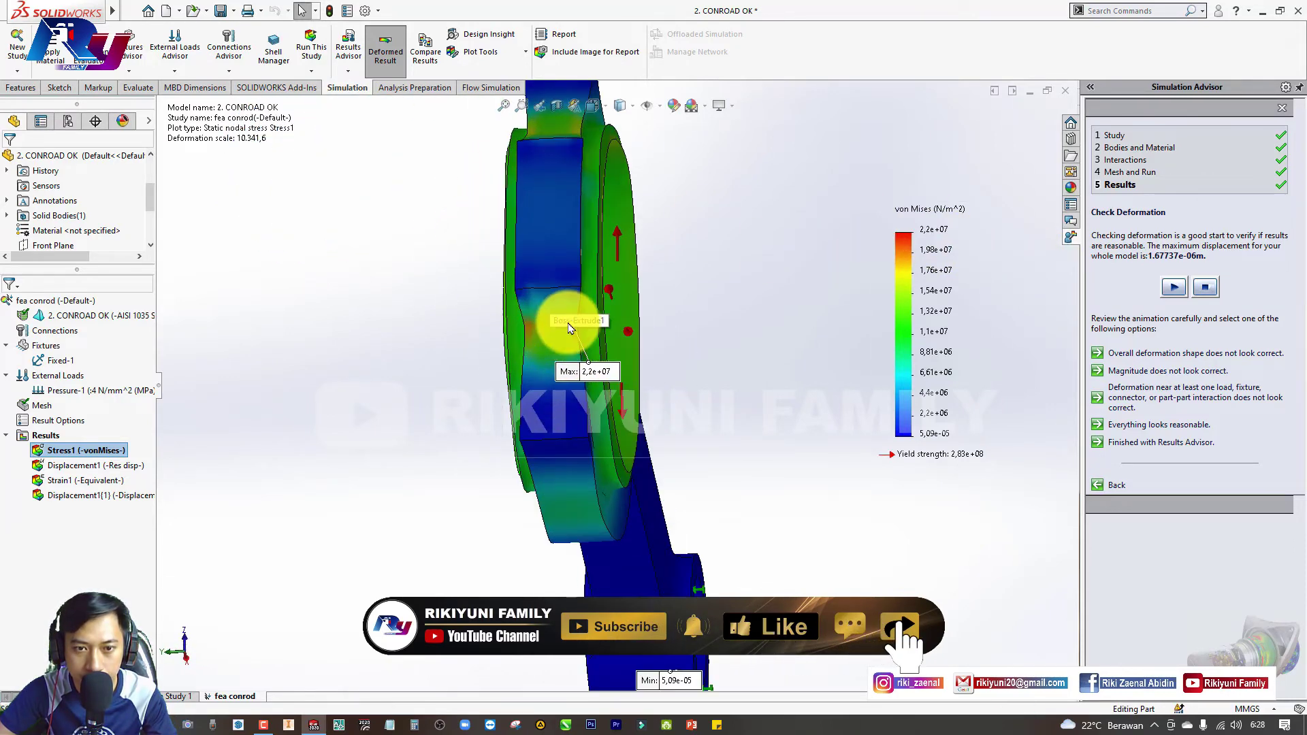
scroll(575, 366, "down", 3)
scroll(518, 351, "up", 3)
scroll(482, 350, "up", 2)
scroll(525, 365, "up", 2)
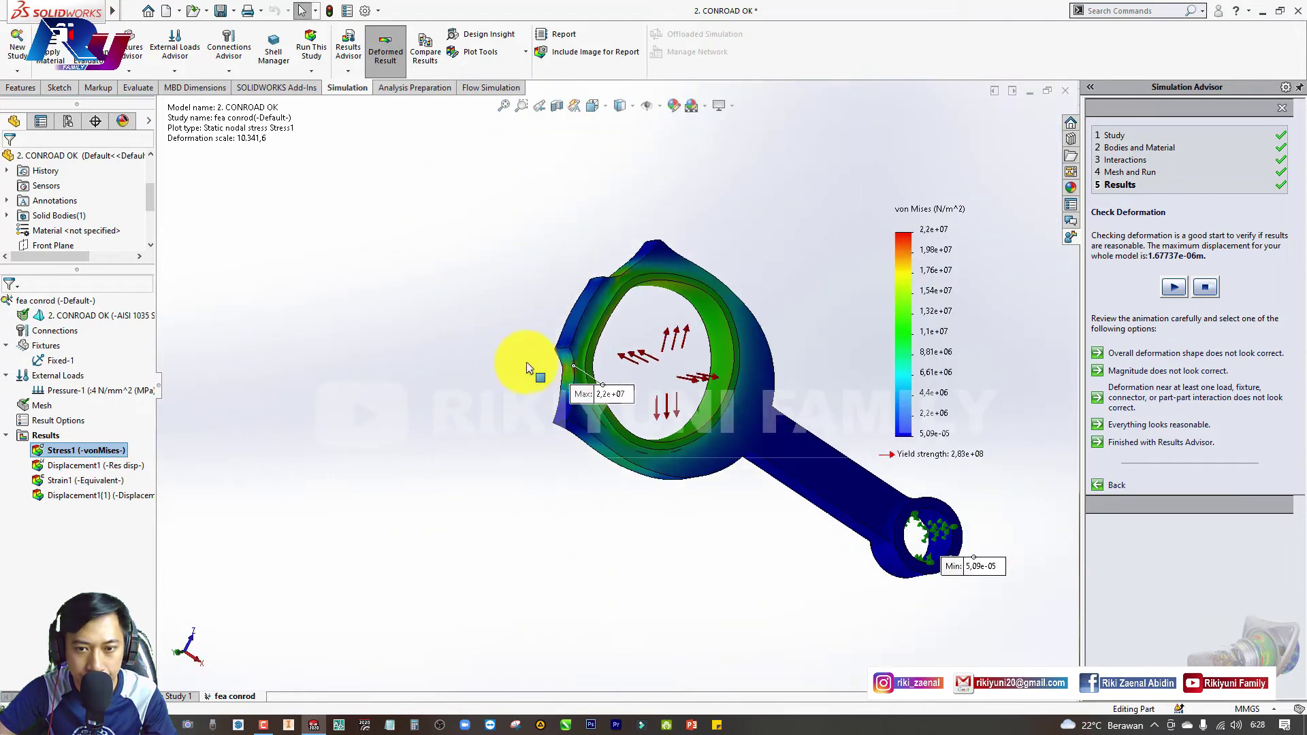
scroll(545, 380, "up", 1)
key("f")
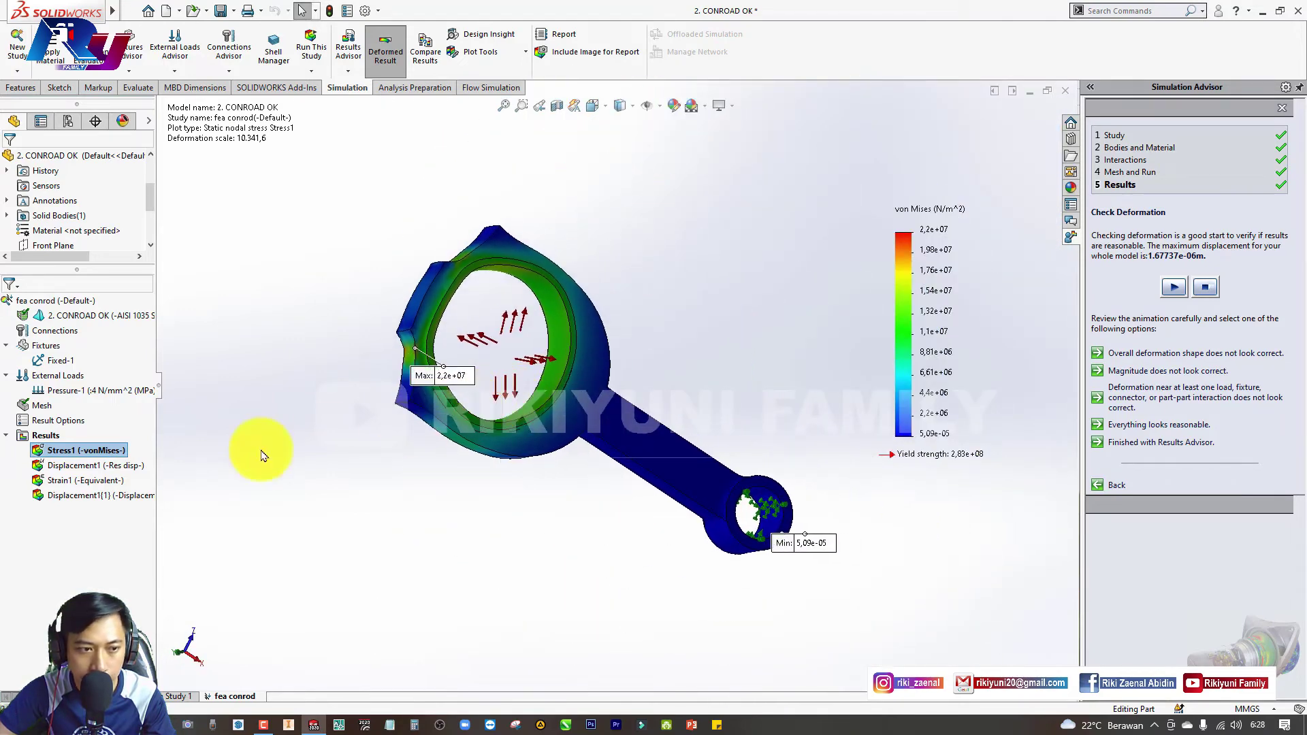
Display the Displacement1 plot and tilt the model toward the big-end bore
double_click(96, 469)
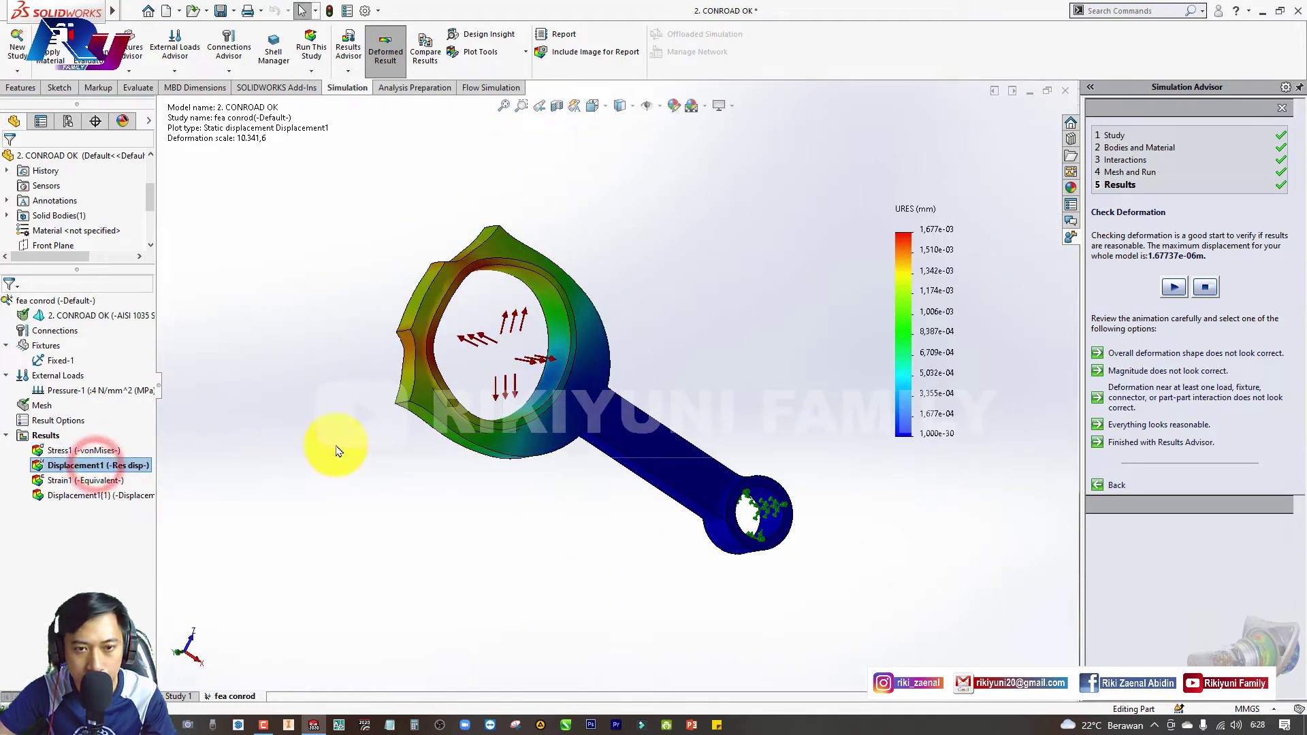
mouse_move(477, 437)
middle_mouse_down()
mouse_move(404, 434)
mouse_move(522, 439)
middle_mouse_up()
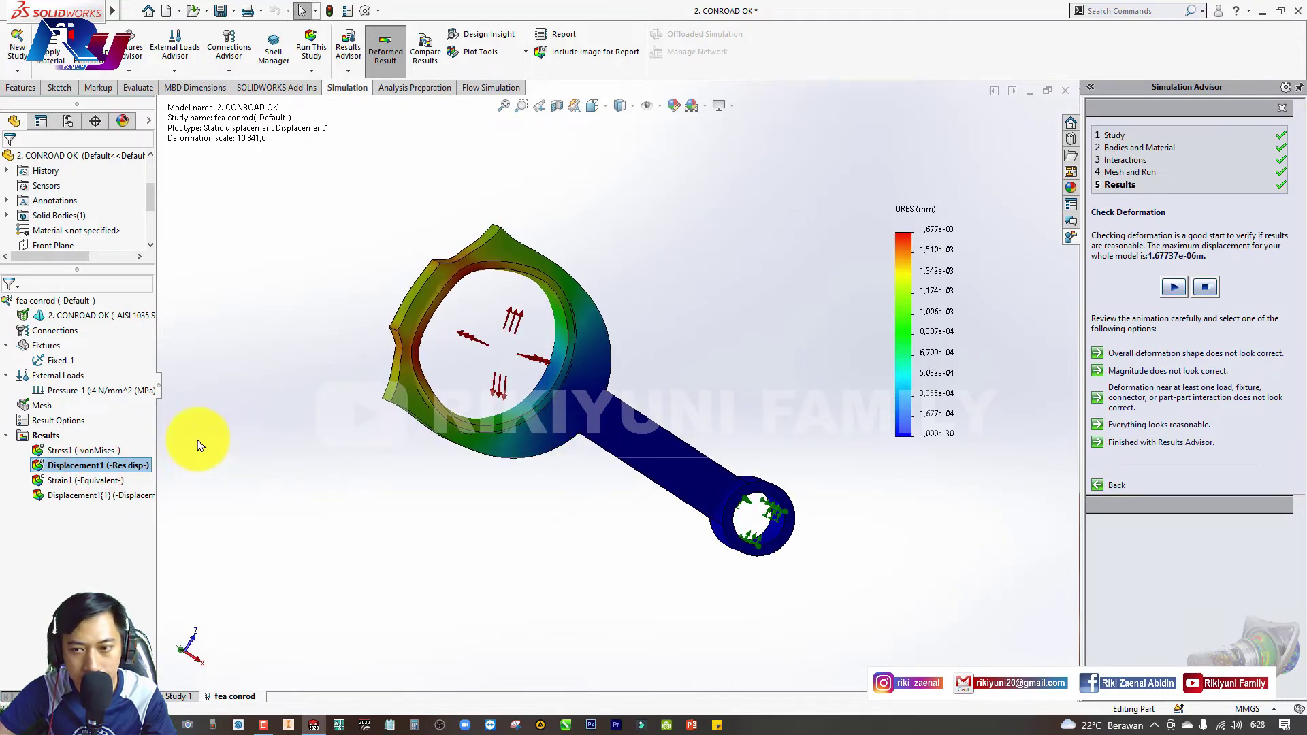
scroll(466, 283, "down", 3)
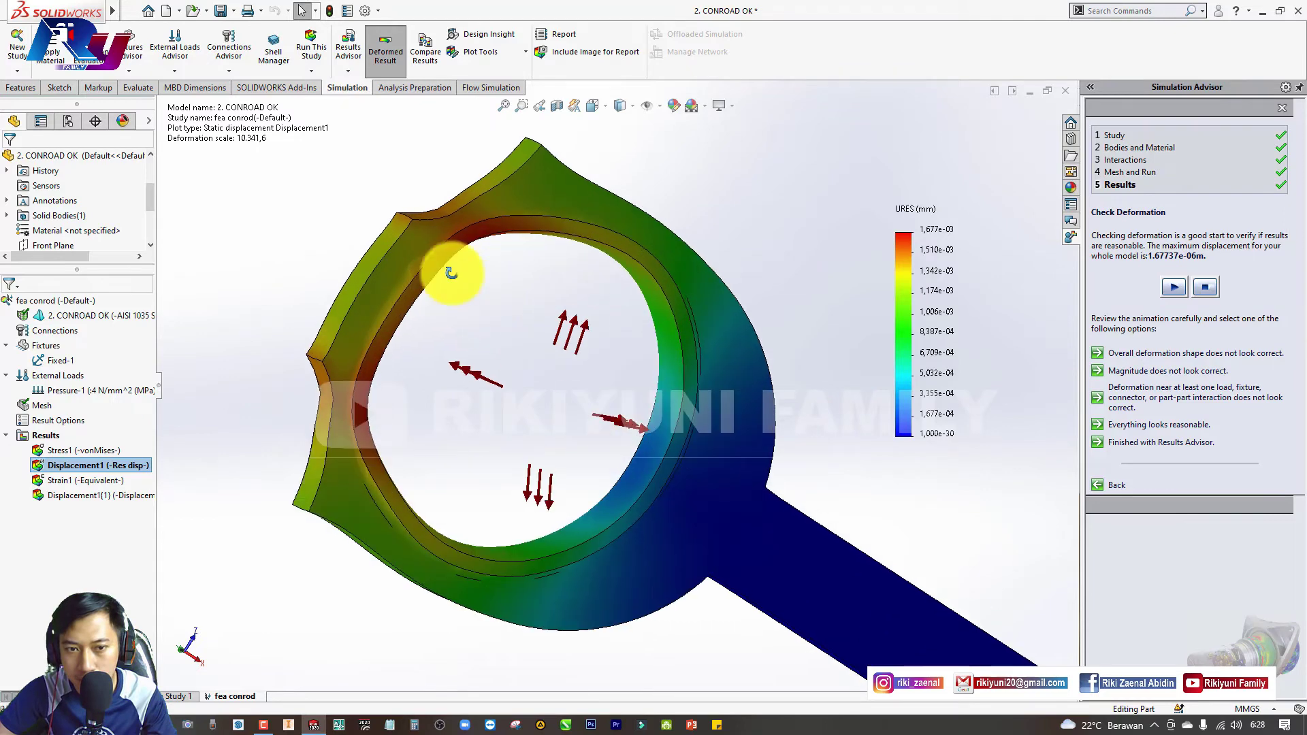
scroll(428, 254, "down", 2)
Enable Displacement1 min/max annotation and zoom into the bore's Max 1.677e-03 label
right_click(104, 470)
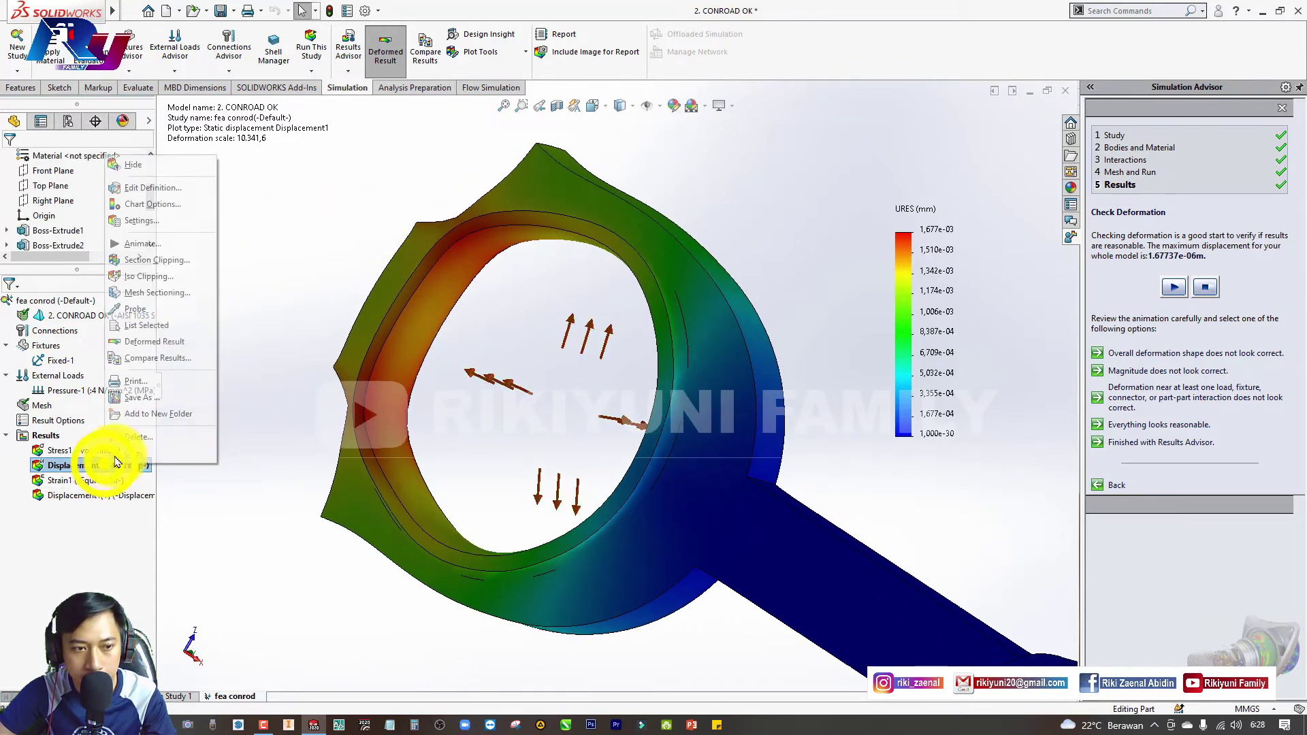
left_click(177, 190)
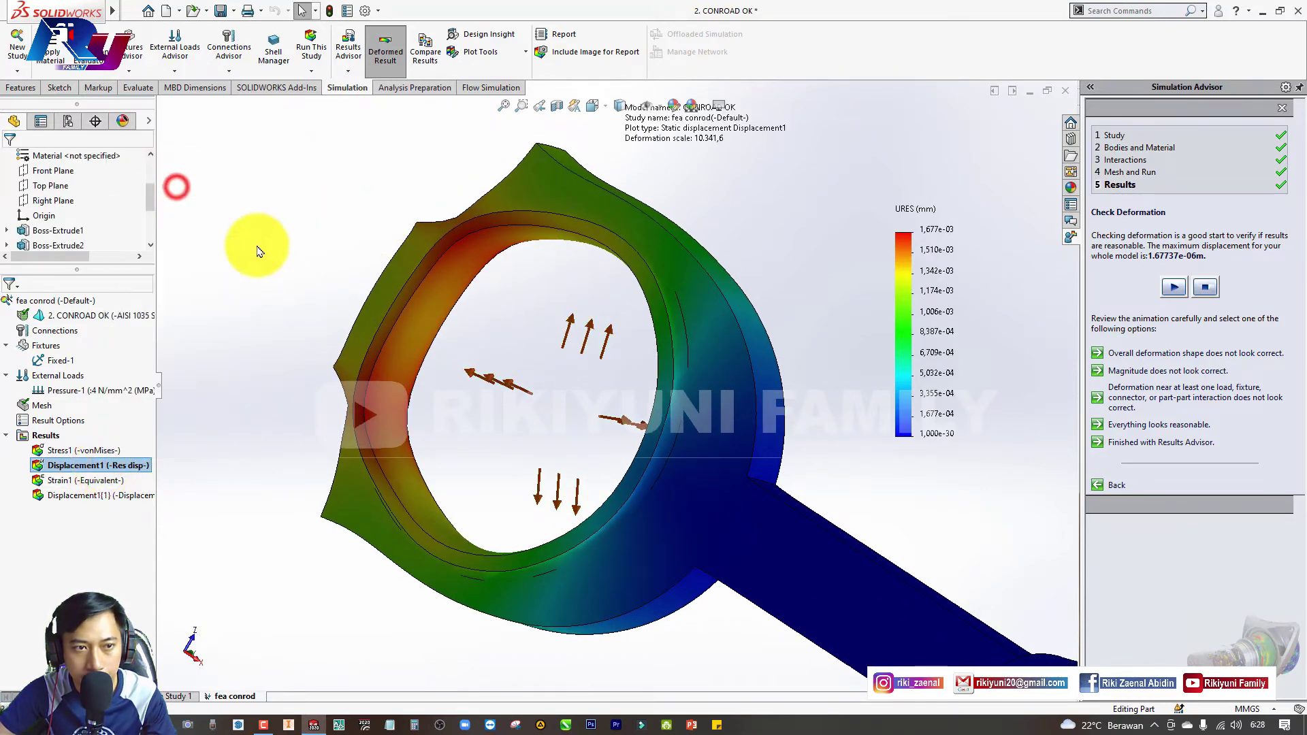
left_click(77, 185)
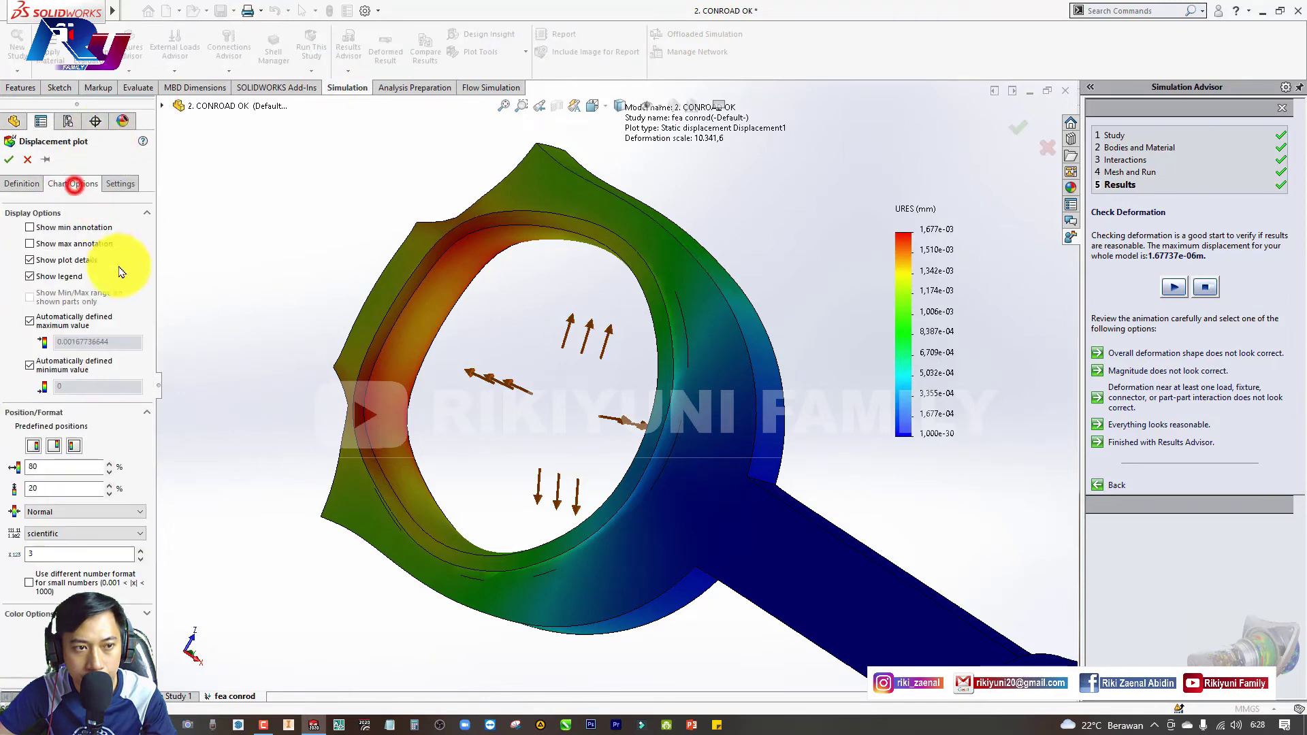
left_click(76, 229)
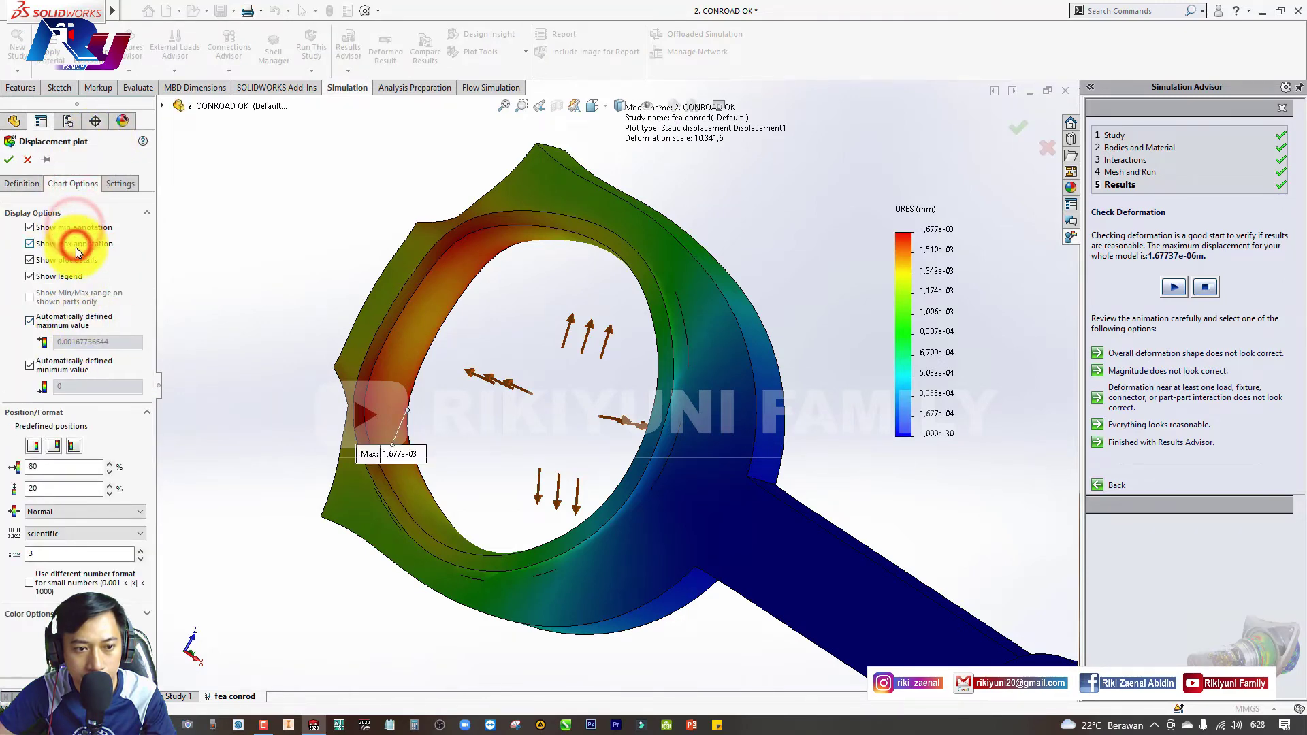
left_click(8, 159)
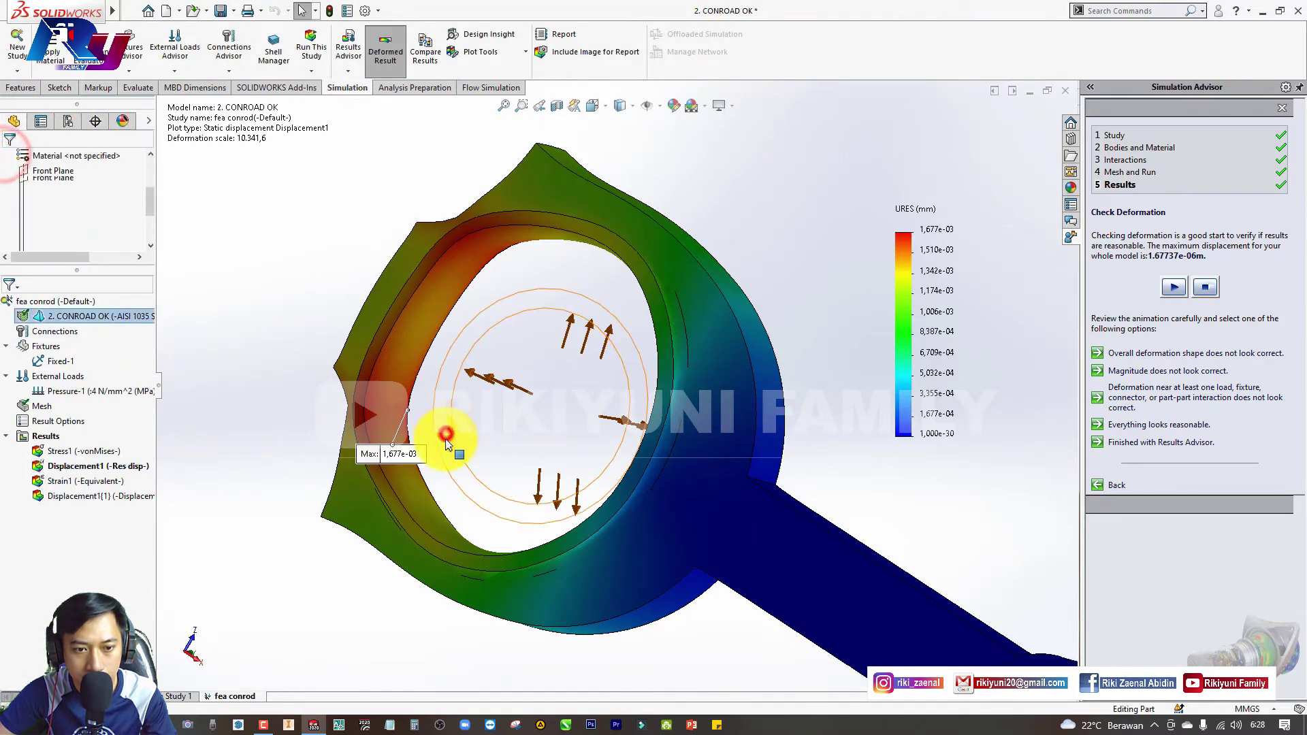
left_click(216, 459)
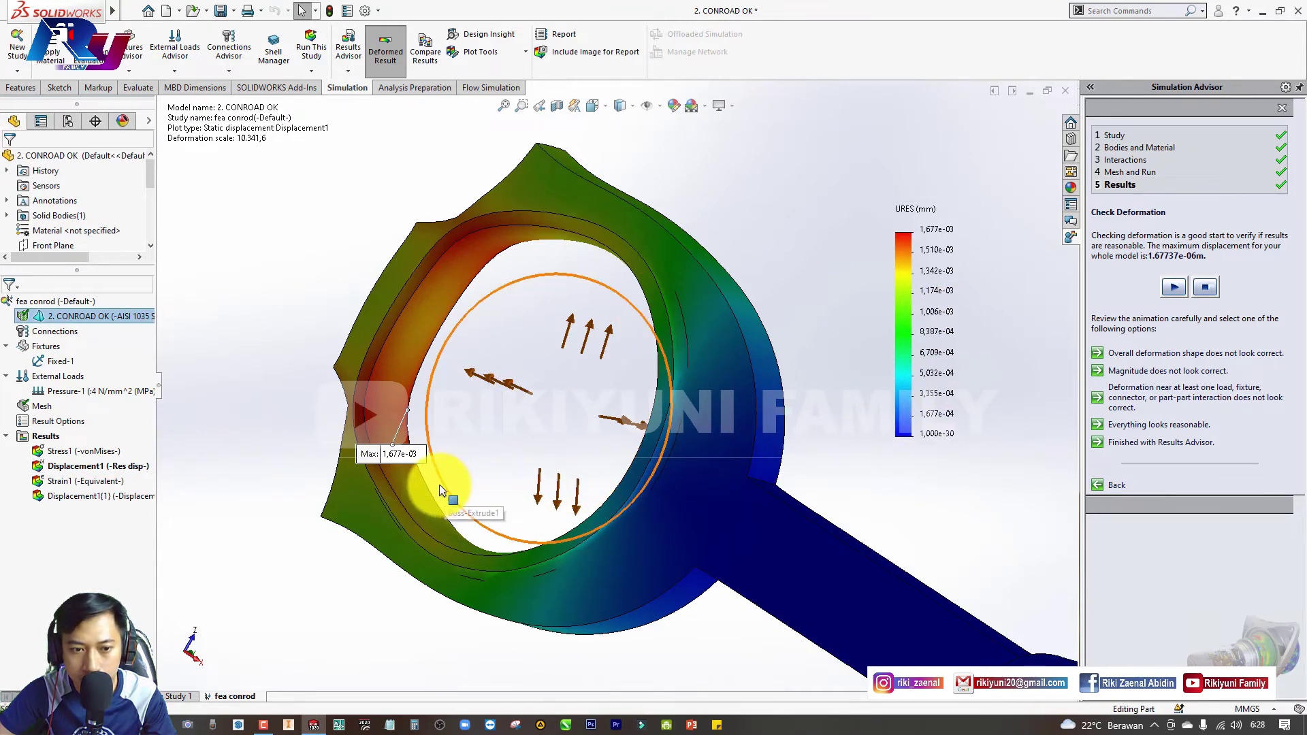
scroll(439, 490, "down", 2)
scroll(406, 464, "down", 2)
scroll(470, 416, "down", 2)
scroll(432, 409, "down", 2)
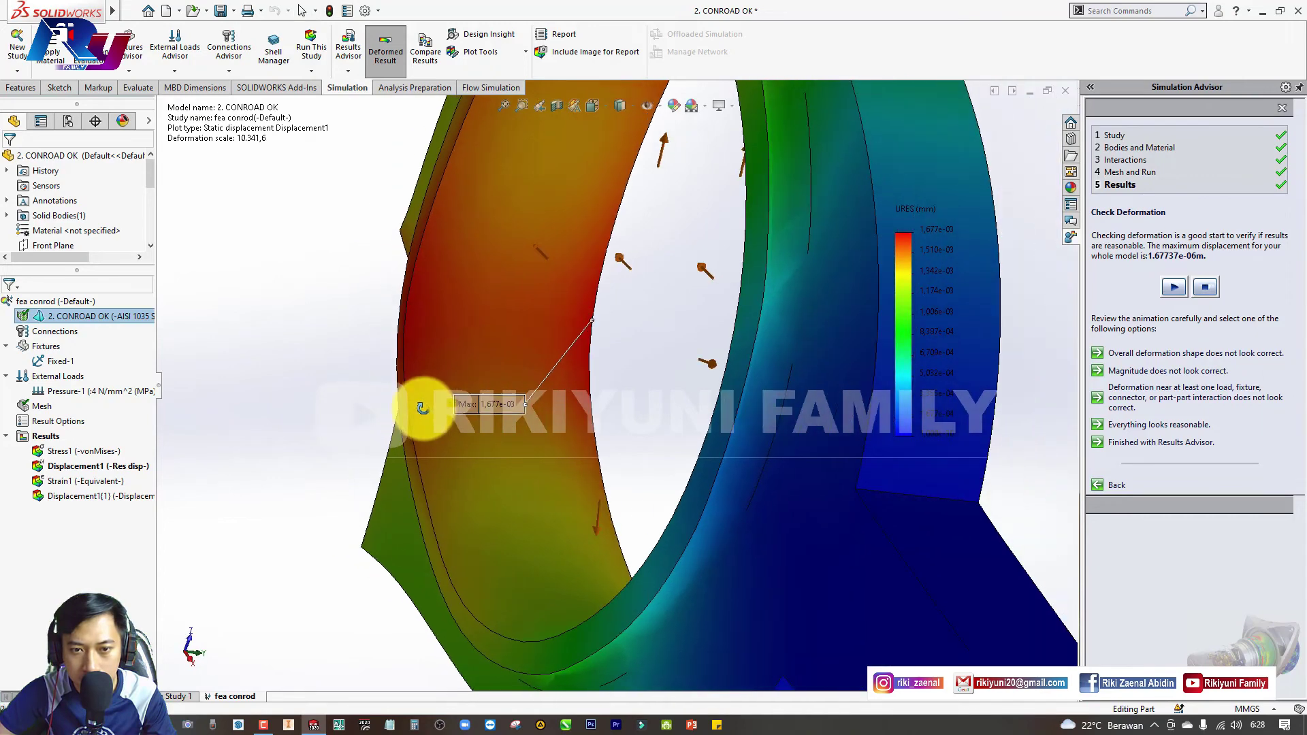
Change the Displacement1 chart number format from scientific to general
scroll(500, 405, "down", 2)
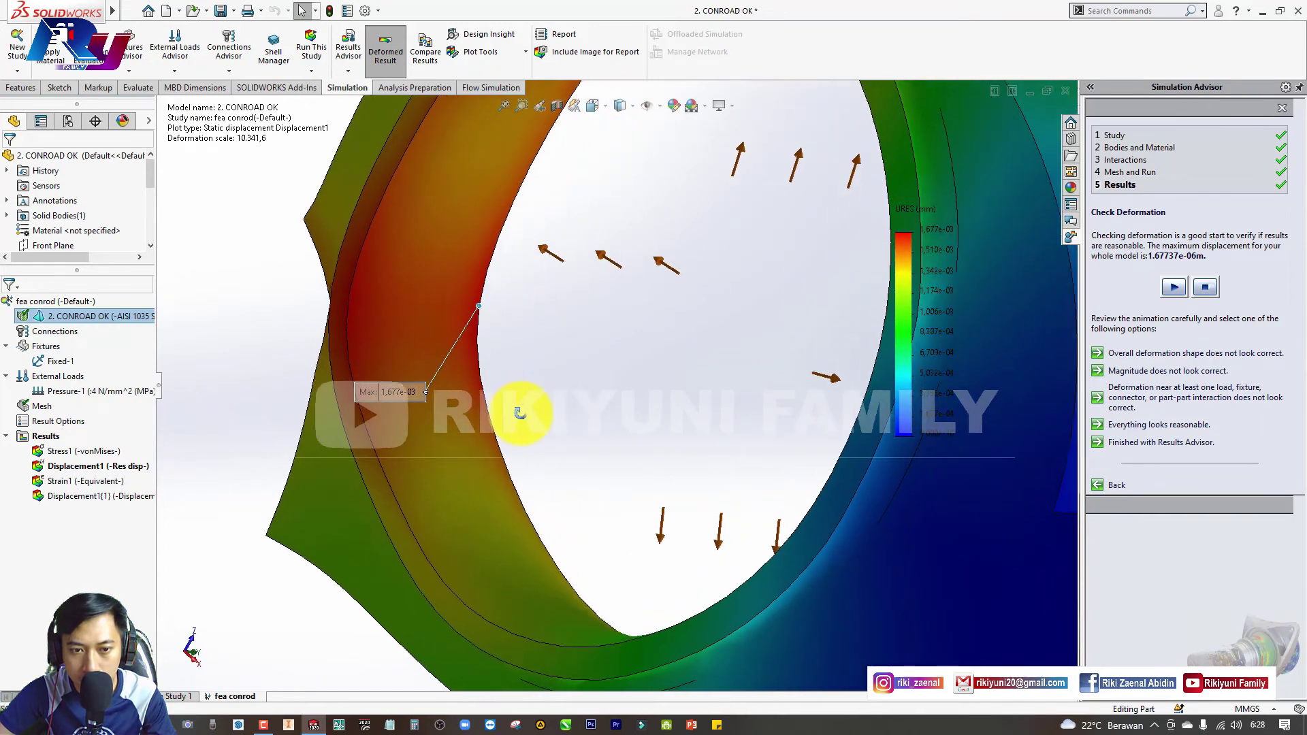
scroll(519, 411, "down", 1)
scroll(692, 411, "down", 1)
scroll(714, 417, "up", 2)
scroll(544, 435, "up", 2)
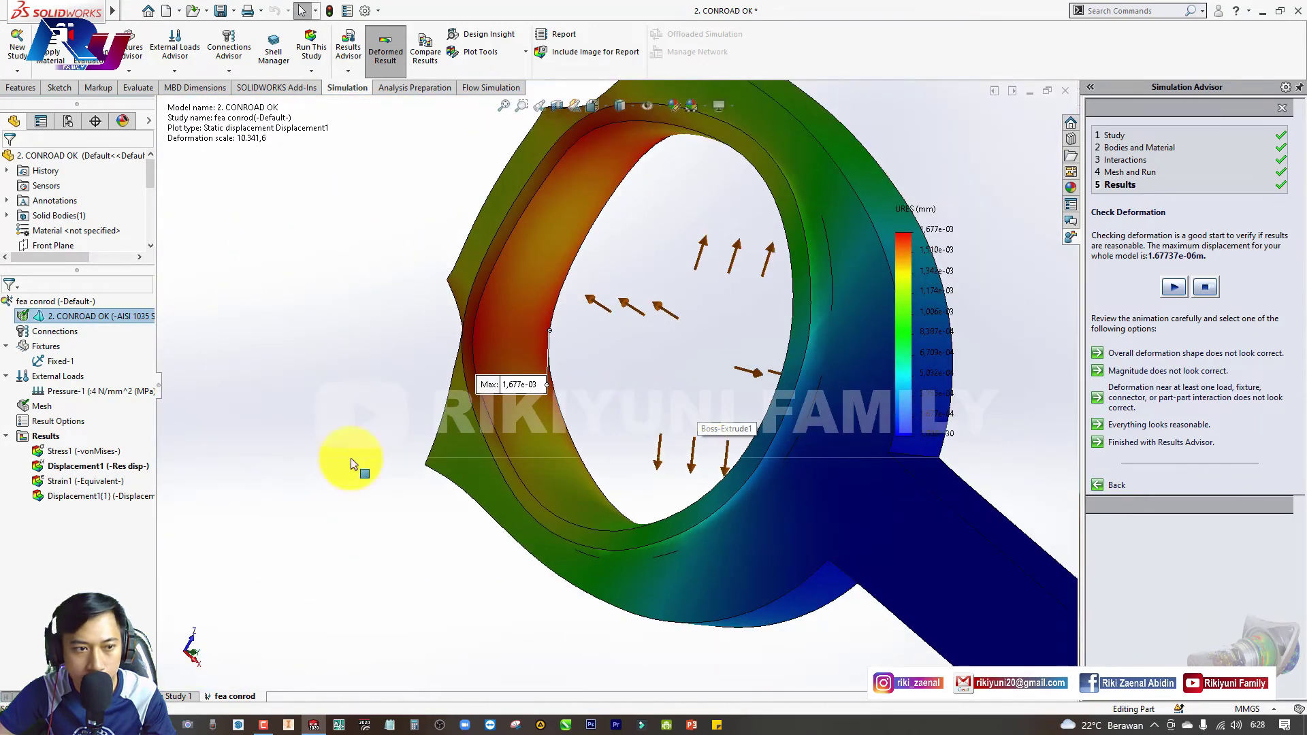
right_click(100, 316)
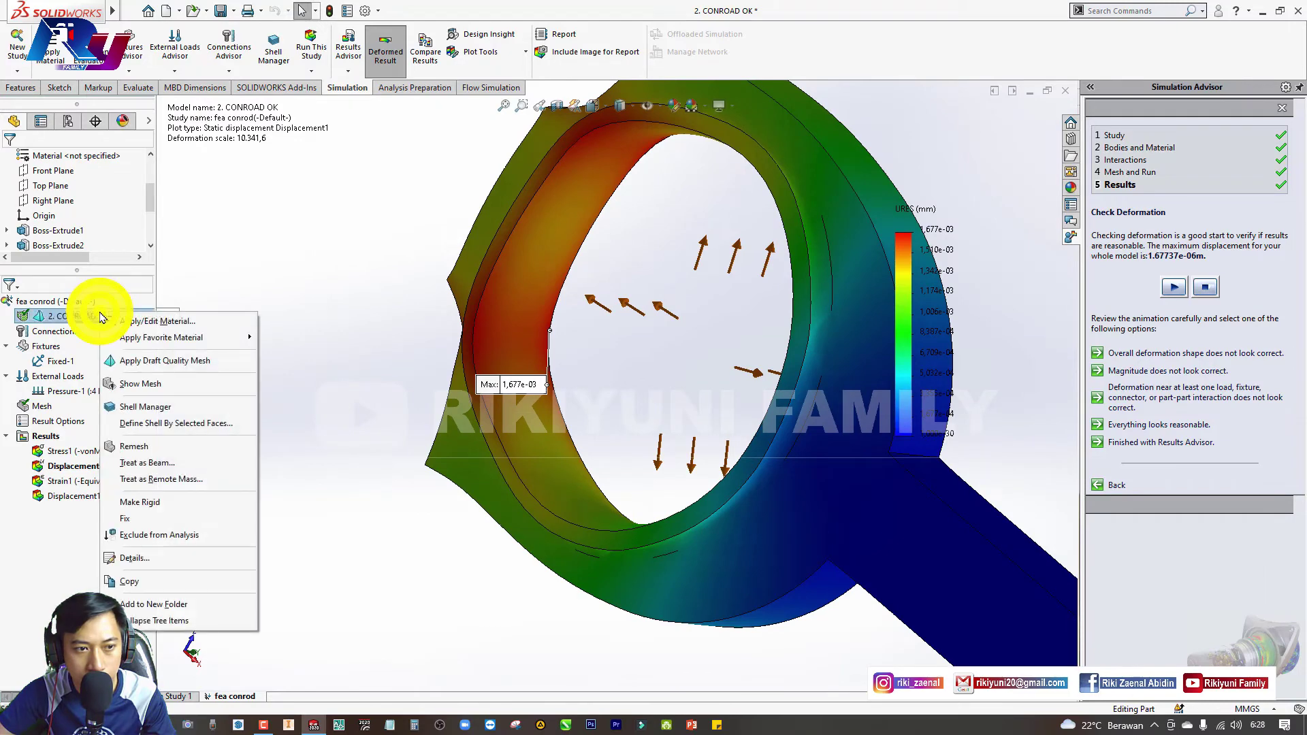
left_click(74, 466)
right_click(75, 466)
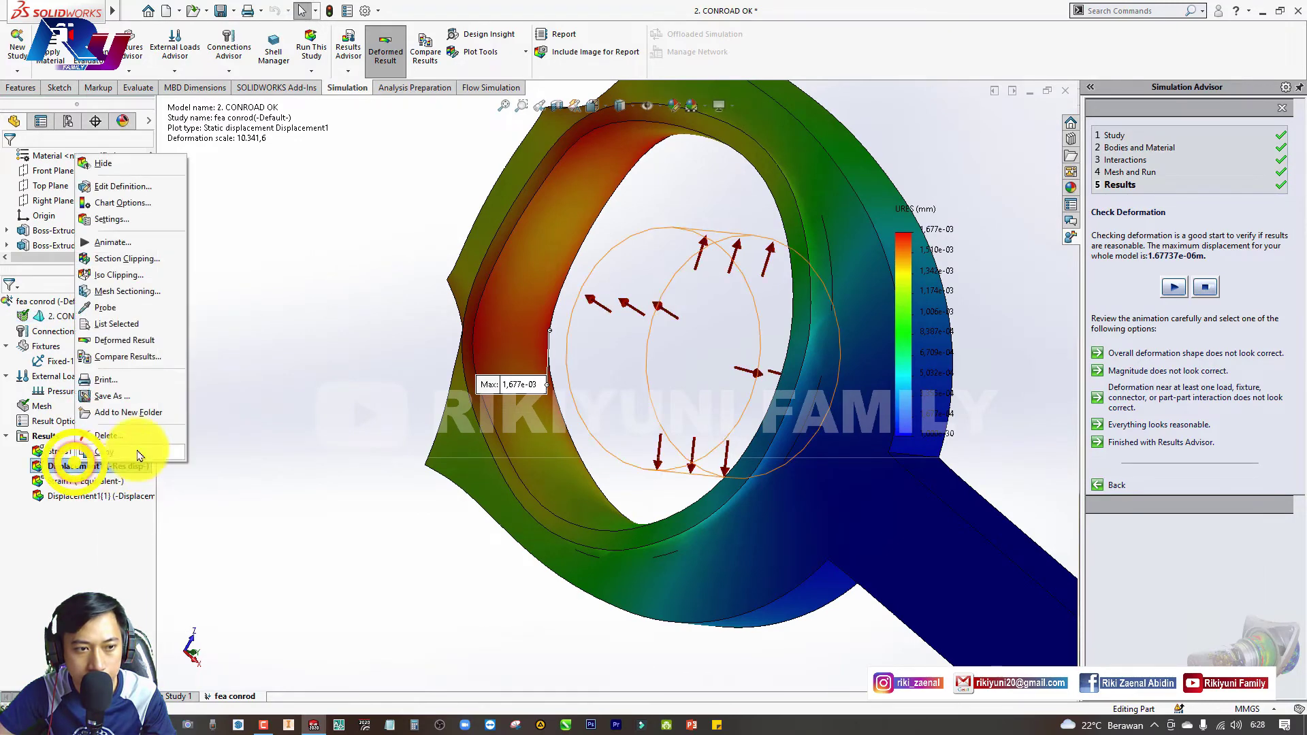
left_click(132, 195)
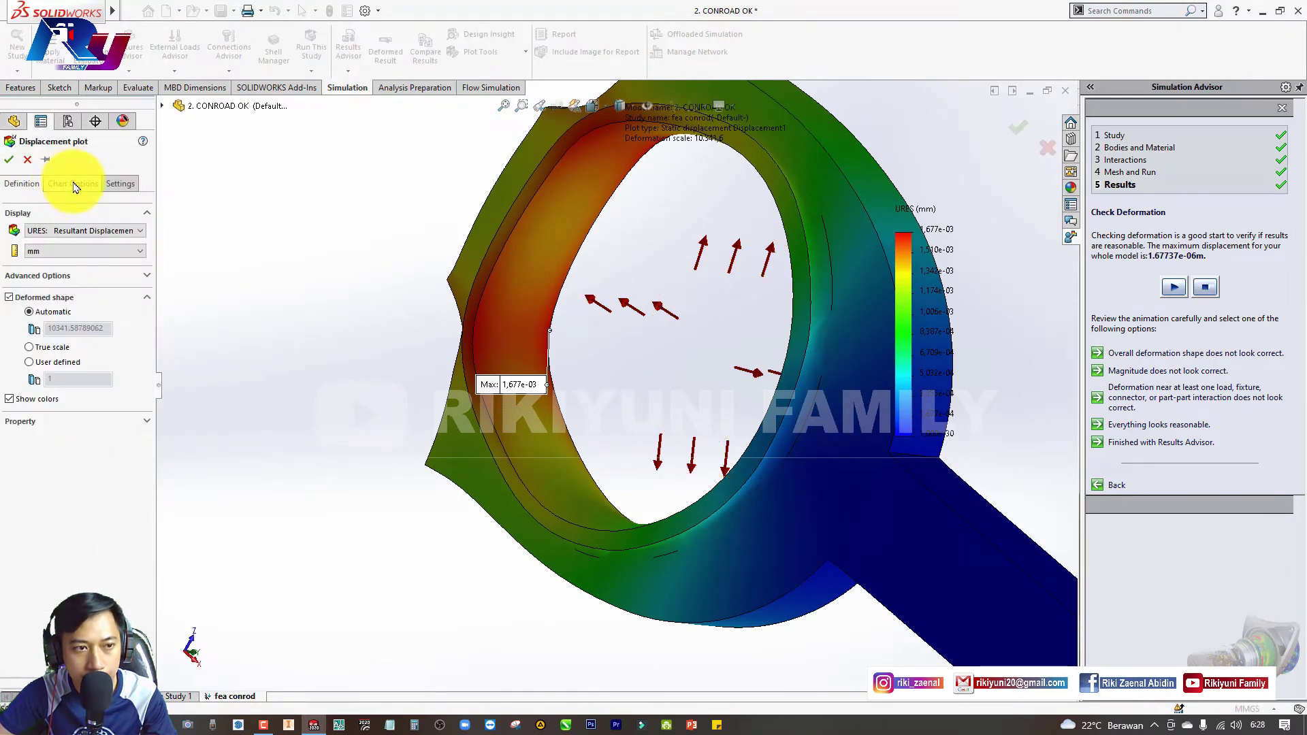
left_click(71, 184)
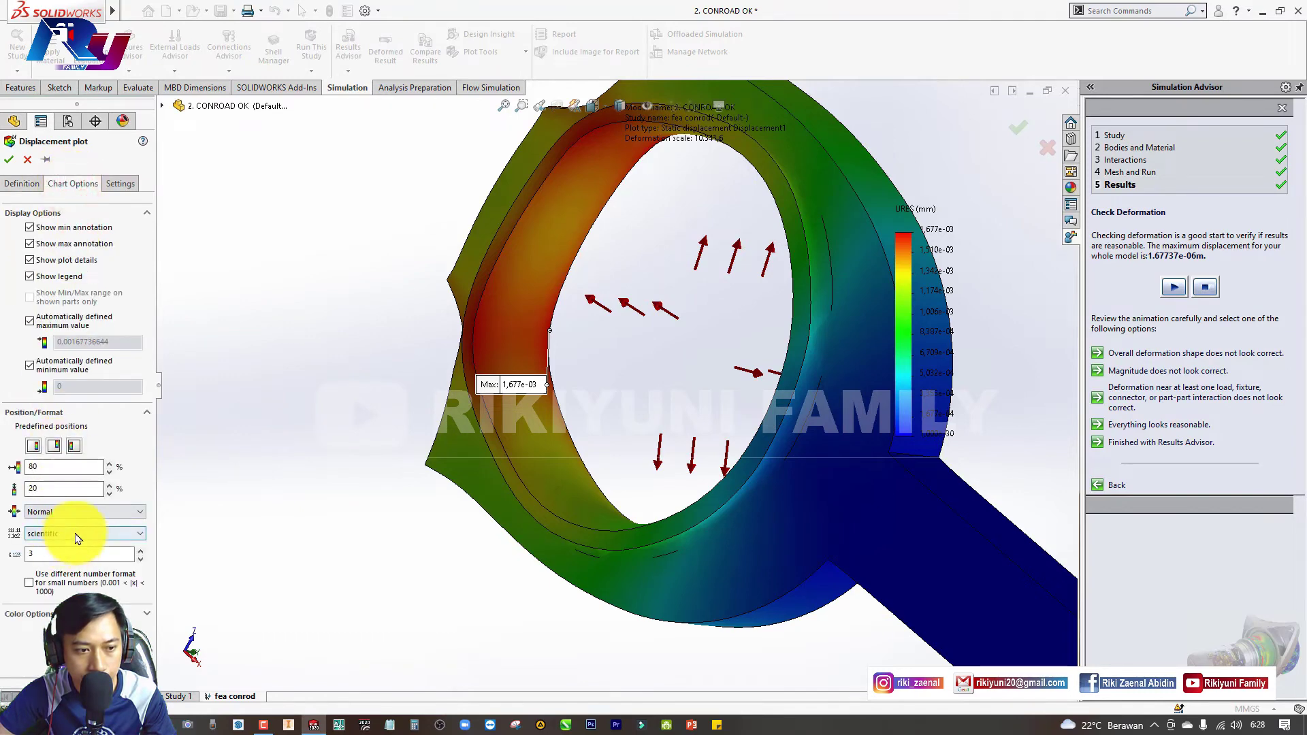
left_click(76, 534)
left_click(53, 562)
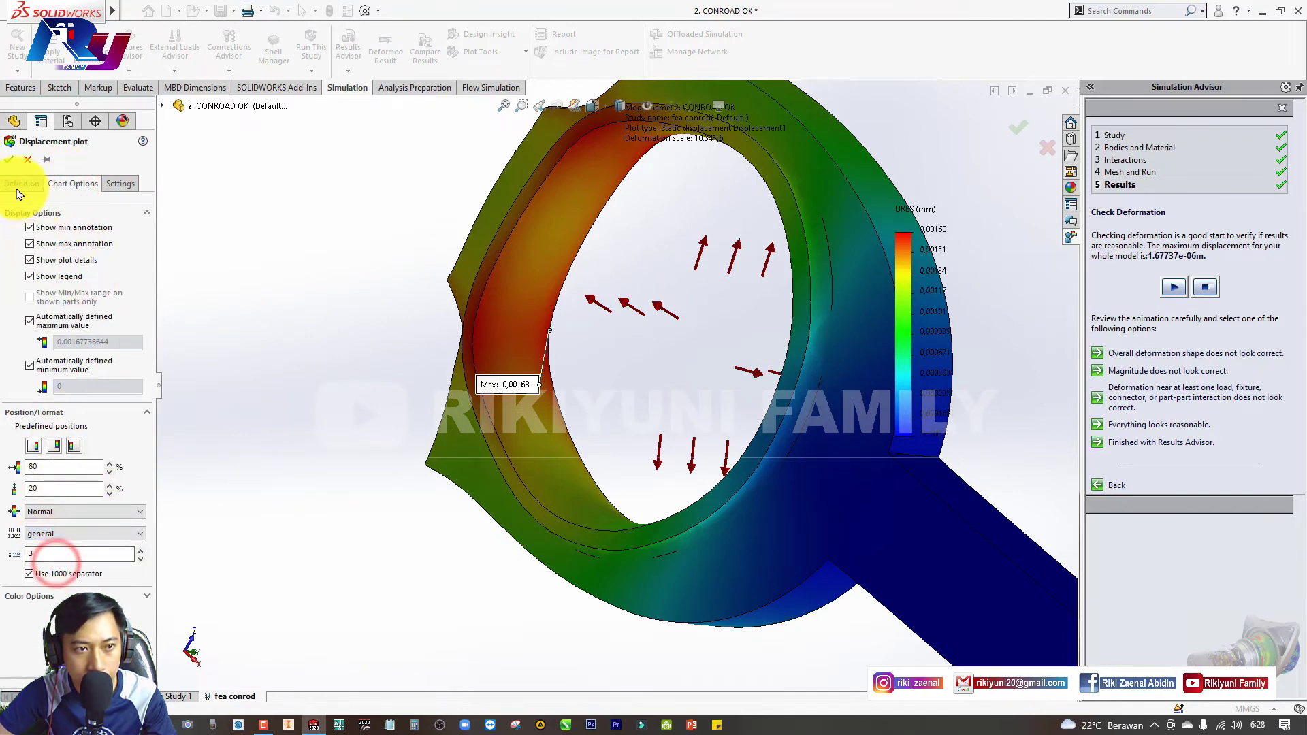
left_click(9, 159)
Fit the connecting rod in view and display the Strain1 equivalent strain plot
key("z")
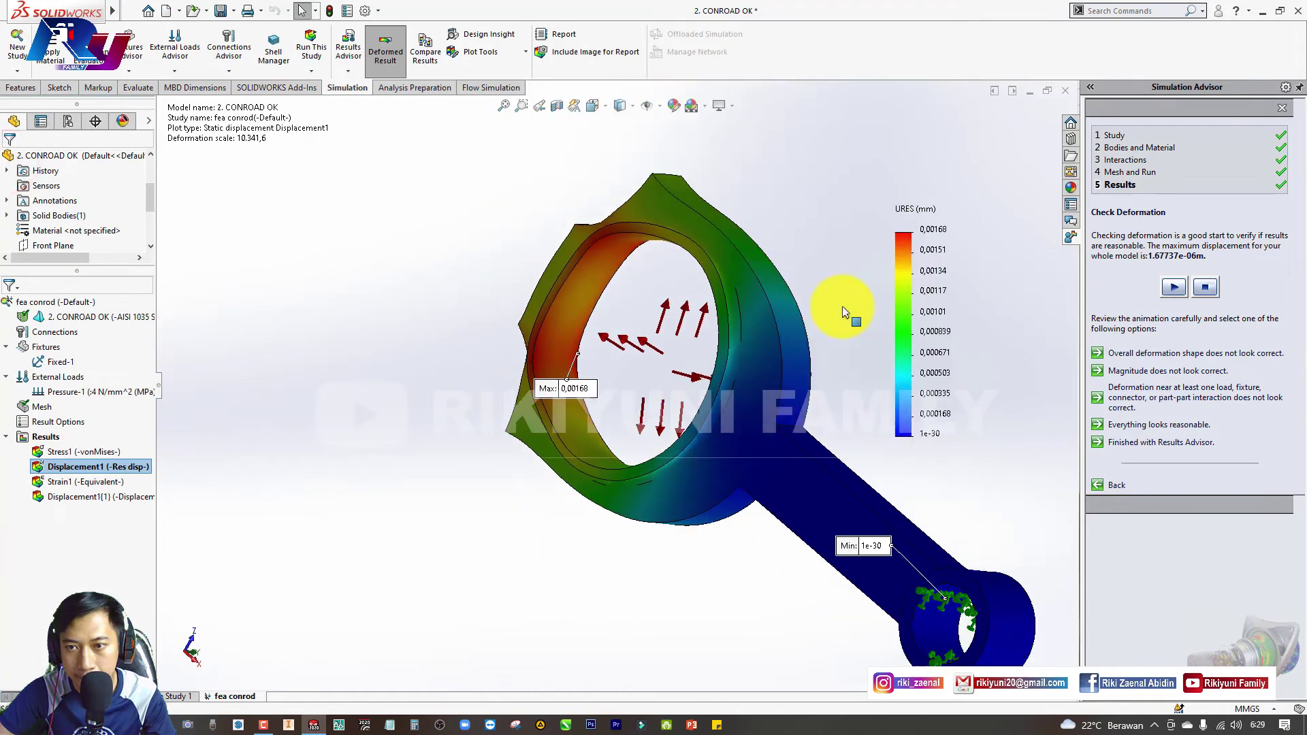
scroll(940, 258, "down", 3)
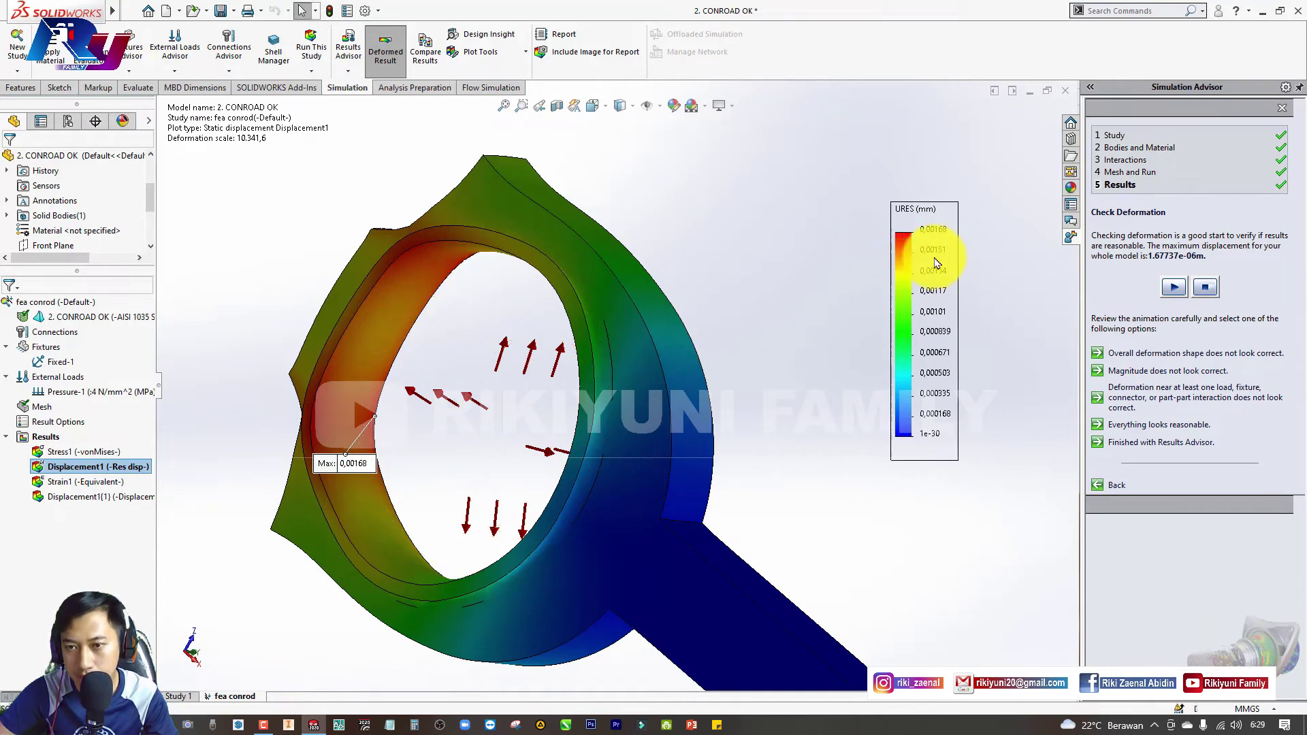
left_click(233, 300)
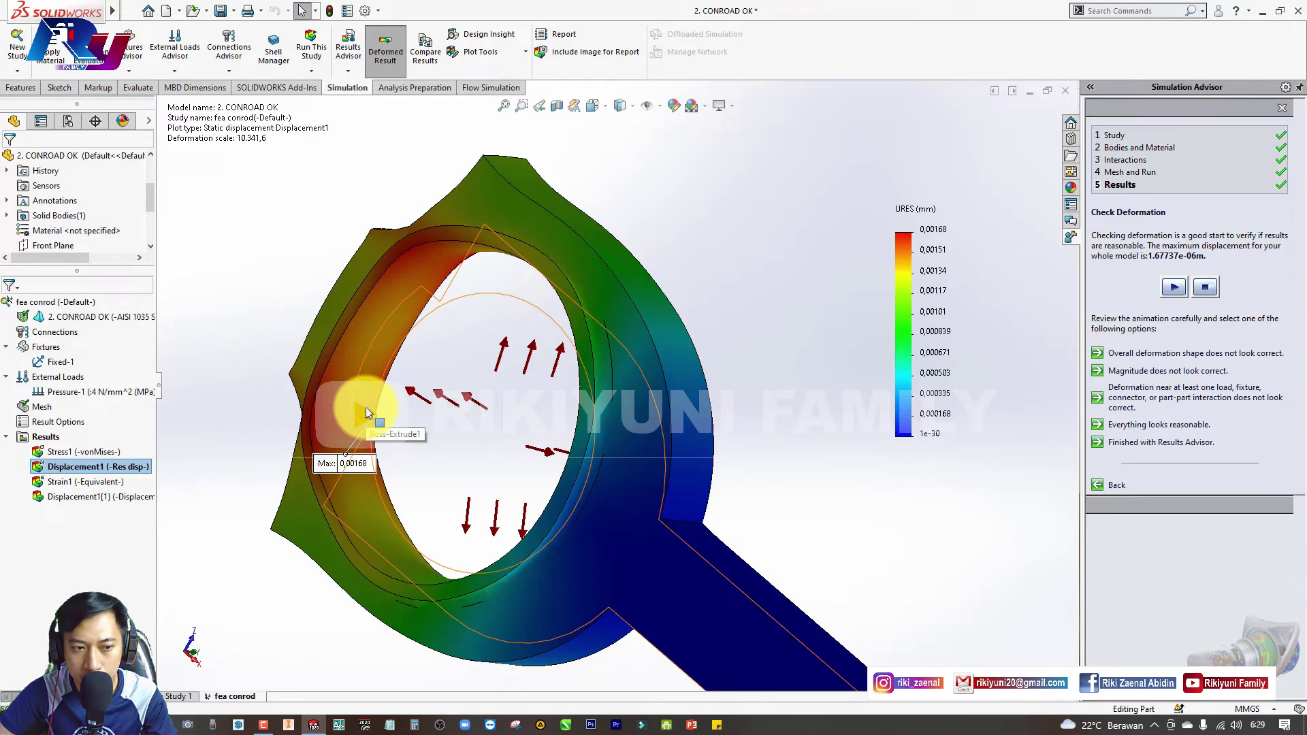
left_click(241, 290)
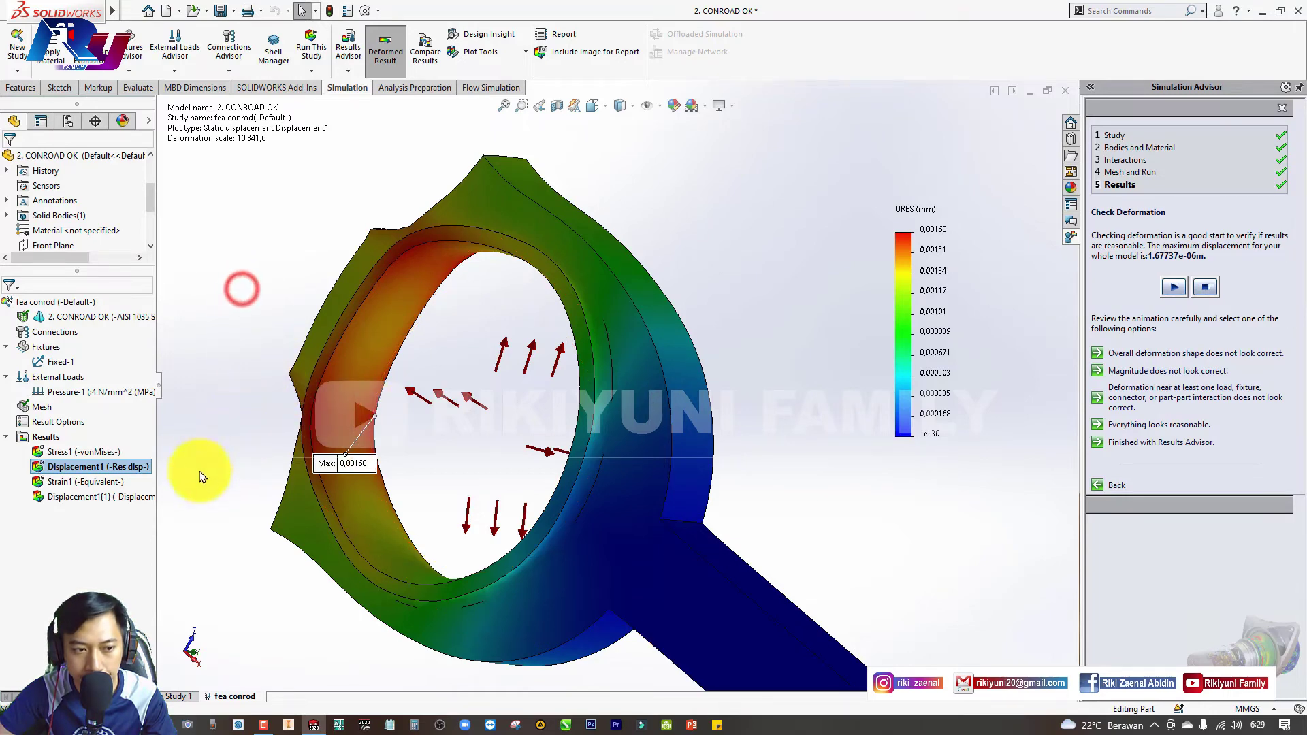
double_click(113, 485)
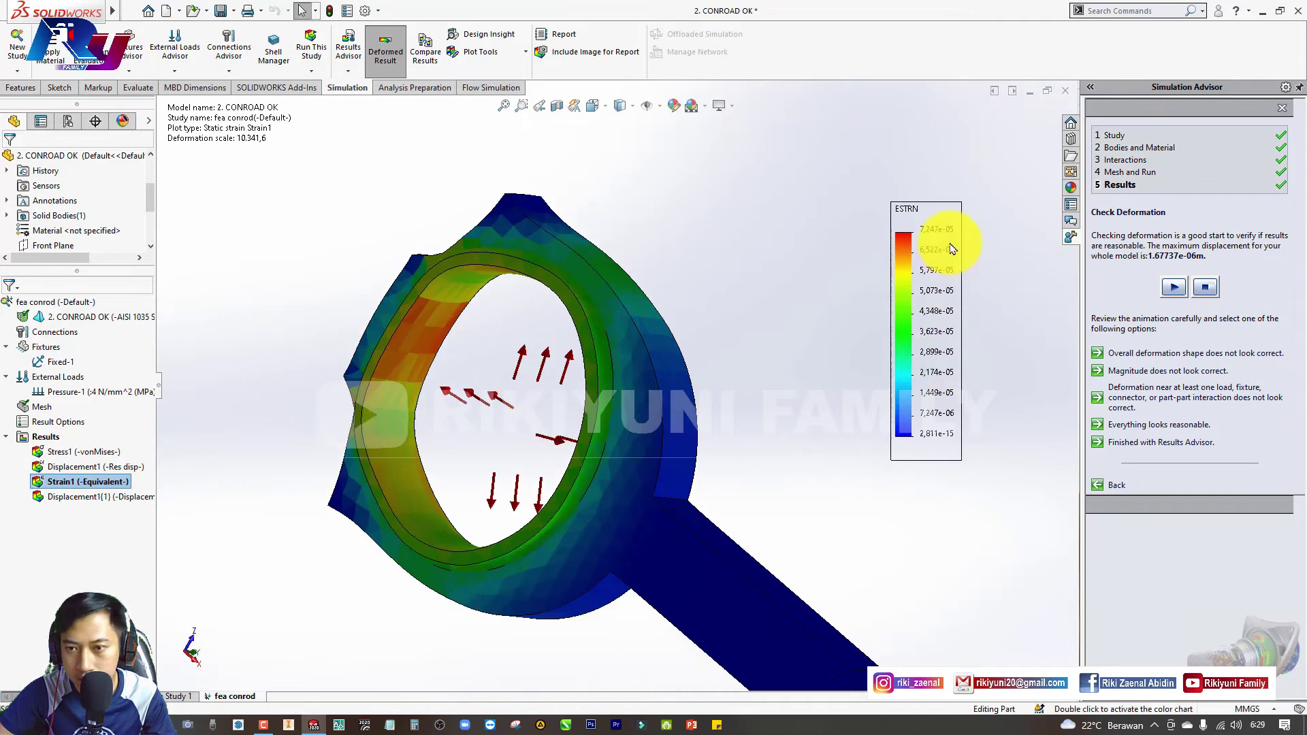
Give the Strain1 plot min/max annotations and general number format
right_click(125, 481)
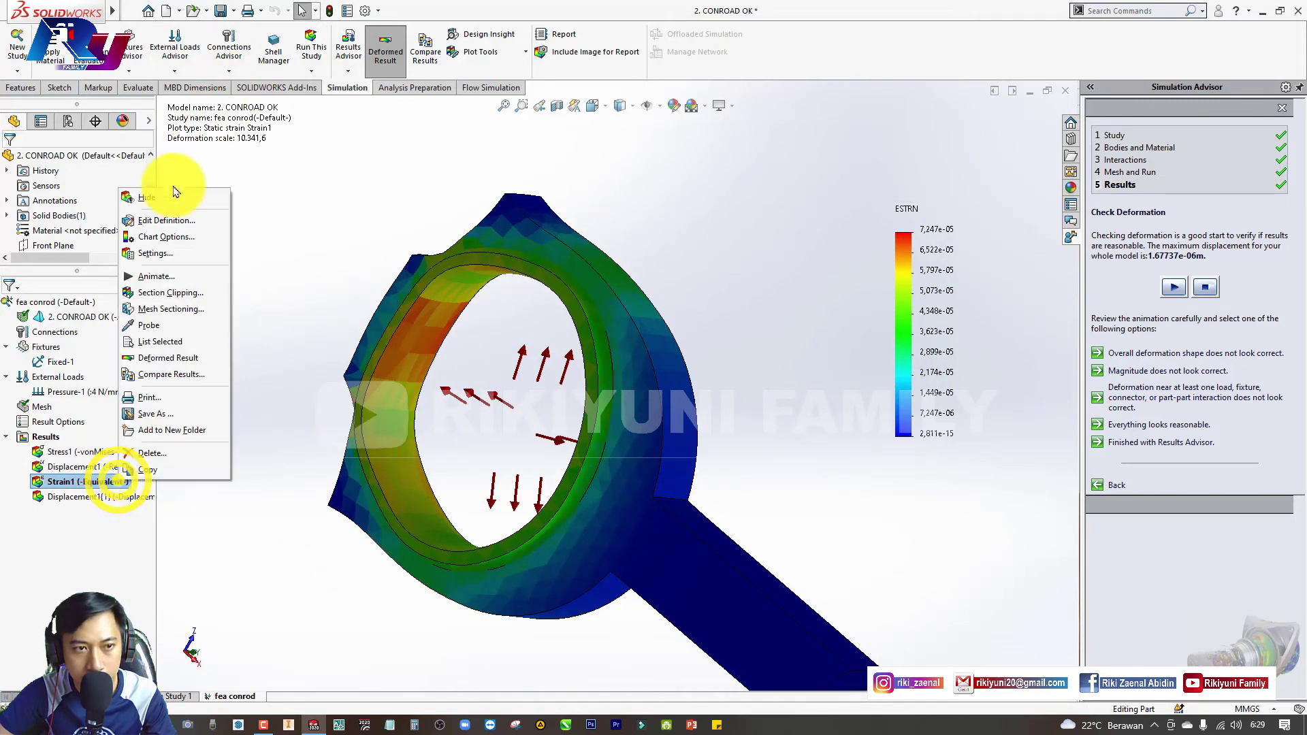
left_click(161, 221)
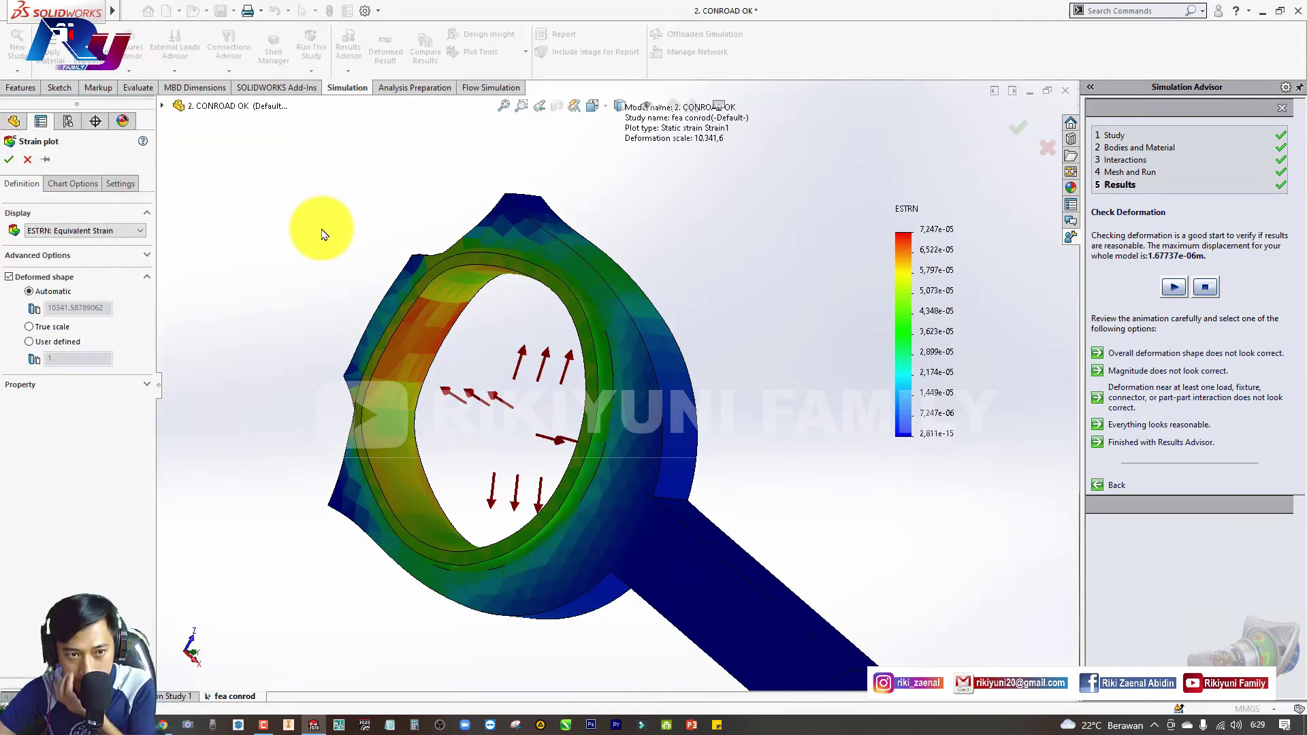
left_click(88, 183)
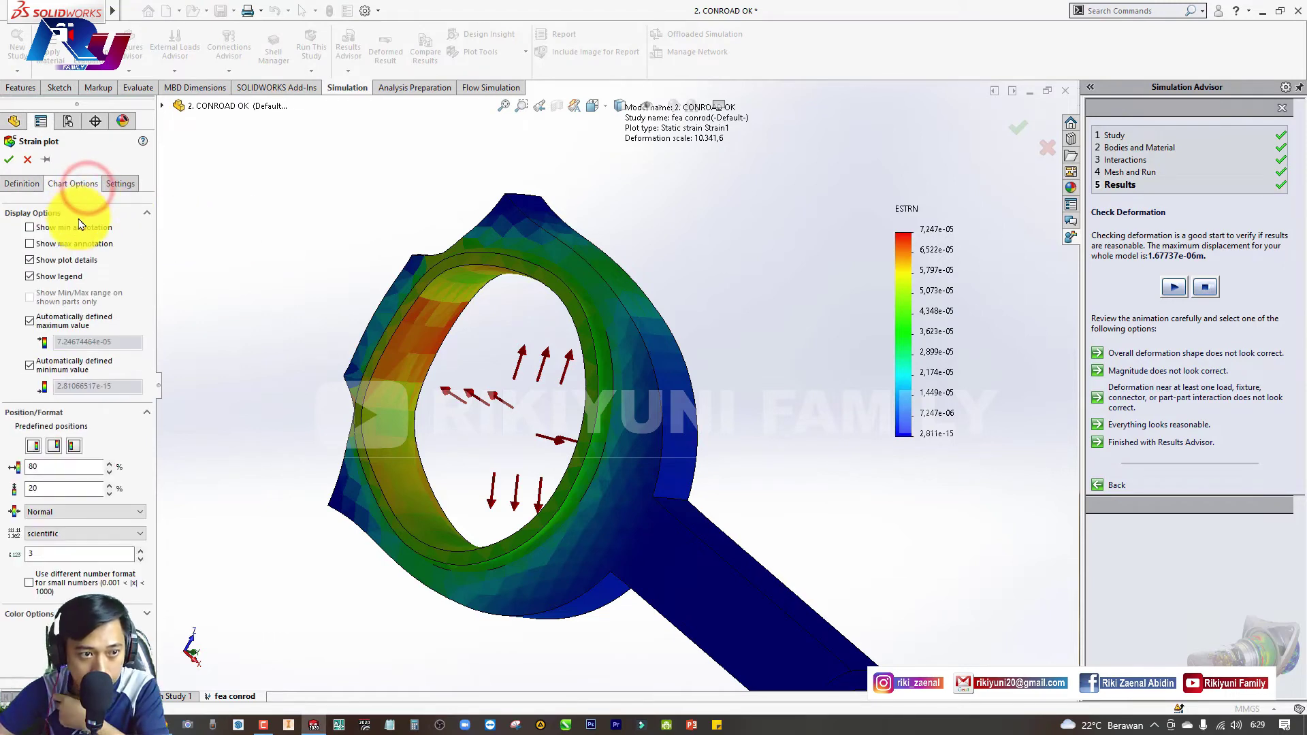
left_click(81, 228)
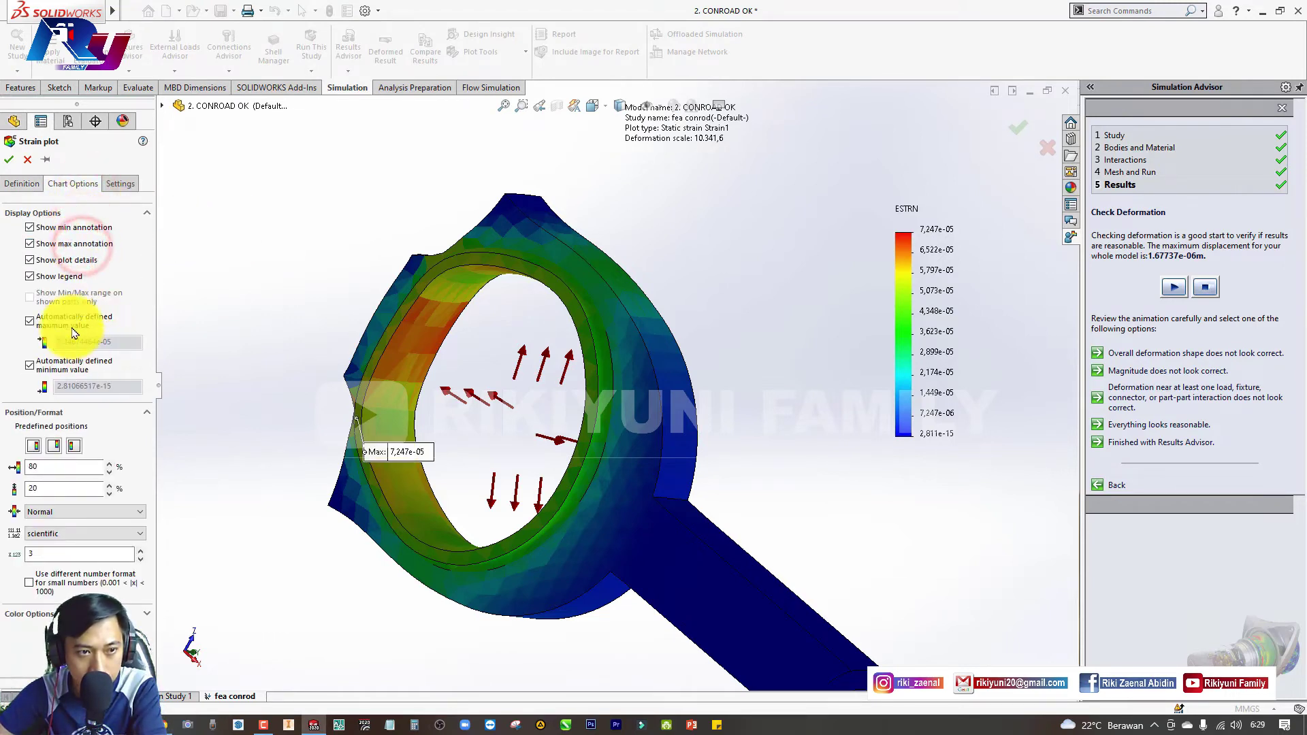
left_click(51, 534)
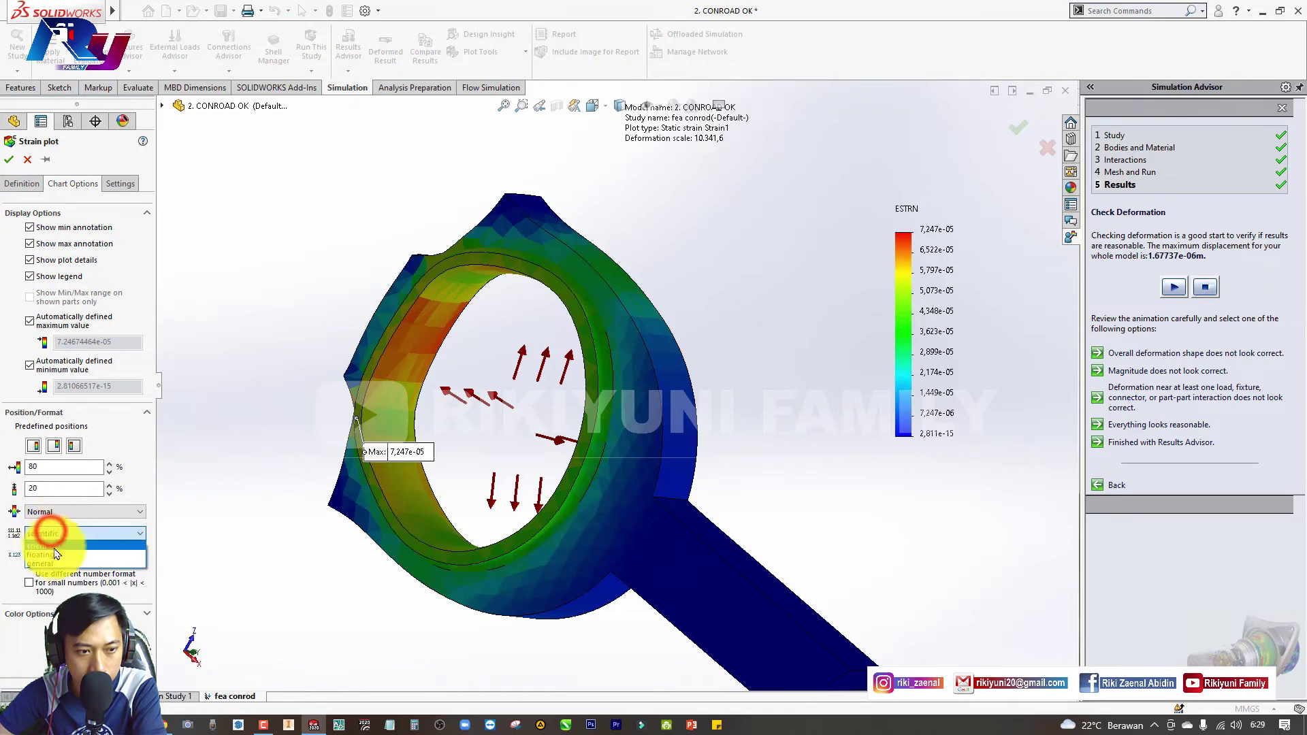
left_click(53, 553)
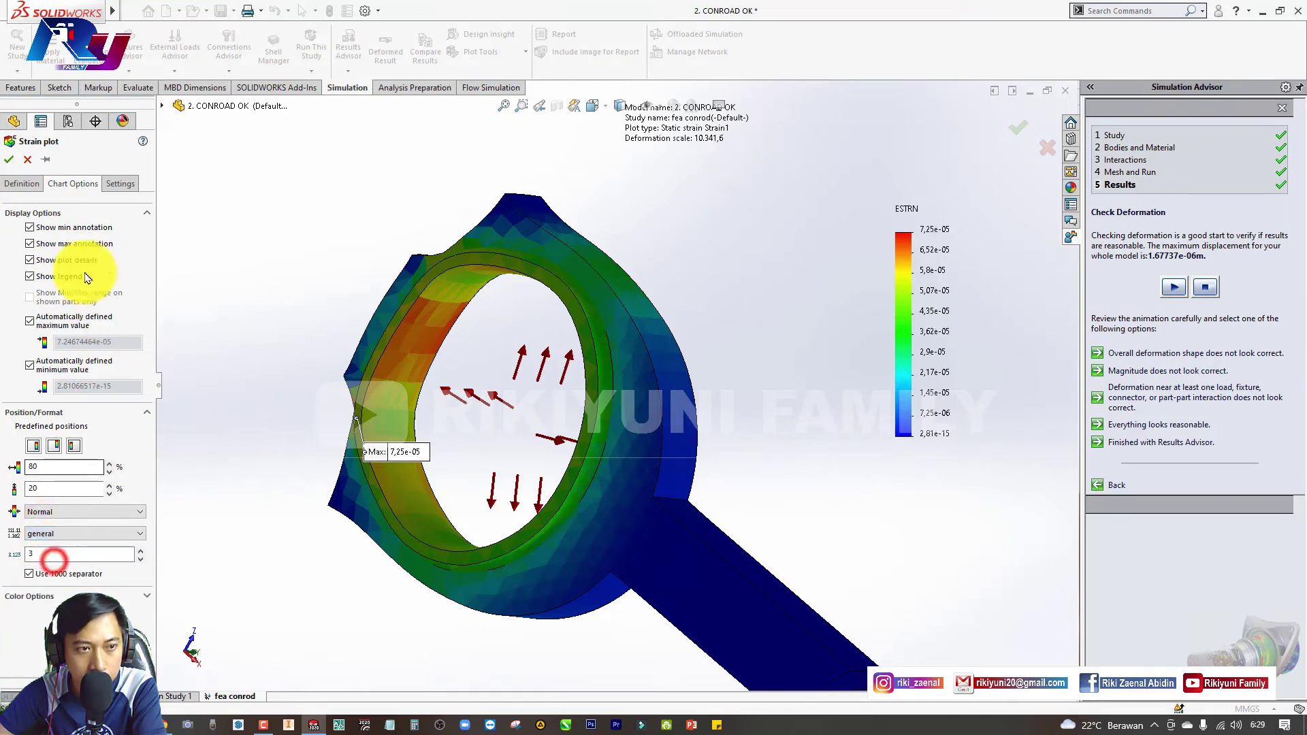
left_click(9, 160)
left_click(950, 541)
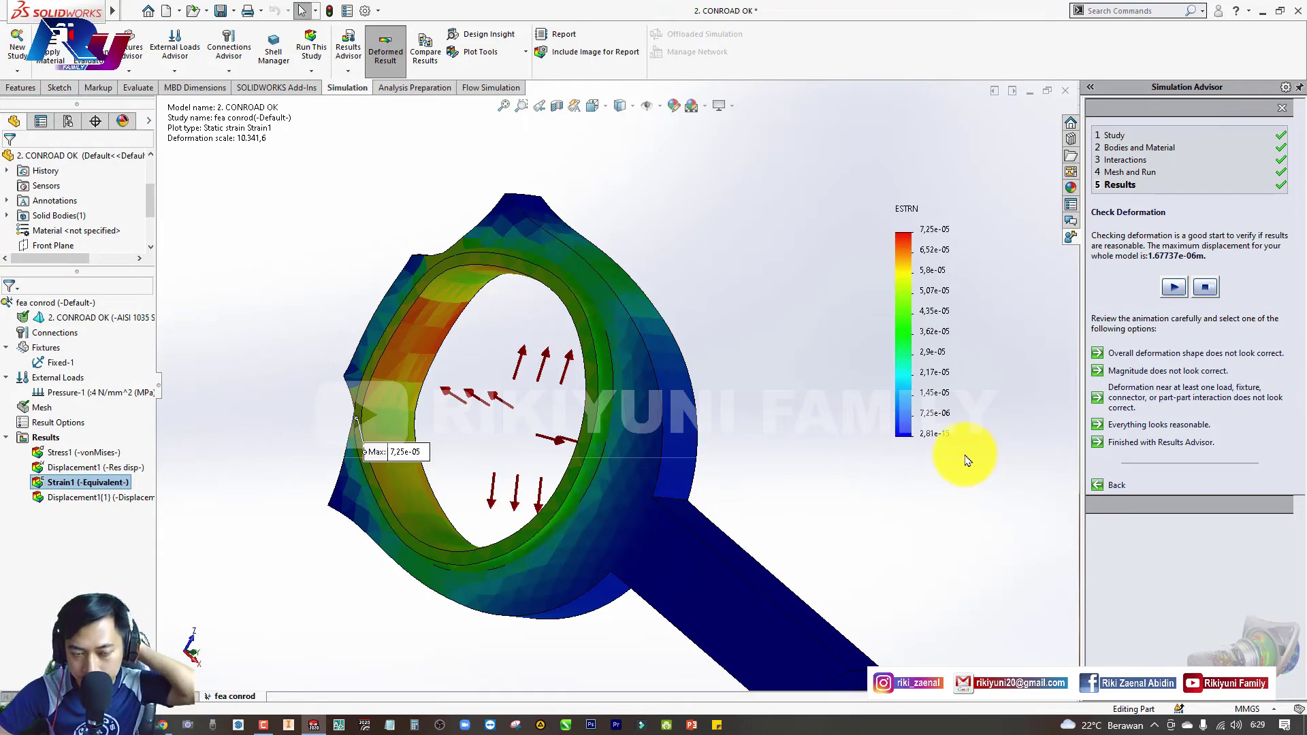
Orbit and zoom the rod face-on, then show the Displacement1{1} deformed-shape plot
middle_click_drag(467, 458, 548, 461)
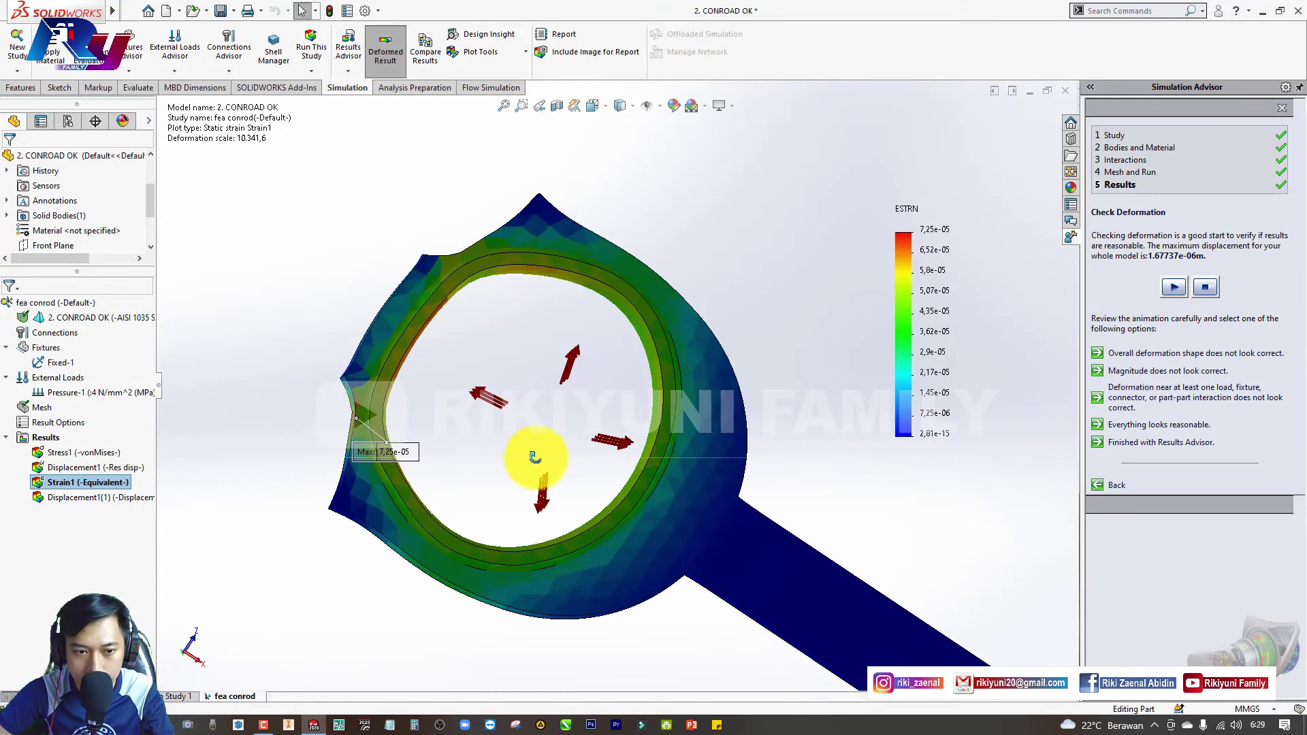
scroll(436, 438, "down", 2)
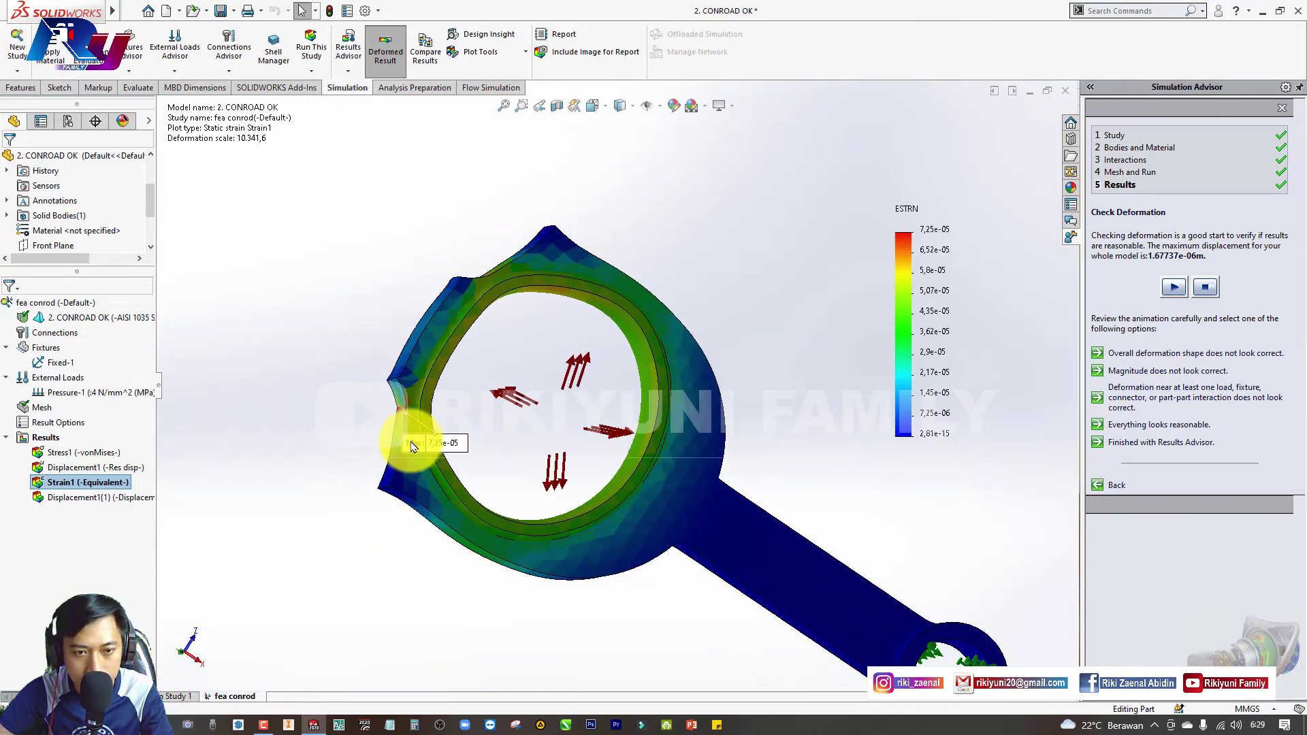
scroll(408, 426, "down", 2)
scroll(407, 420, "down", 1)
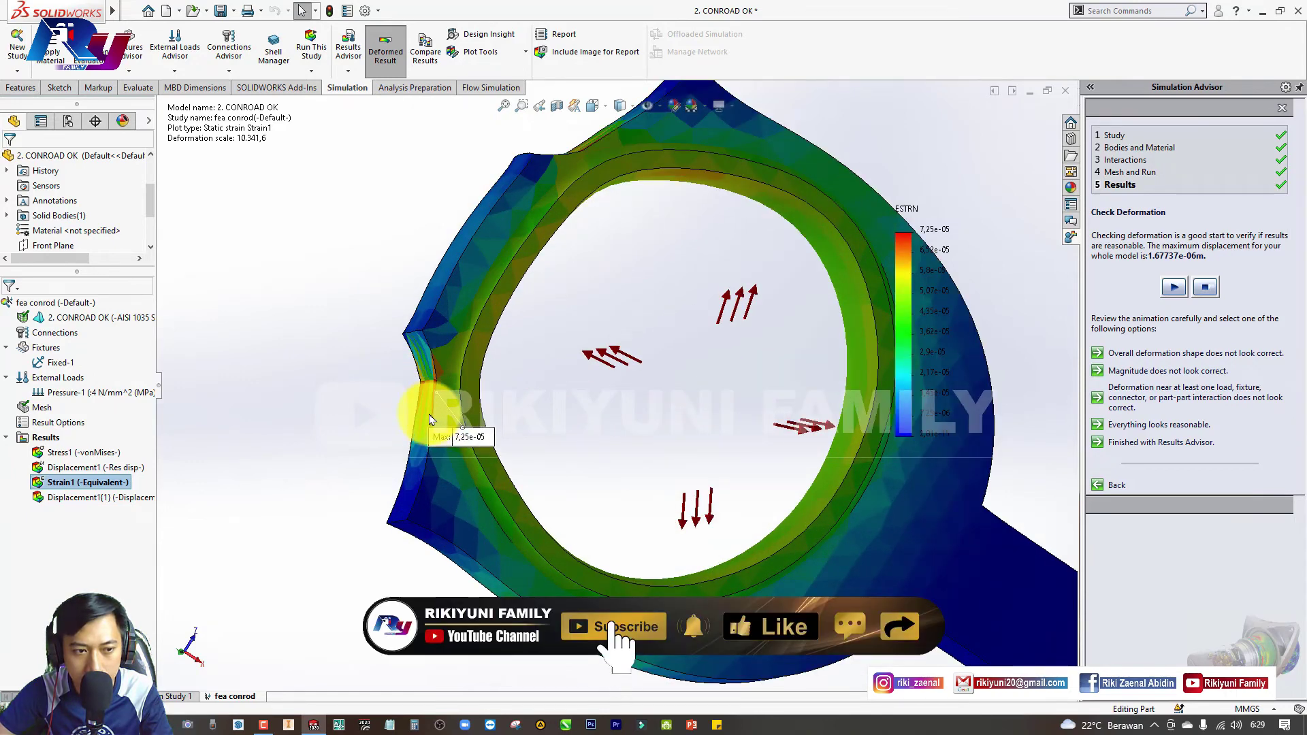
scroll(432, 418, "down", 1)
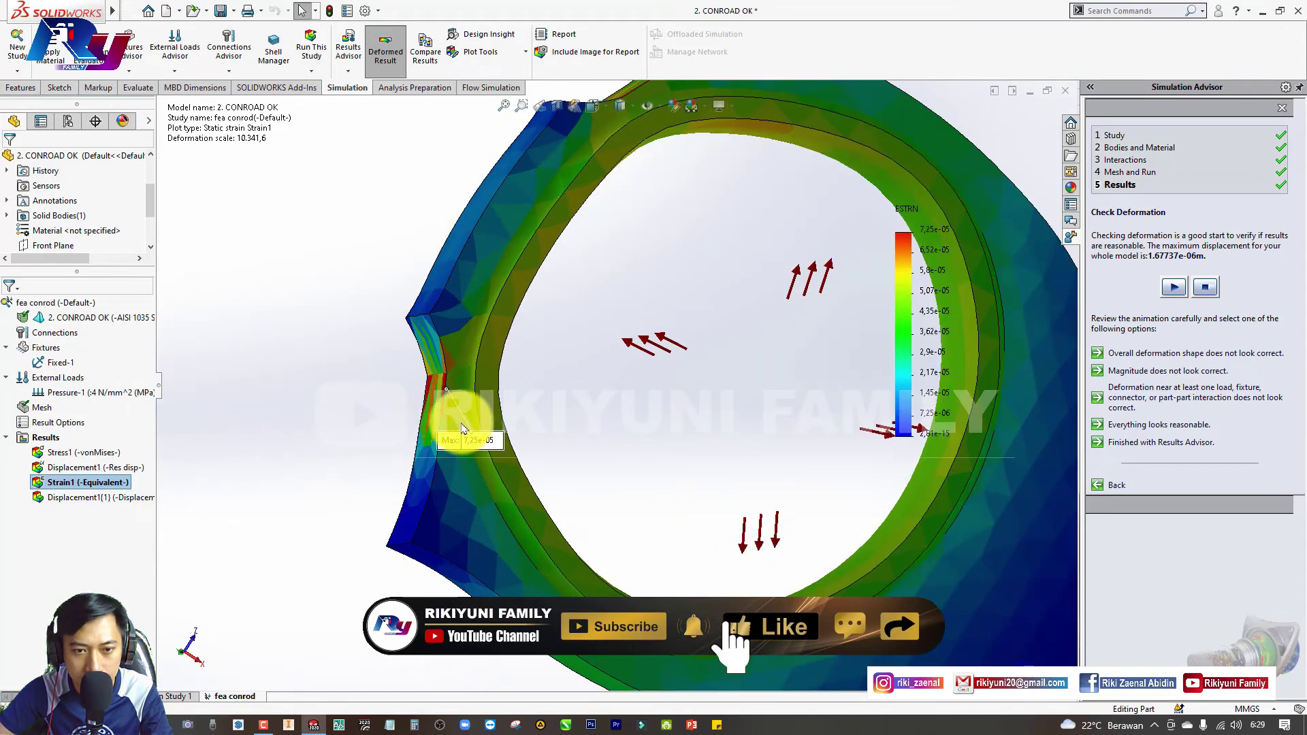
scroll(476, 443, "down", 1)
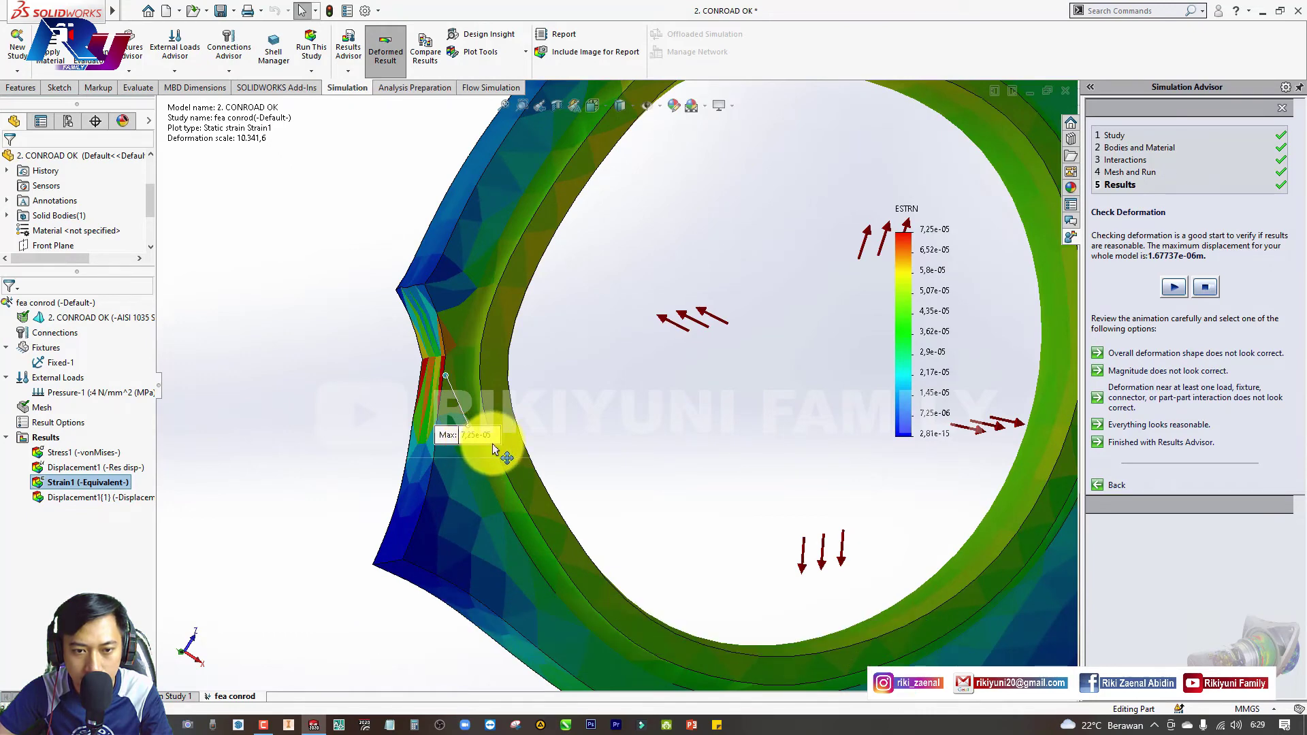
scroll(496, 441, "down", 1)
scroll(497, 441, "up", 3)
scroll(510, 446, "up", 2)
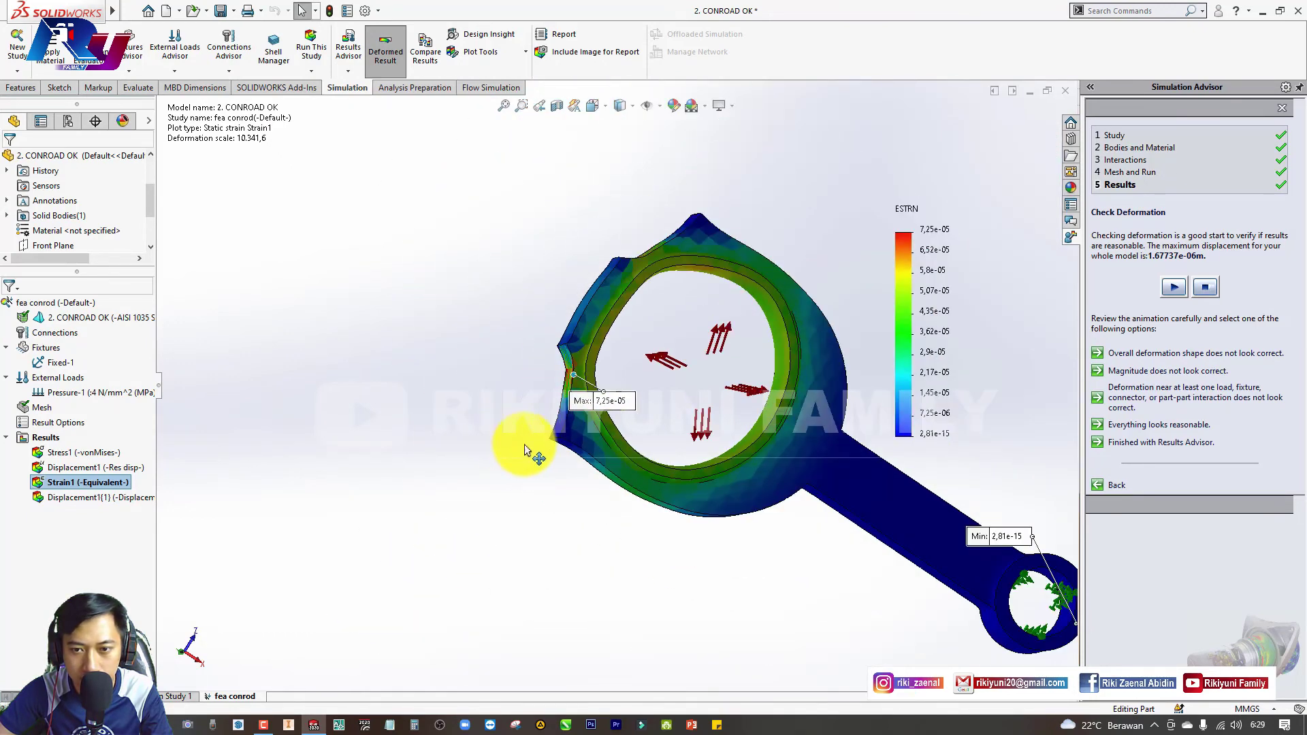
left_click(553, 632)
double_click(54, 497)
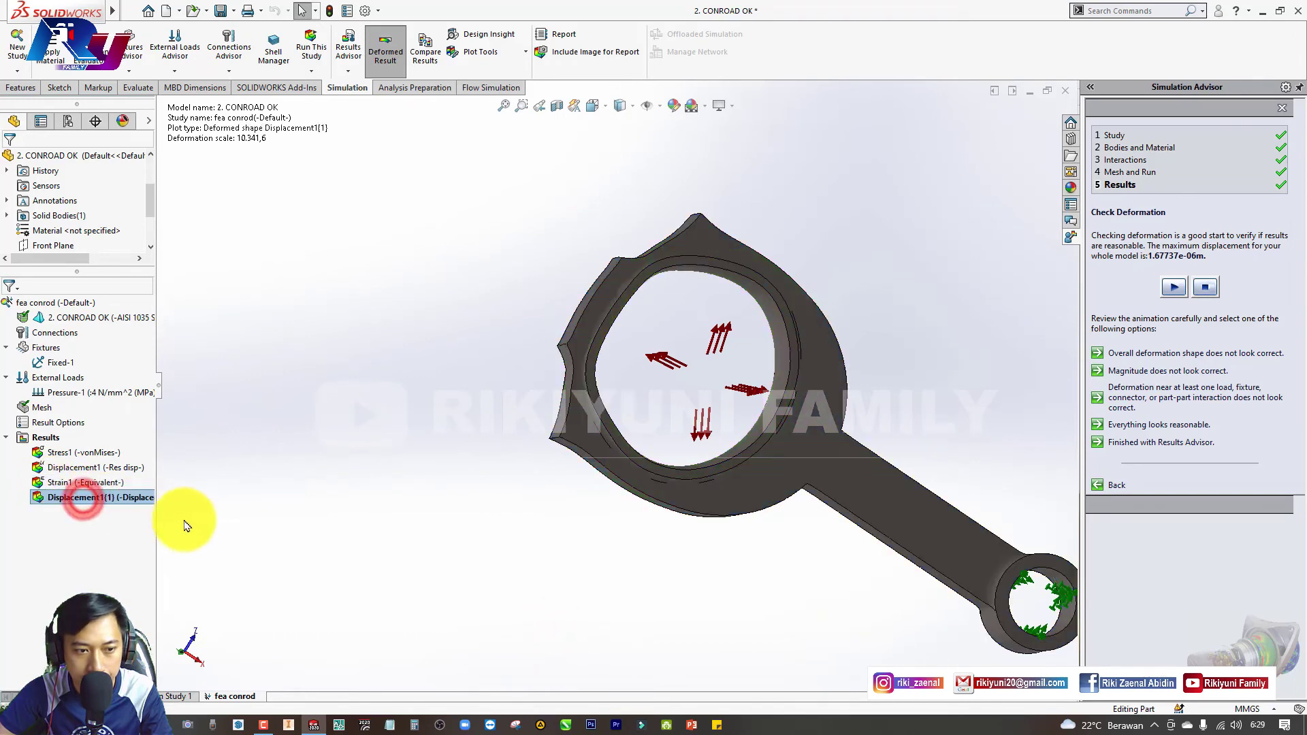
Review the Displacement1{1} plot's display settings and close its definition
right_click(136, 497)
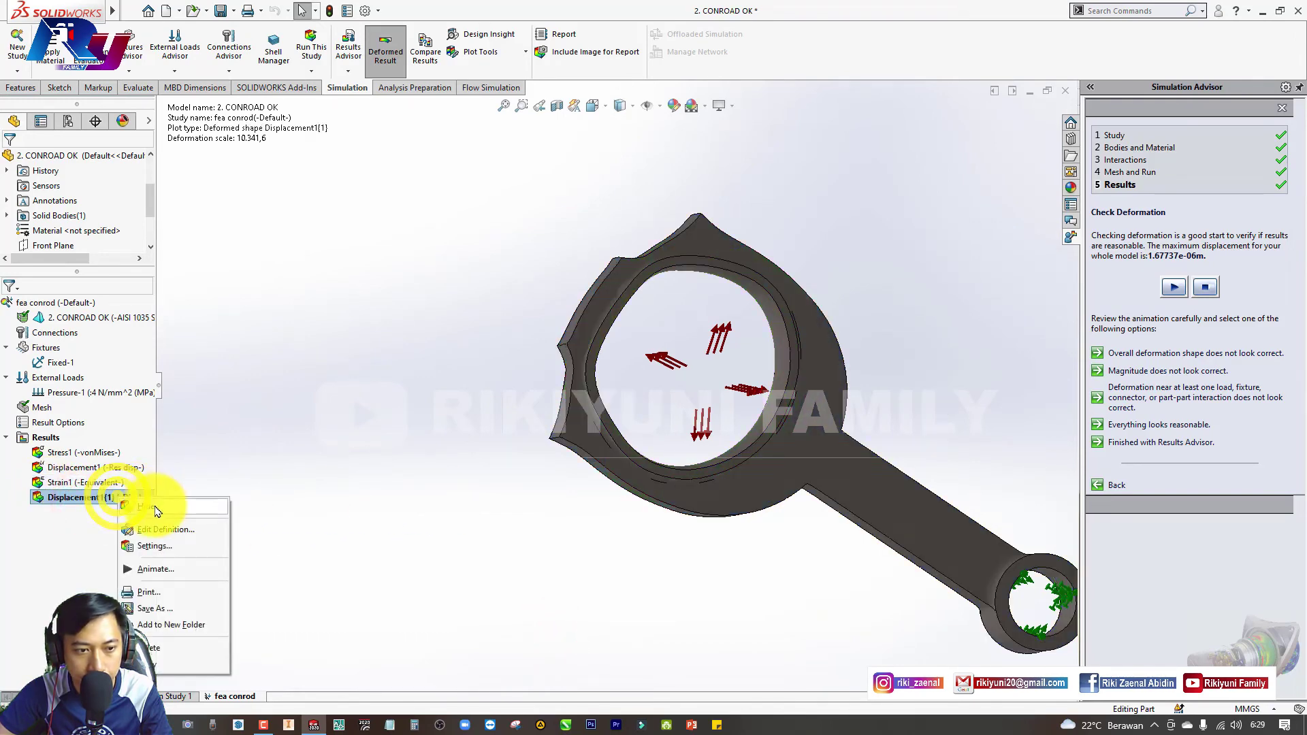
left_click(159, 528)
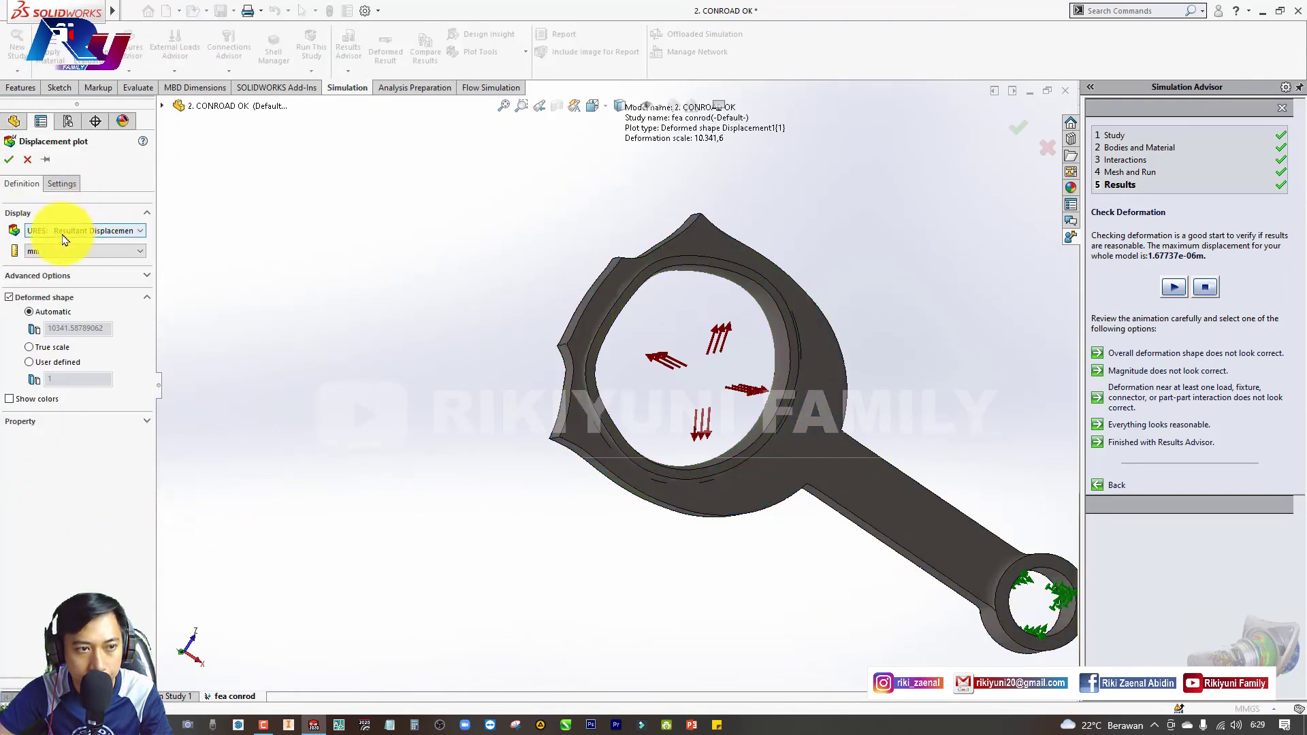
left_click(60, 188)
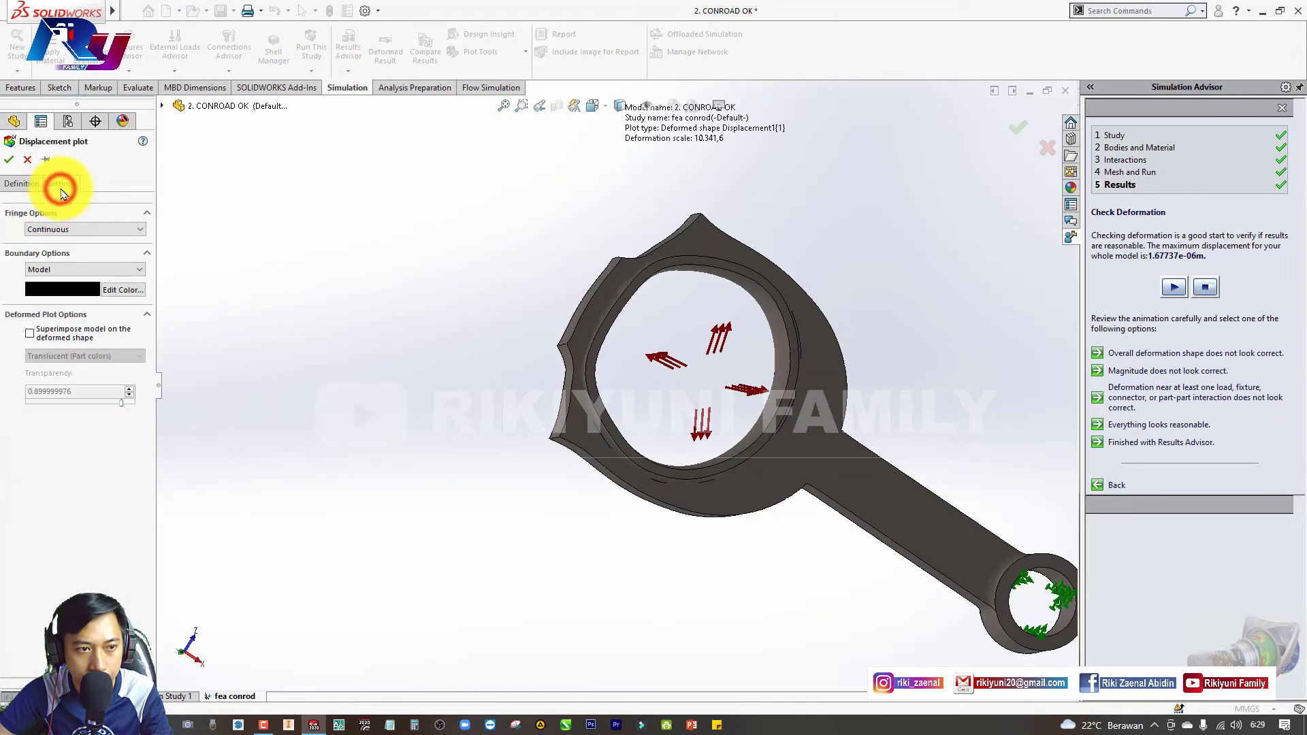
left_click(10, 159)
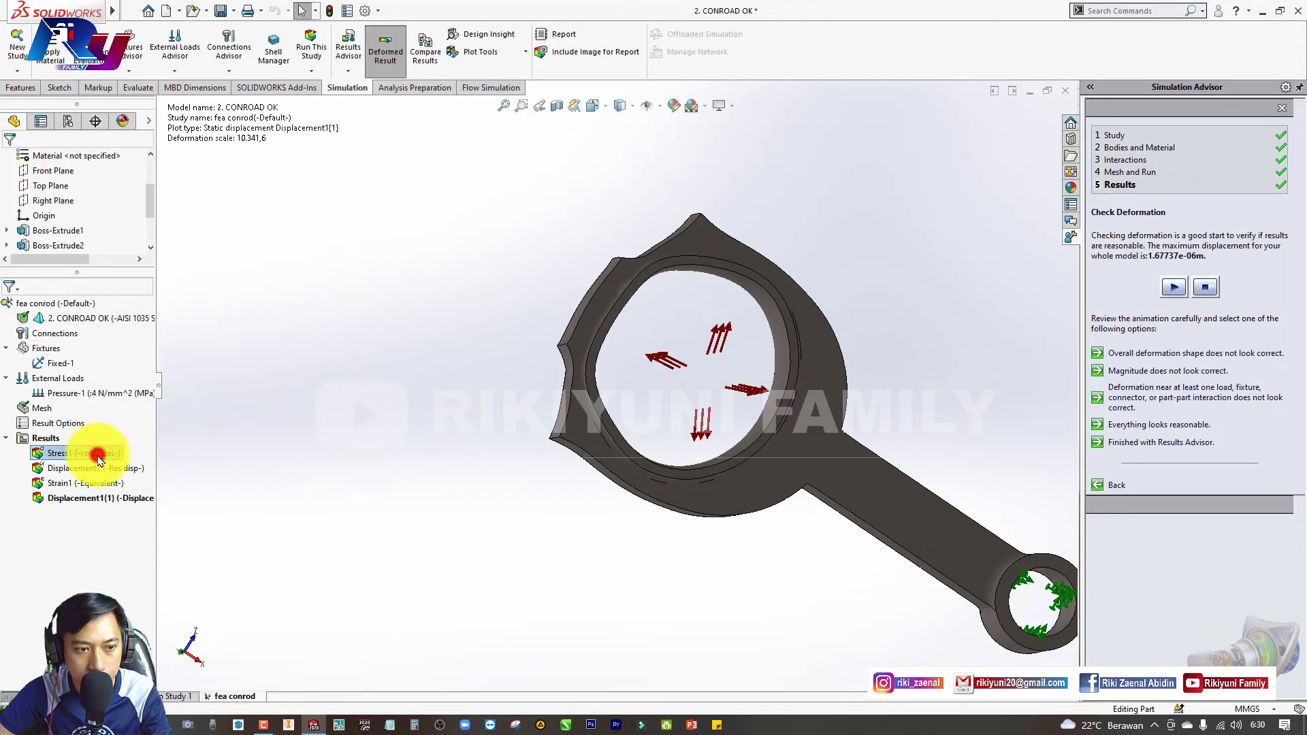
Show the Stress1 von Mises plot with true-scale deformation and orbit it in 3D
double_click(98, 454)
right_click(102, 452)
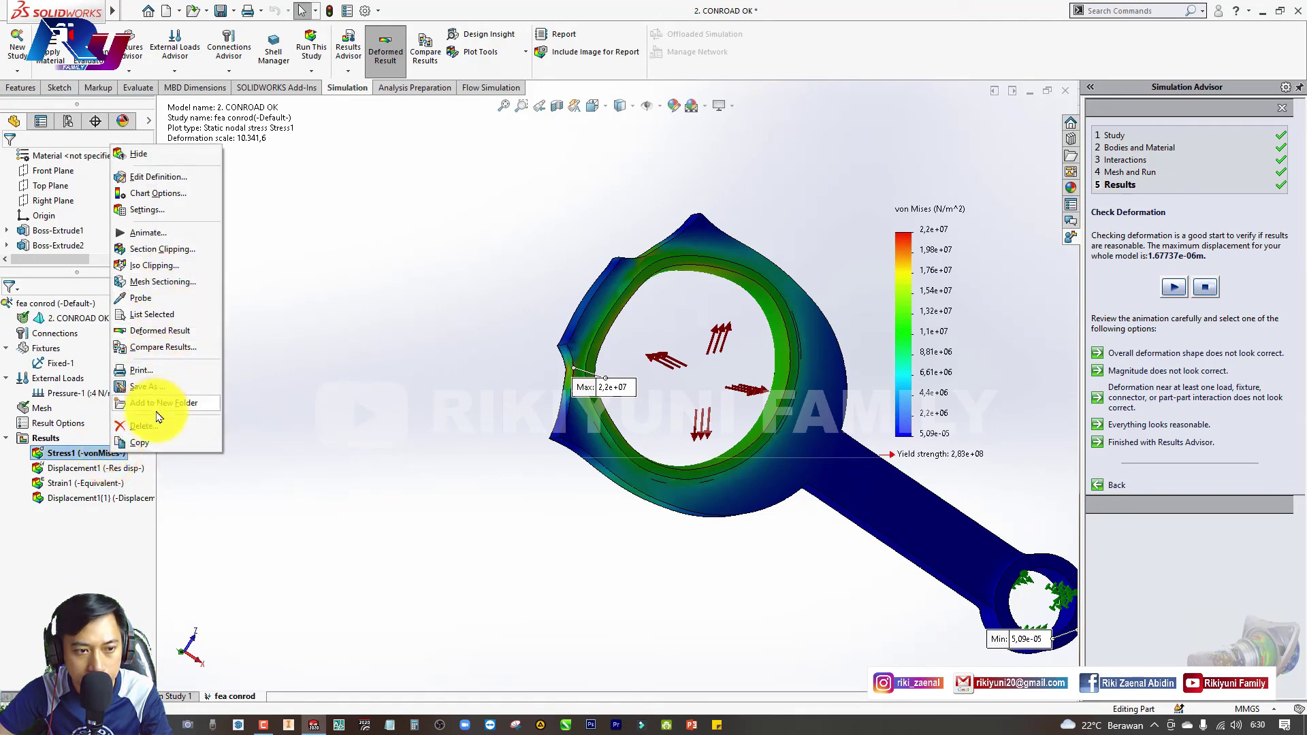
left_click(151, 209)
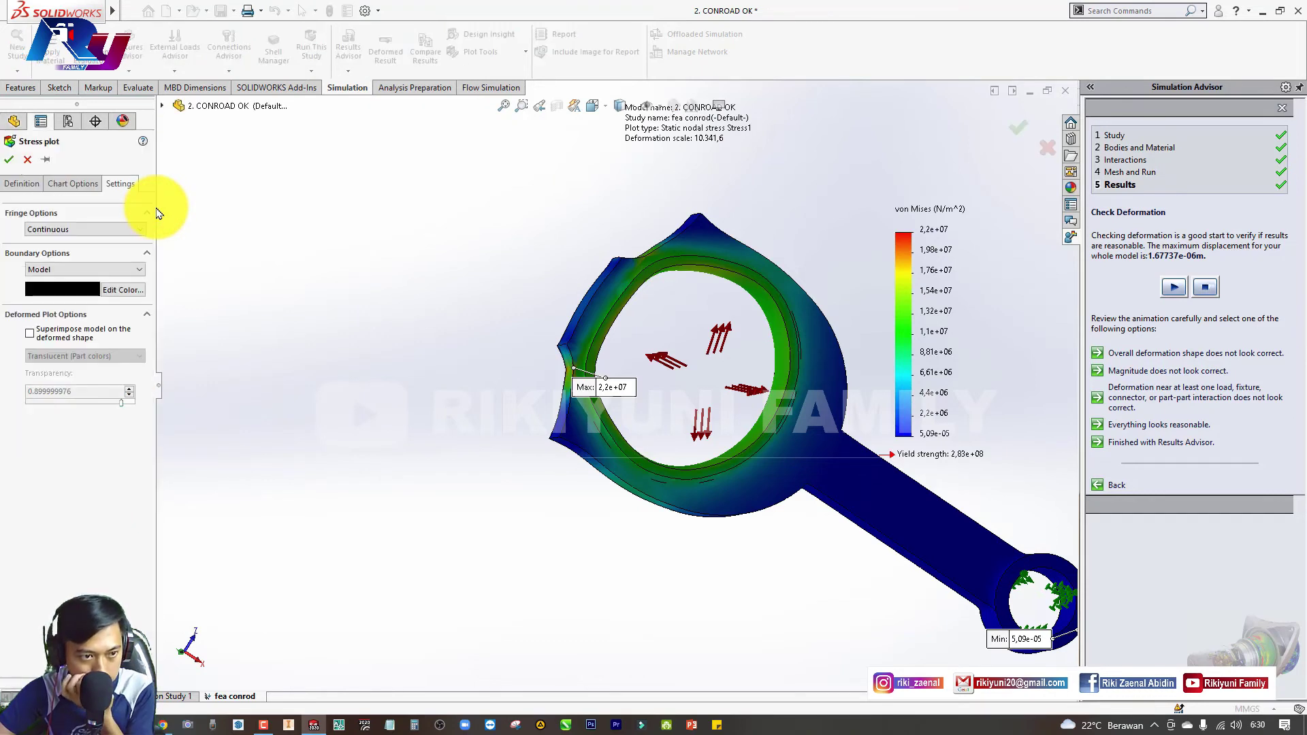
left_click(21, 183)
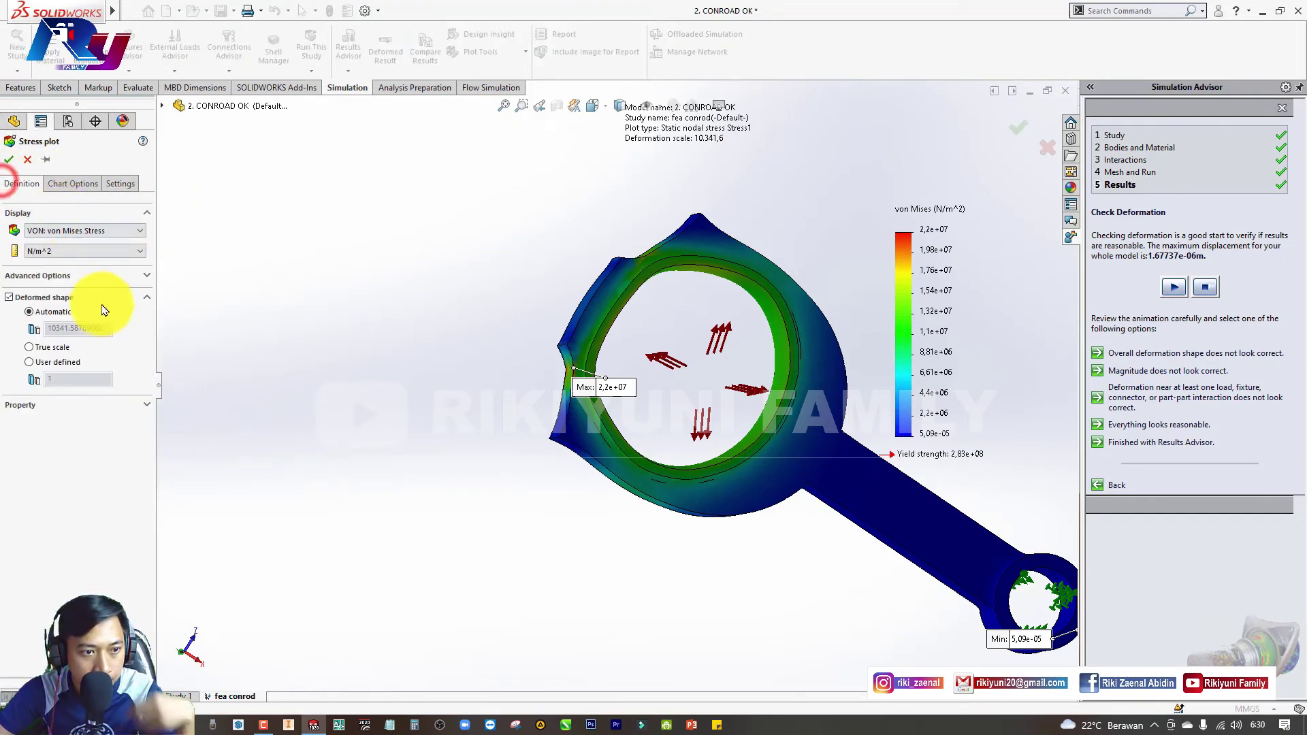
left_click(60, 348)
left_click(8, 160)
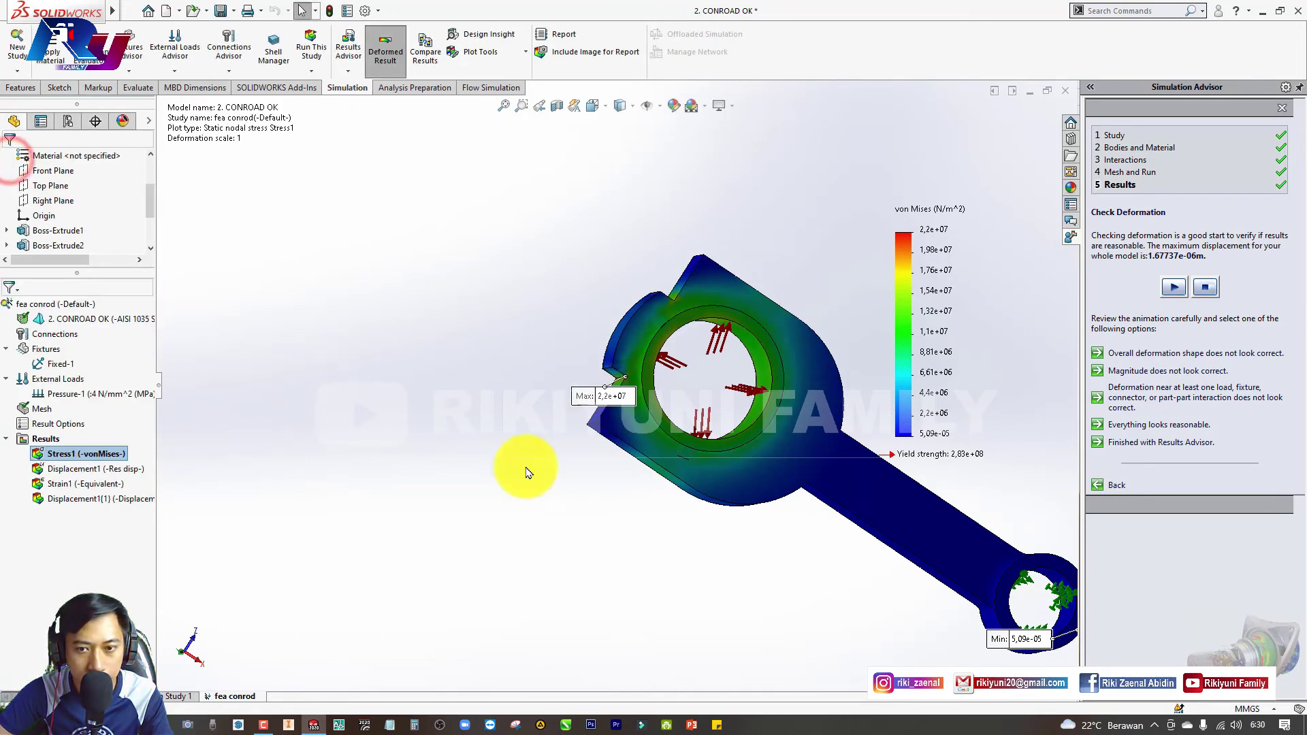
mouse_move(614, 525)
middle_mouse_down()
mouse_move(658, 463)
mouse_move(816, 447)
mouse_move(808, 519)
mouse_move(782, 461)
mouse_move(773, 665)
mouse_move(828, 589)
middle_mouse_up()
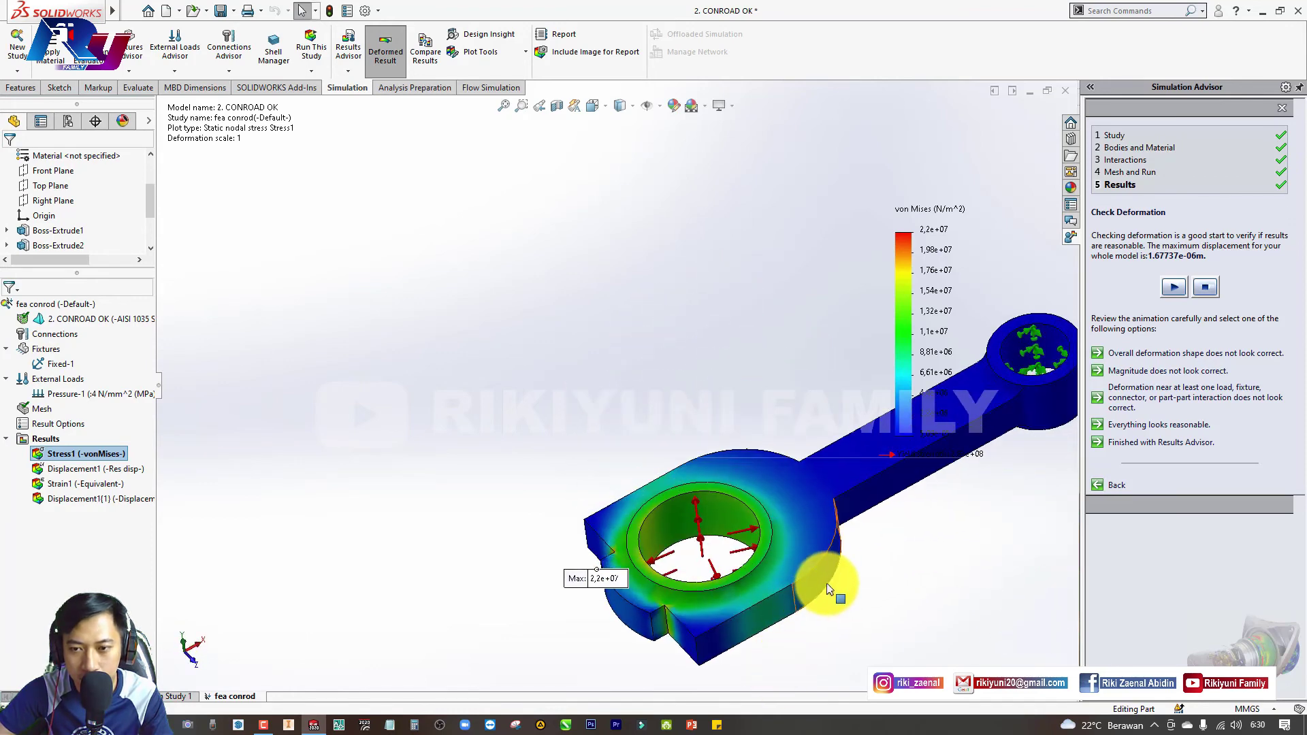
mouse_move(782, 542)
middle_mouse_down("ctrl")
mouse_move(553, 505)
mouse_move(542, 470)
middle_mouse_up("ctrl")
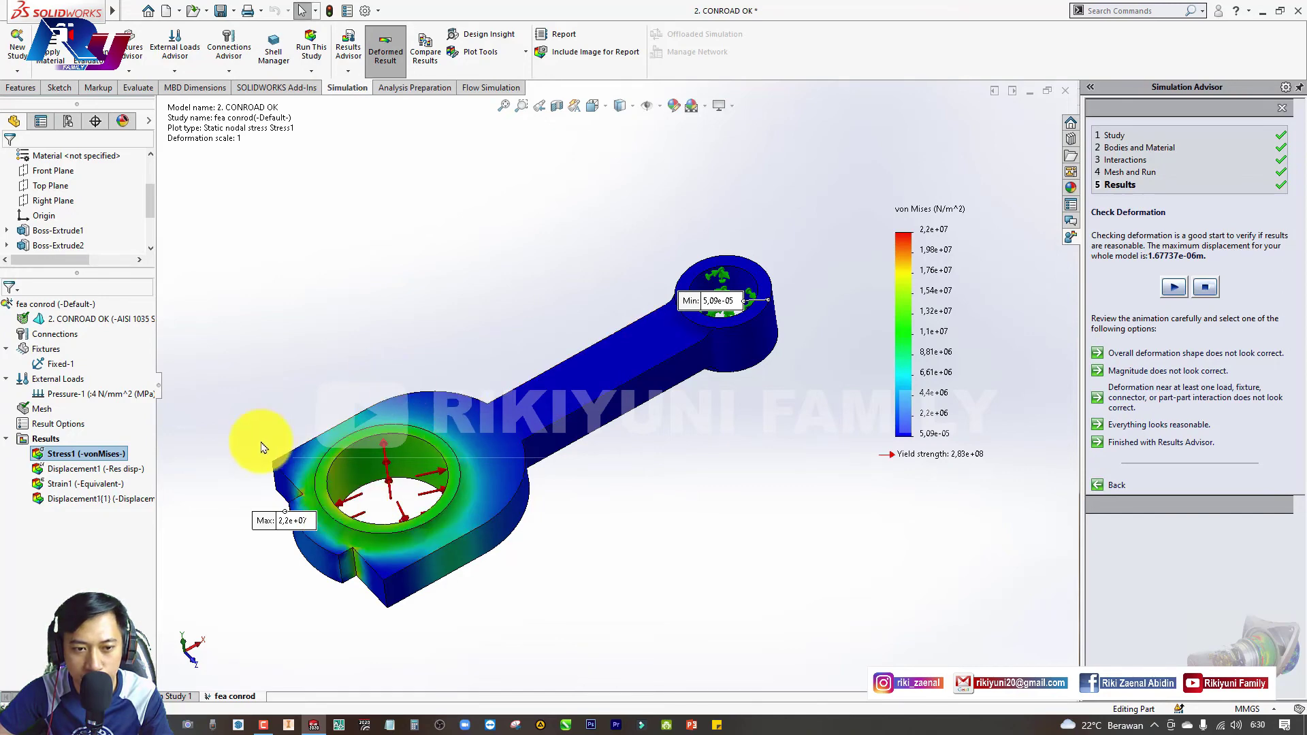
scroll(386, 596, "down", 2)
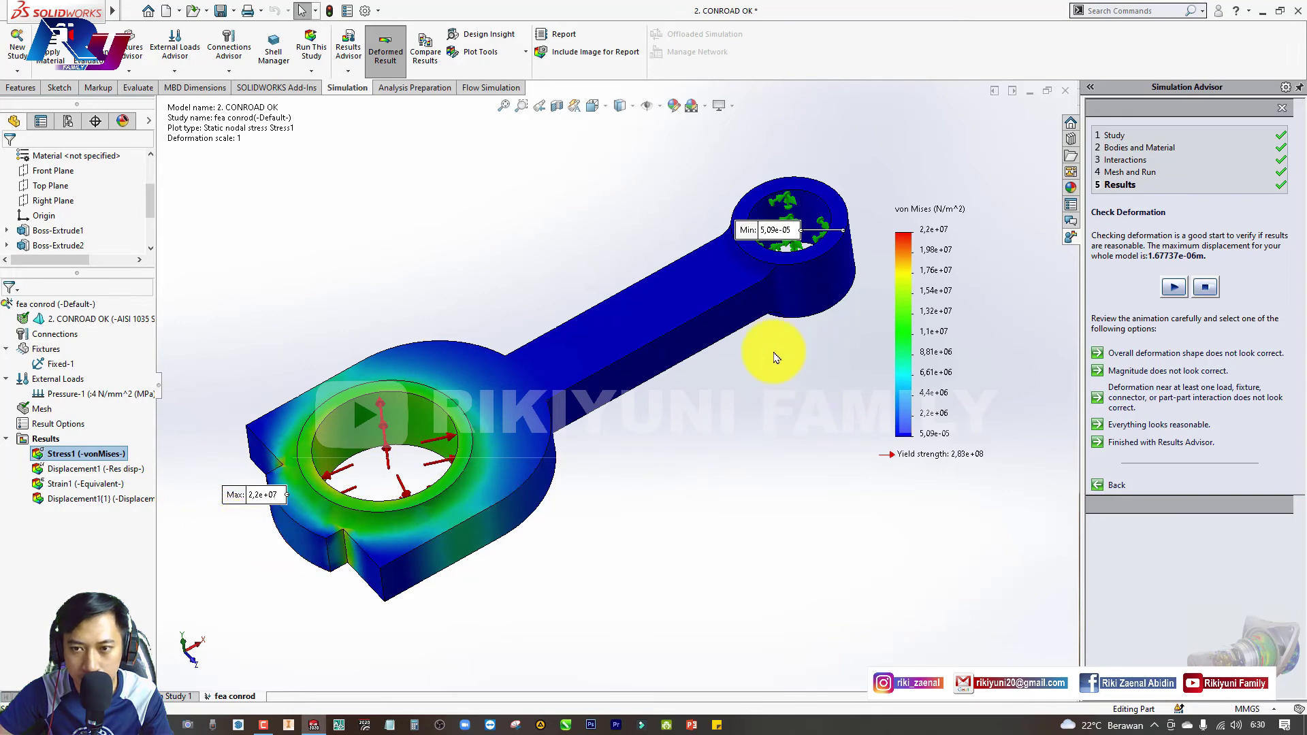
scroll(234, 482, "down", 3)
scroll(331, 457, "down", 1)
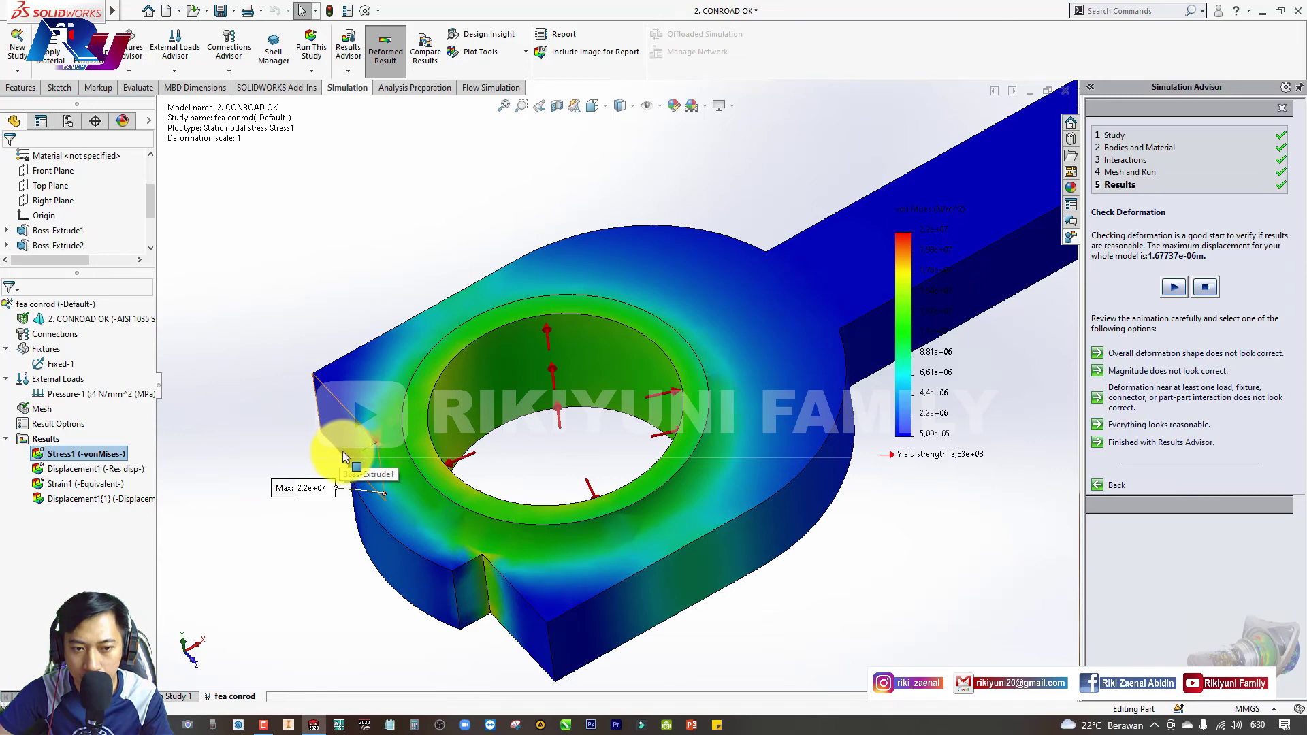
scroll(342, 452, "up", 1)
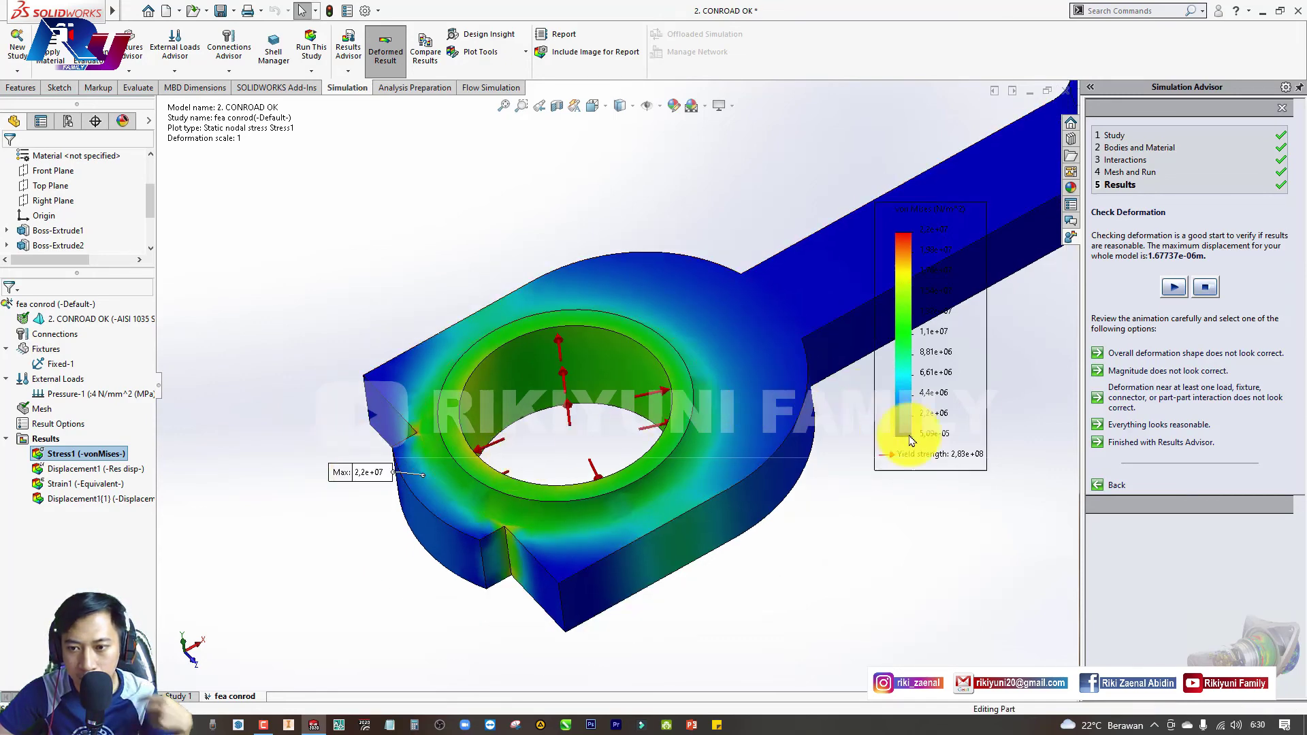
scroll(927, 487, "up", 2)
scroll(593, 507, "up", 1)
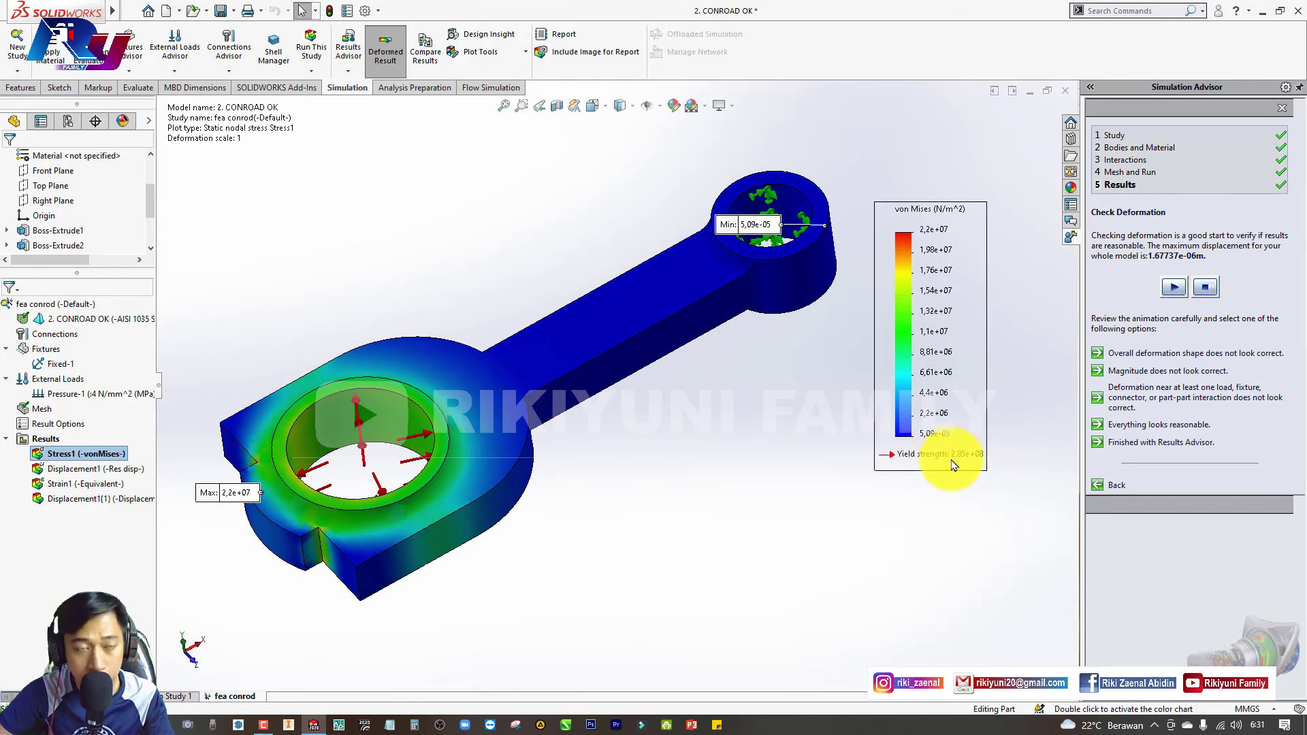
left_click(634, 452)
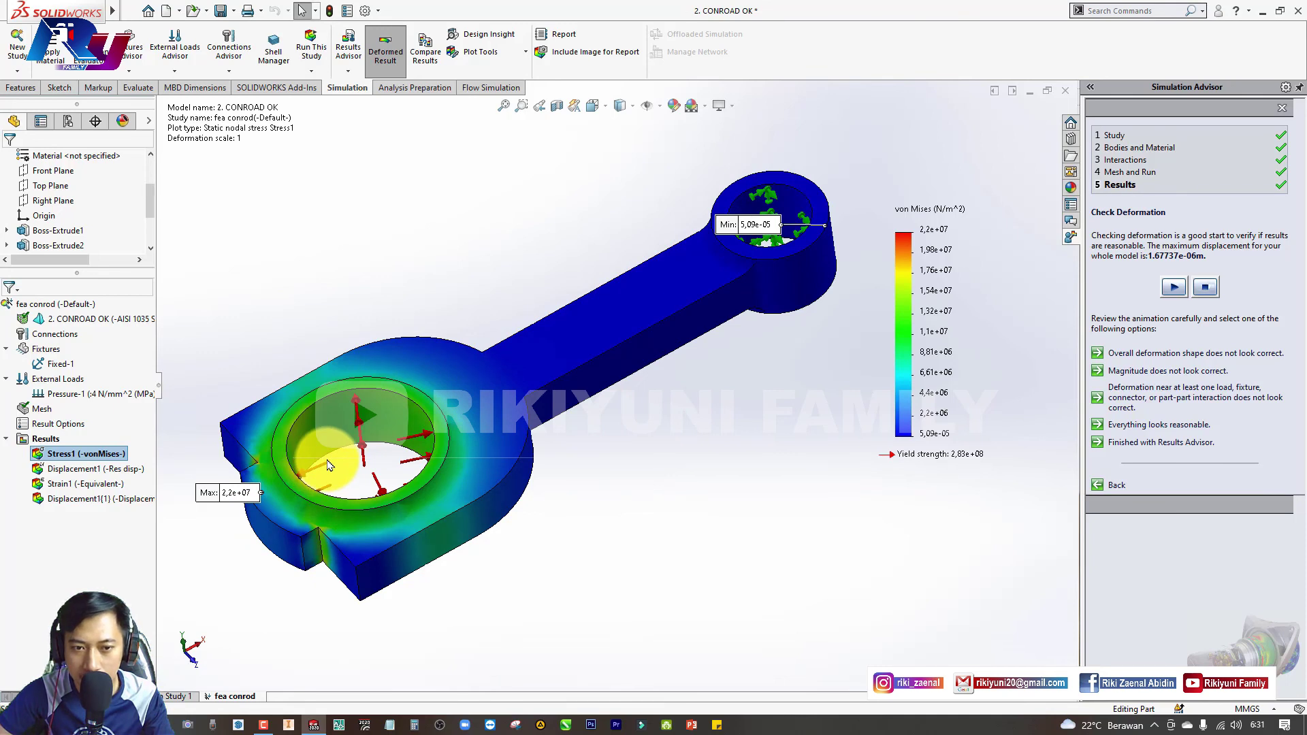
left_click(592, 513)
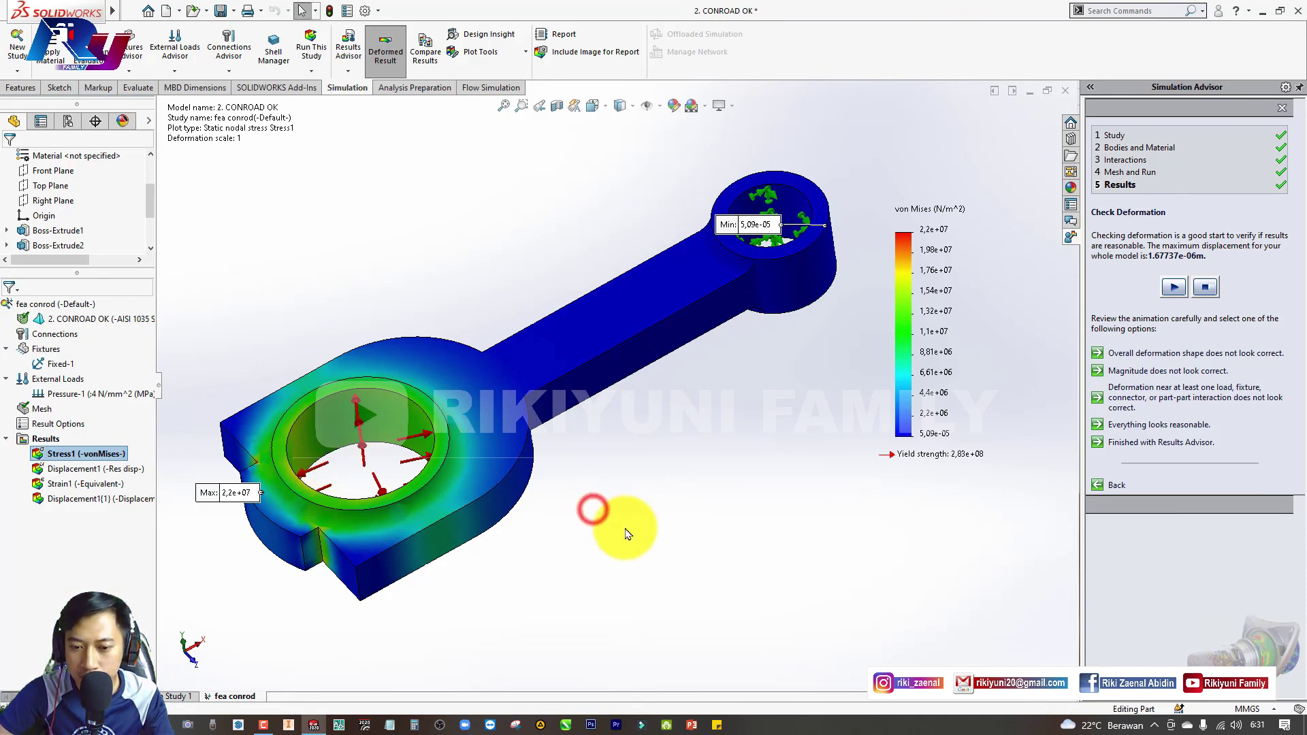